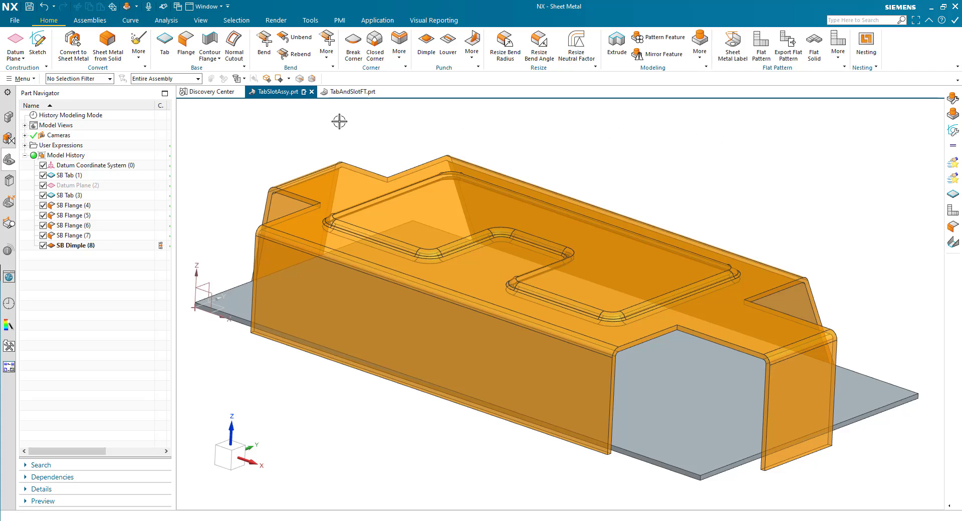
# - Drag the TabAndSlot template from the DavesFeatureTemplates Reuse Library into the part and zoom out
pyautogui.click(9, 185)
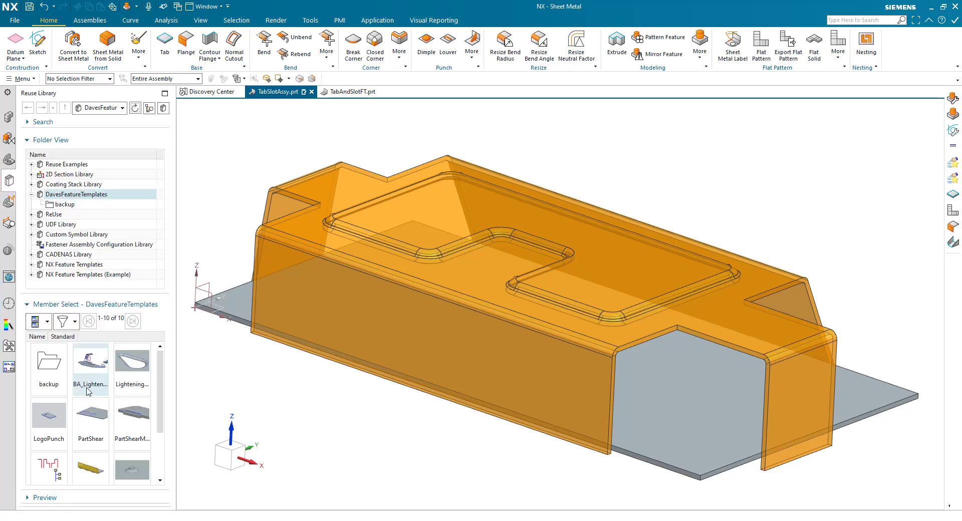
pyautogui.scroll(-3, 96, 420)
pyautogui.moveTo(93, 401); pyautogui.dragTo(281, 398)
pyautogui.scroll(-5, 300, 352)
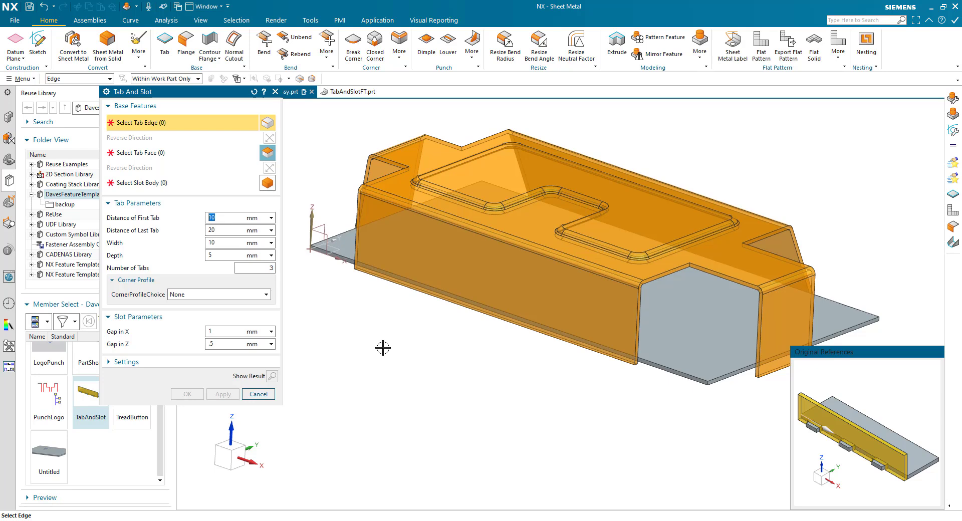
# - Pick the bottom wall edge, base plate face and orange wall body, then create 6 tabs
pyautogui.click(645, 364)
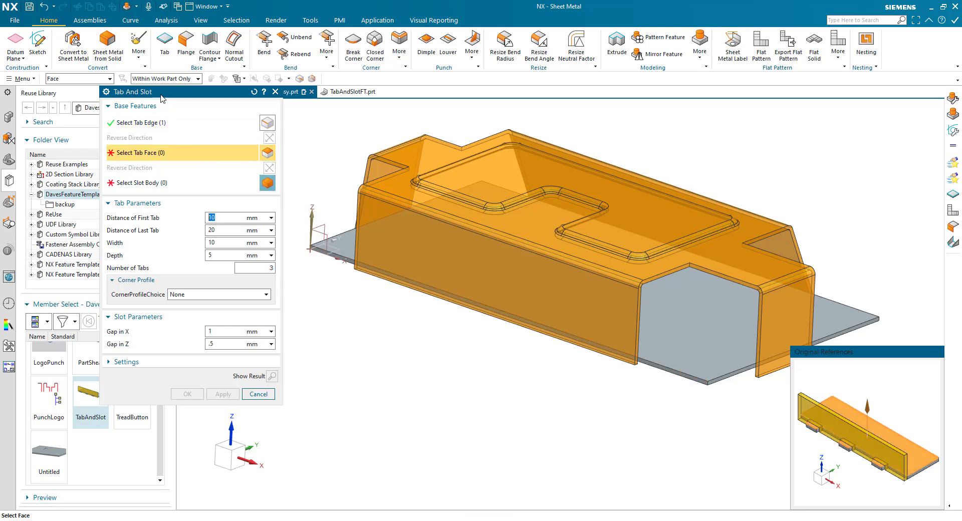
pyautogui.moveTo(162, 98); pyautogui.dragTo(160, 118)
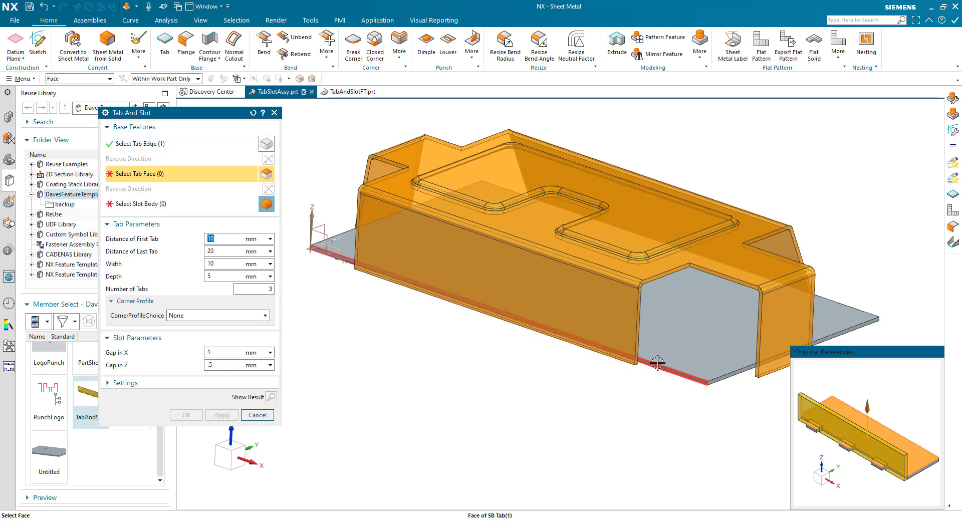
pyautogui.click(666, 345)
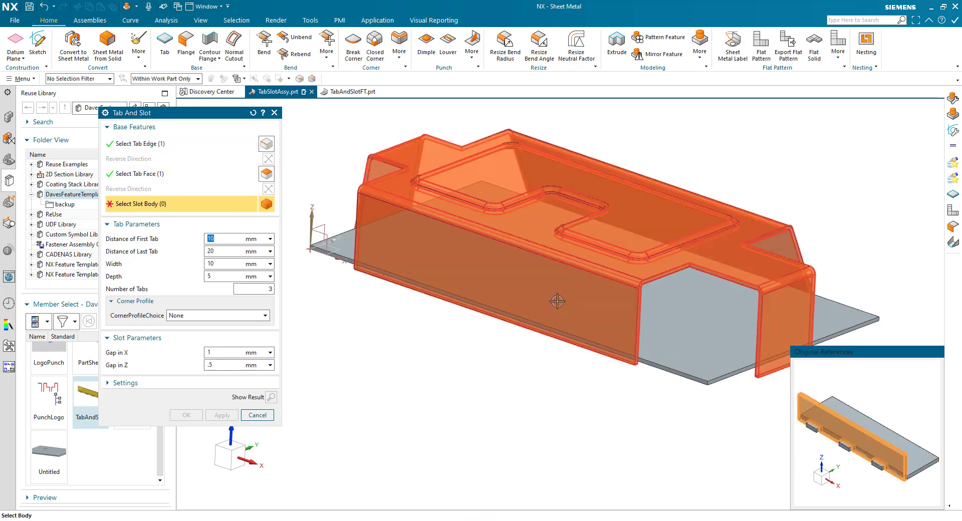
pyautogui.click(503, 308)
pyautogui.click(269, 289)
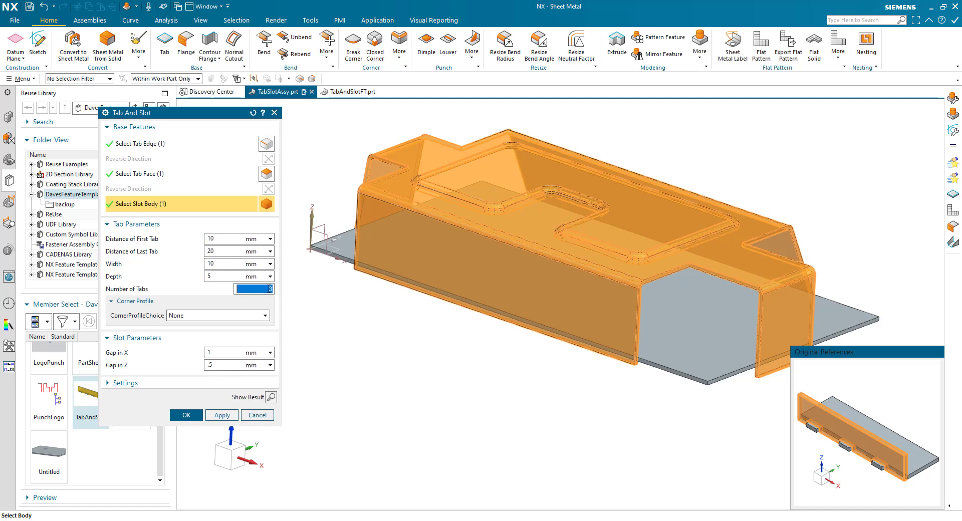
pyautogui.write('6')
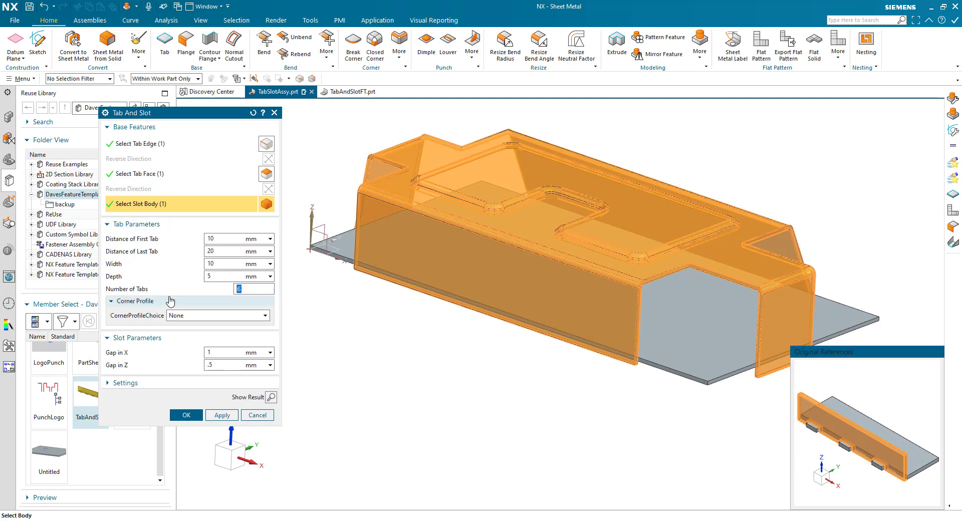
pyautogui.click(186, 415)
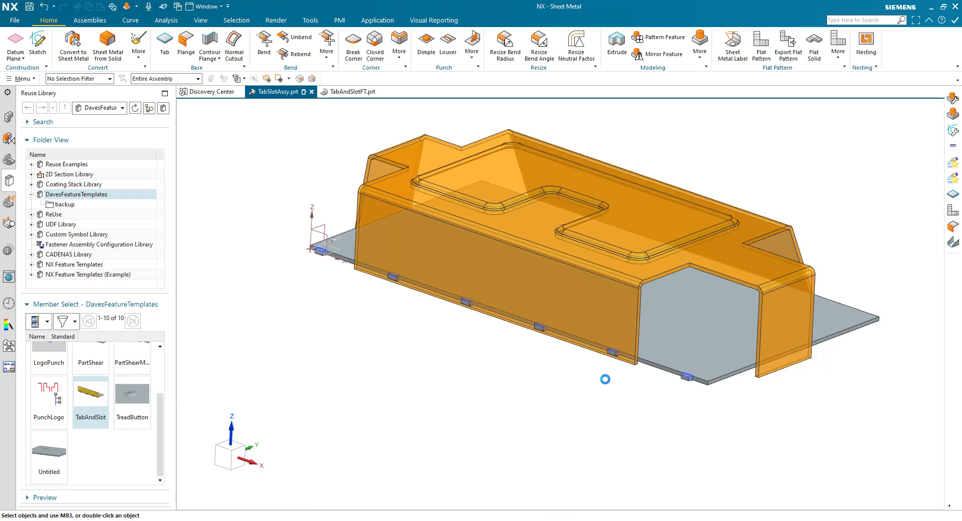
# - Zoom in on the six new tabs, then display the Part Navigator model history
pyautogui.scroll(5, 605, 379)
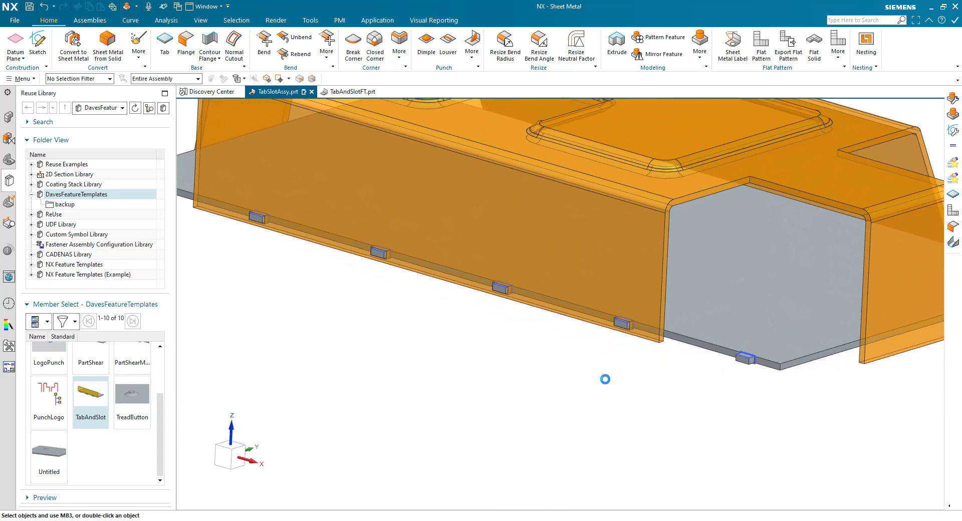
pyautogui.scroll(5, 605, 379)
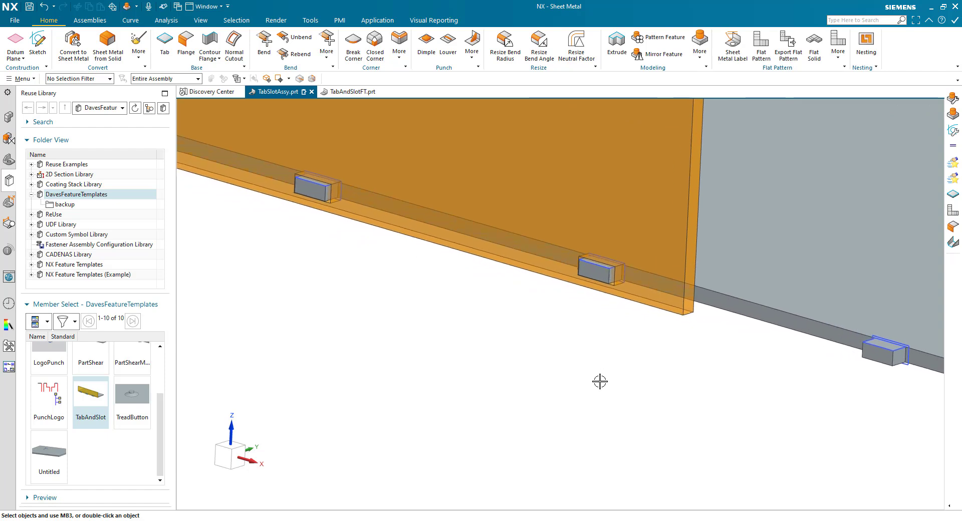
pyautogui.scroll(5, 599, 381)
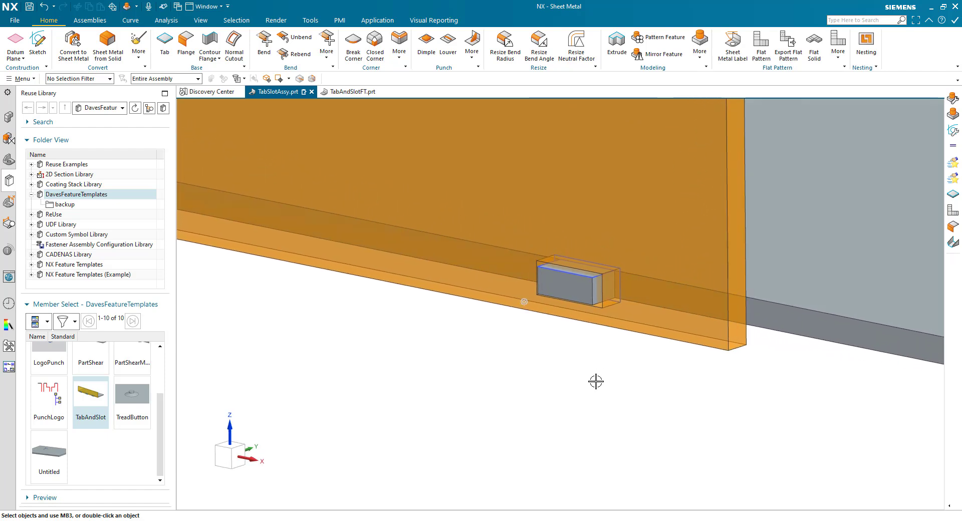
pyautogui.scroll(2, 596, 382)
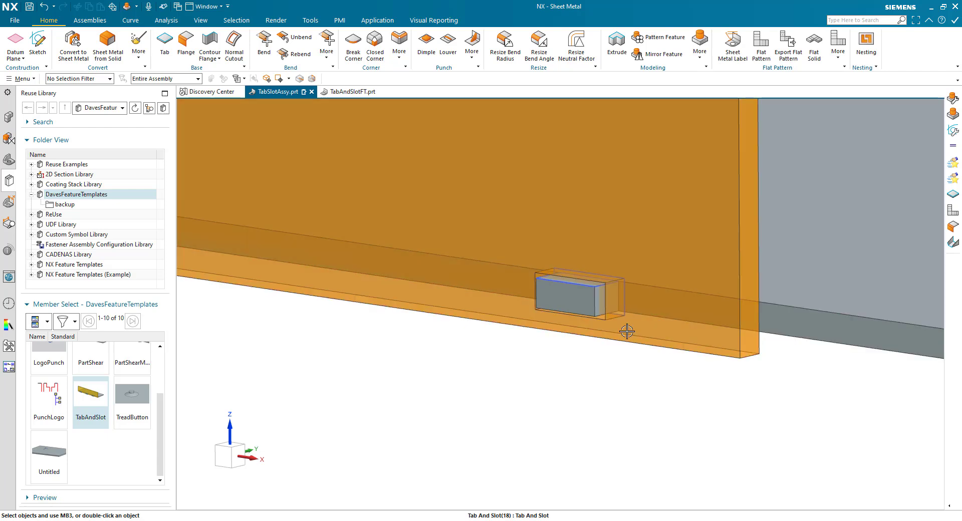
pyautogui.scroll(-3, 471, 350)
pyautogui.click(7, 163)
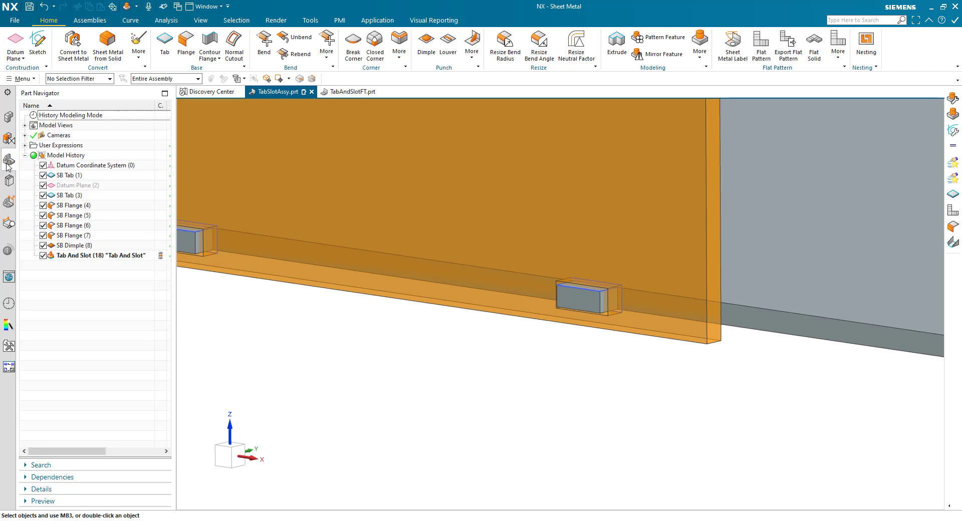
# - Edit Tab And Slot (18) to use the Radius corner profile
pyautogui.doubleClick(70, 256)
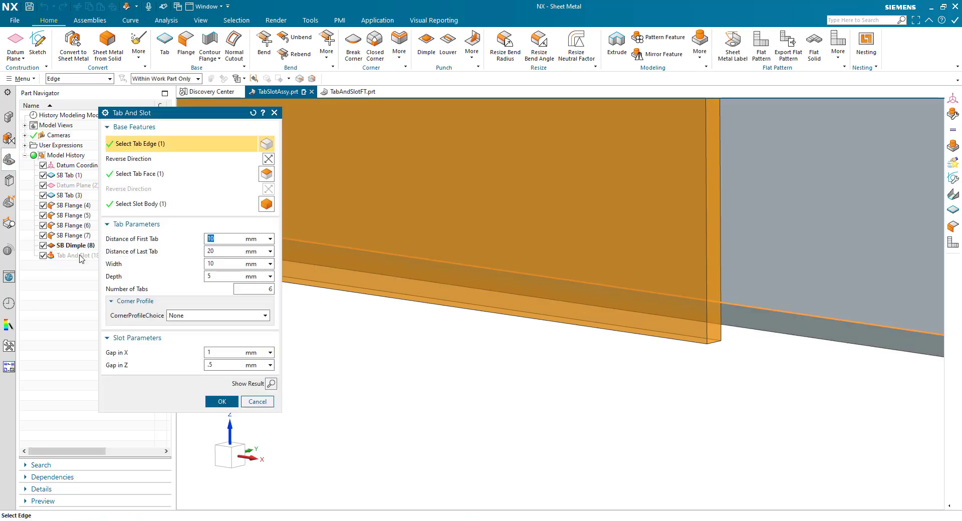
pyautogui.click(184, 317)
pyautogui.click(190, 333)
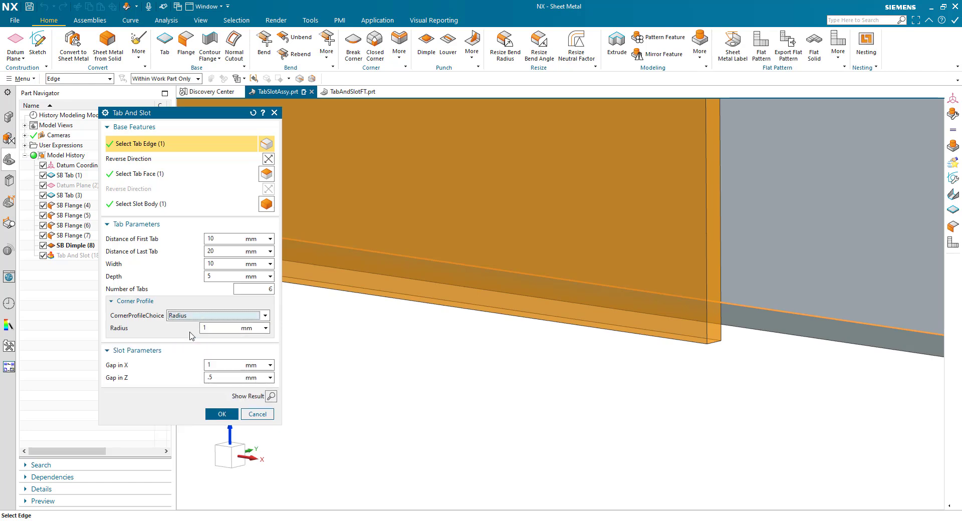
pyautogui.click(222, 413)
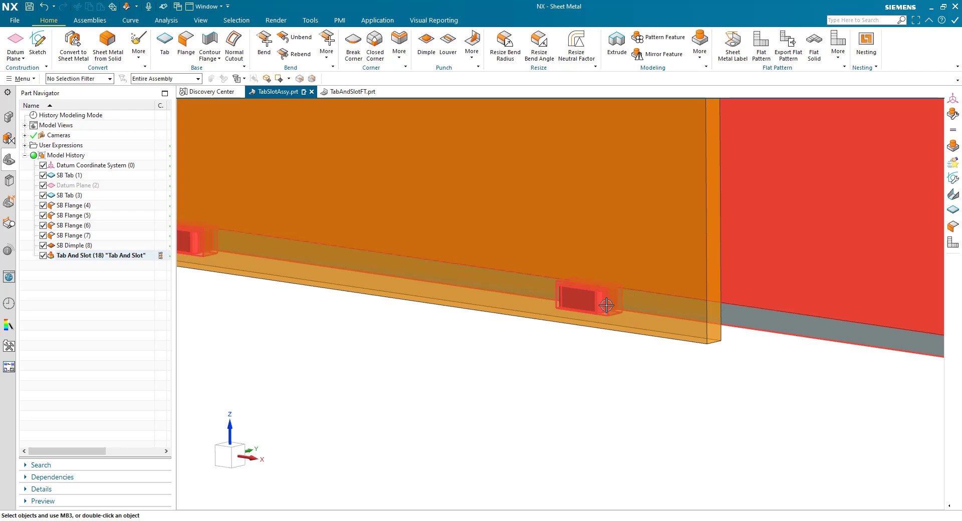
# - Change the Tab And Slot corner profile to Chamfer and fit the whole part in view
pyautogui.doubleClick(102, 255)
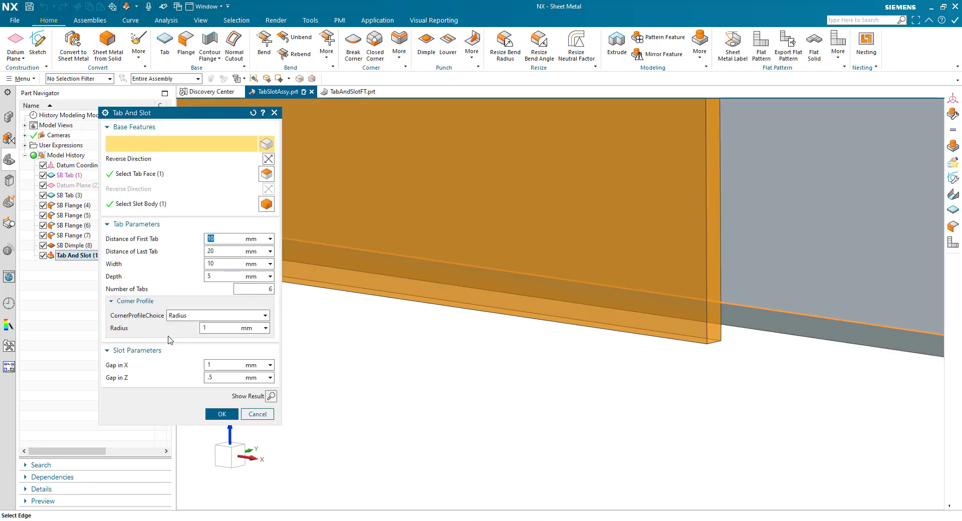
pyautogui.click(201, 316)
pyautogui.click(201, 342)
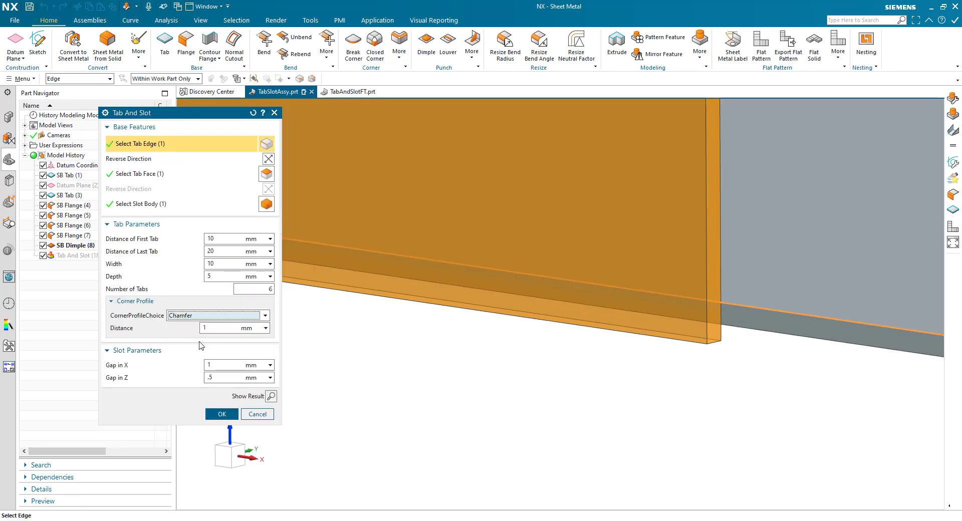
pyautogui.click(222, 414)
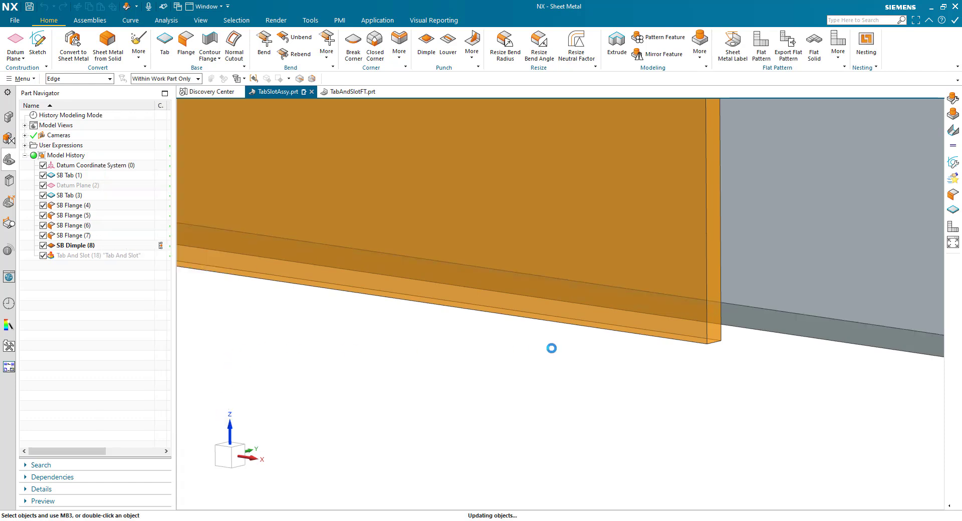
pyautogui.moveTo(558, 360); pyautogui.dragTo(451, 403, button='middle')
pyautogui.press('Home')
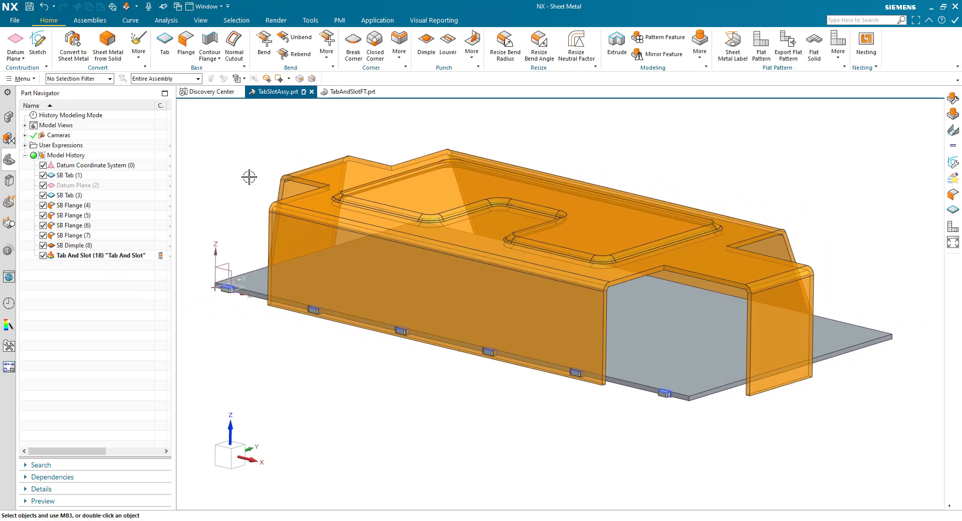
# - Switch to TabAndSlotFT.prt and widen the Part Navigator to show the U. and Layer columns
pyautogui.click(350, 95)
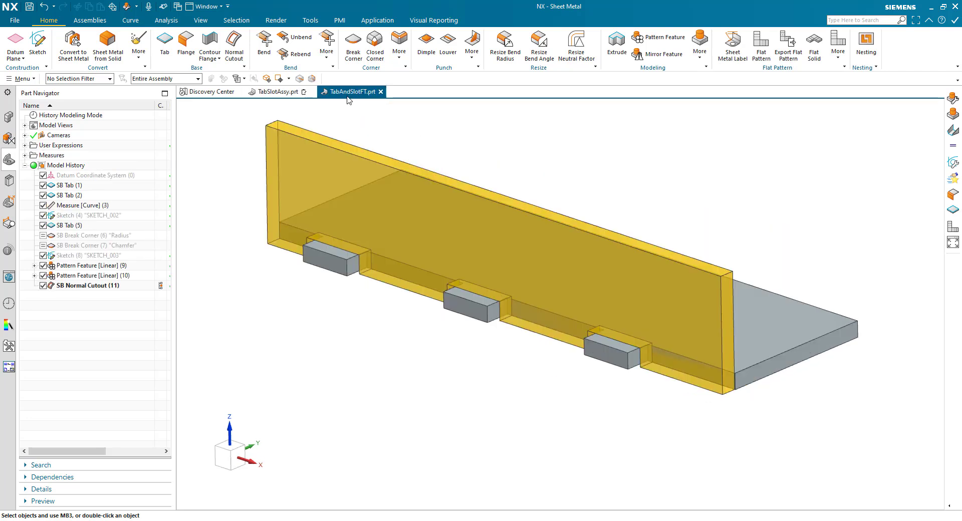
pyautogui.rightClick(269, 346)
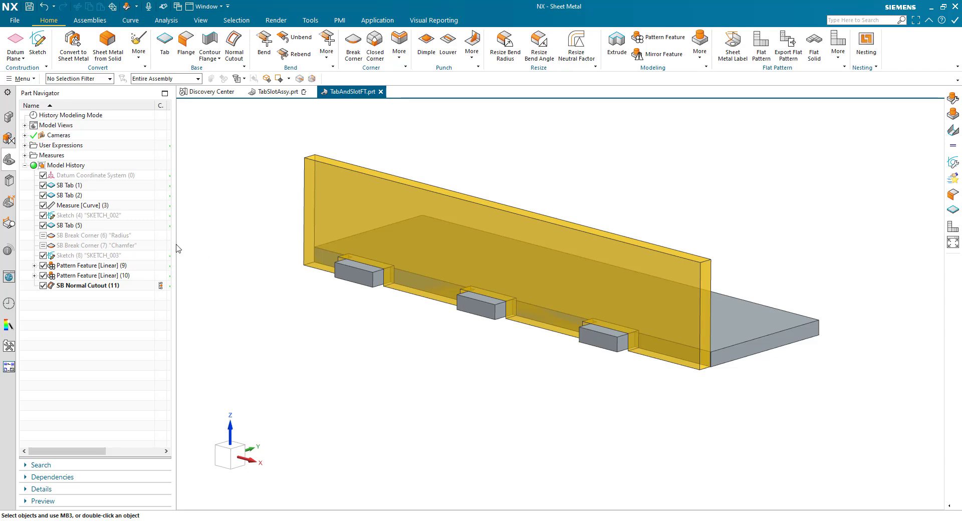
pyautogui.moveTo(176, 244); pyautogui.dragTo(193, 238)
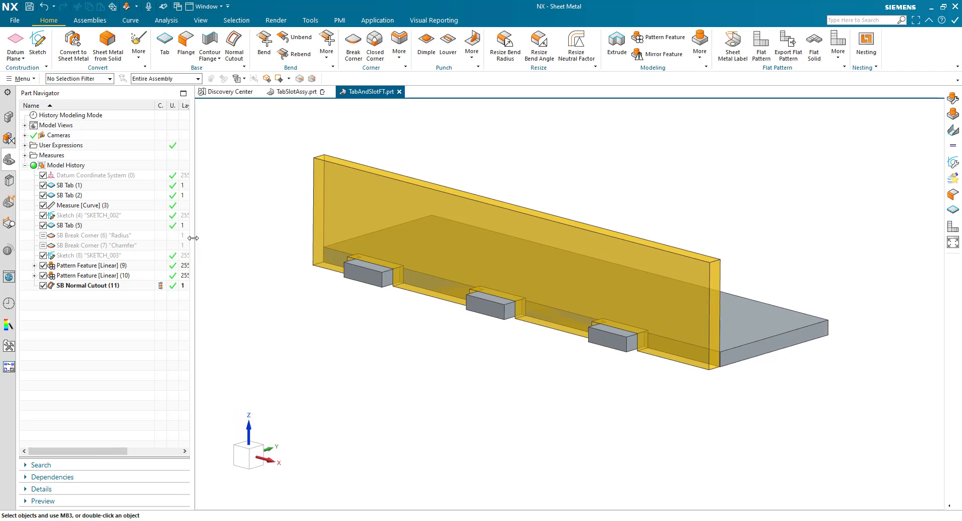
# - Step the history through SB Tab (2) and SB Tab (1), ending at Measure [Curve] (3)
pyautogui.click(159, 195)
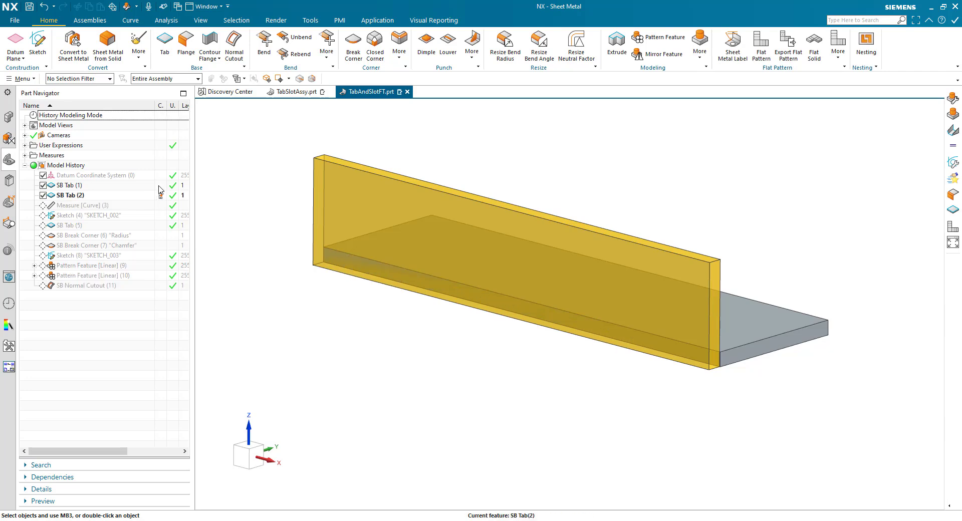
pyautogui.click(160, 186)
pyautogui.click(160, 195)
pyautogui.click(161, 205)
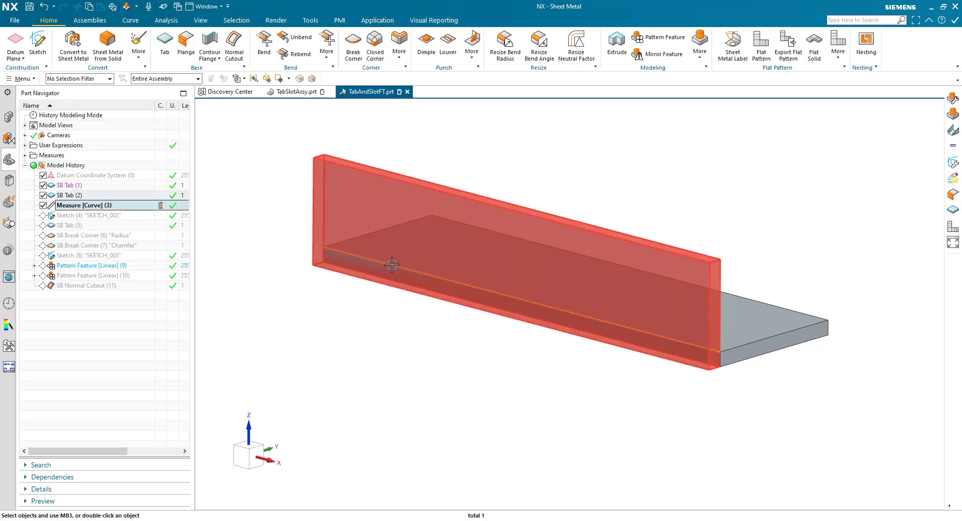
pyautogui.click(698, 344)
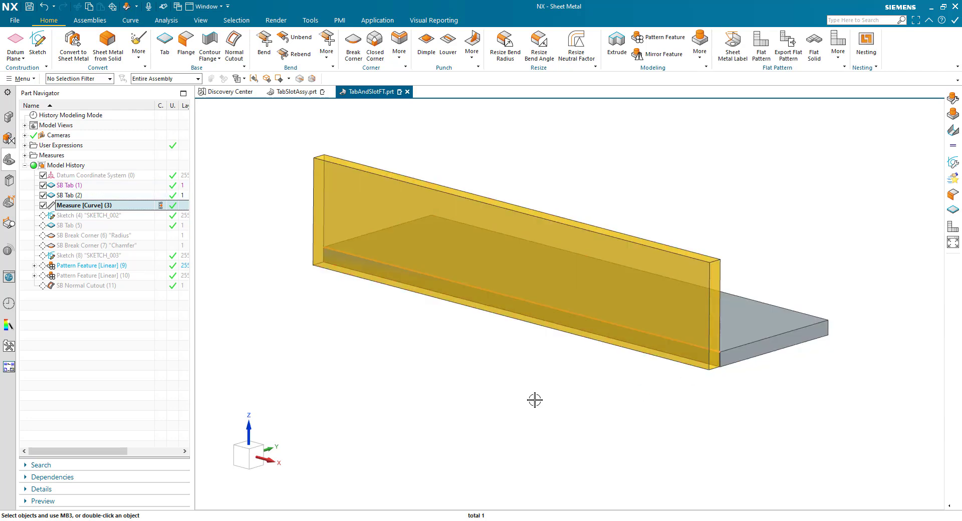
pyautogui.moveTo(425, 384); pyautogui.dragTo(421, 384, button='middle')
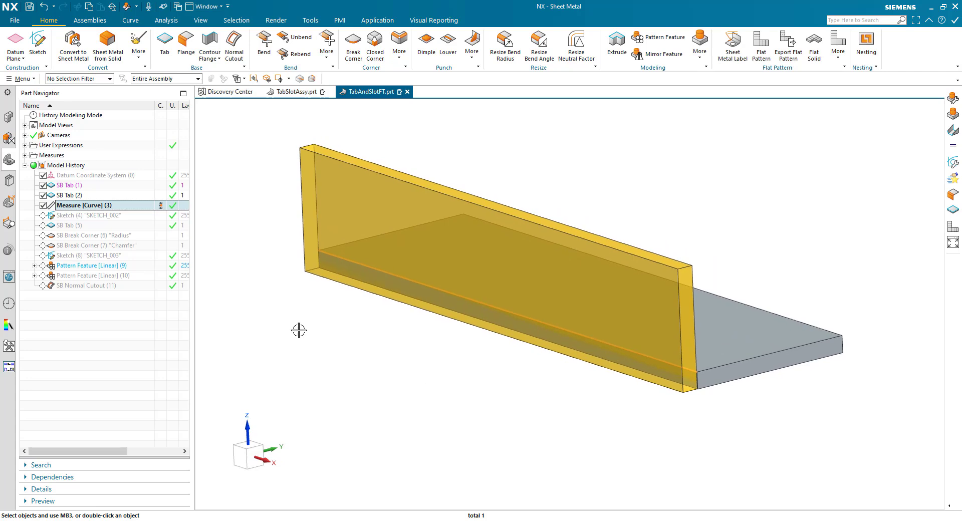
# - Make SKETCH_002 current, open its 10 × 5 tab rectangle for editing, then finish the sketch
pyautogui.doubleClick(156, 216)
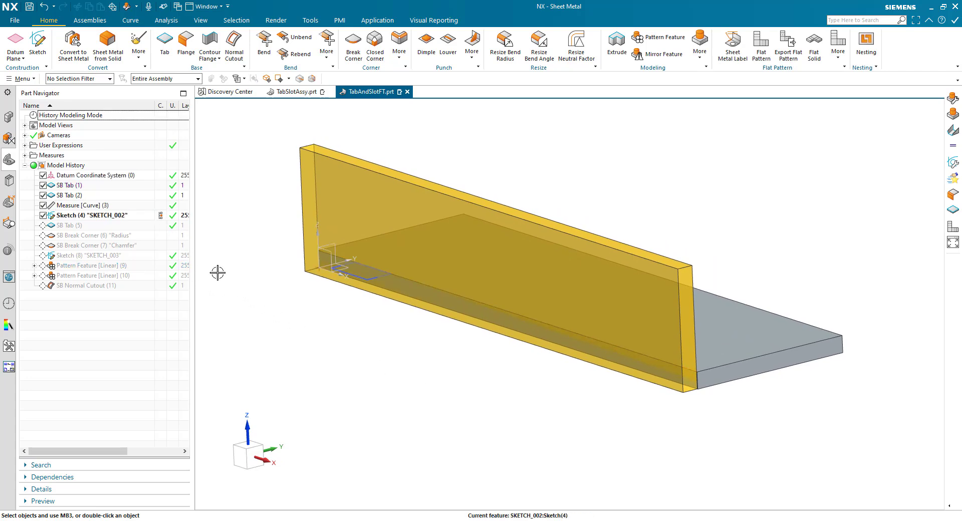
pyautogui.scroll(1, 300, 340)
pyautogui.moveTo(300, 340)
pyautogui.mouseDown(button='middle')
pyautogui.moveTo(324, 360)
pyautogui.moveTo(236, 296)
pyautogui.mouseUp(button='middle')
pyautogui.doubleClick(135, 215)
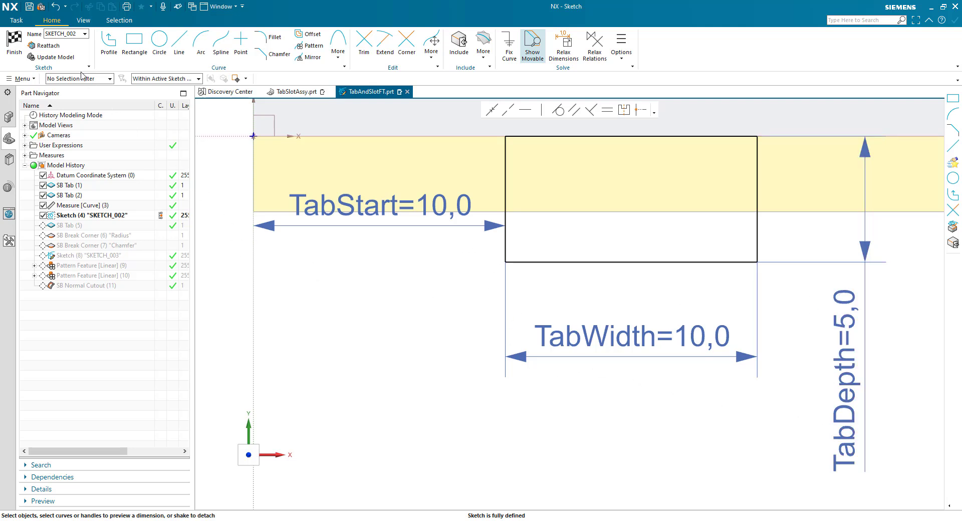
pyautogui.click(14, 41)
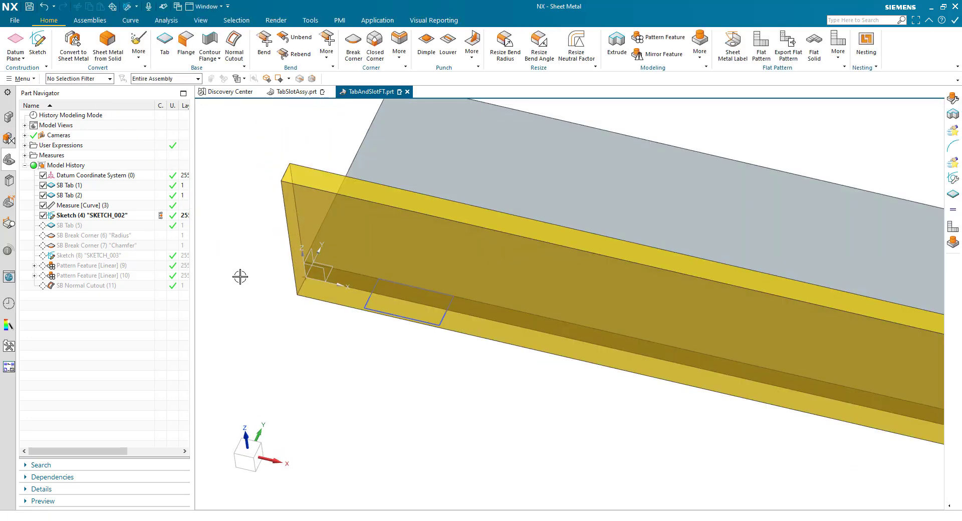
pyautogui.hotkey('ctrl', 'e')
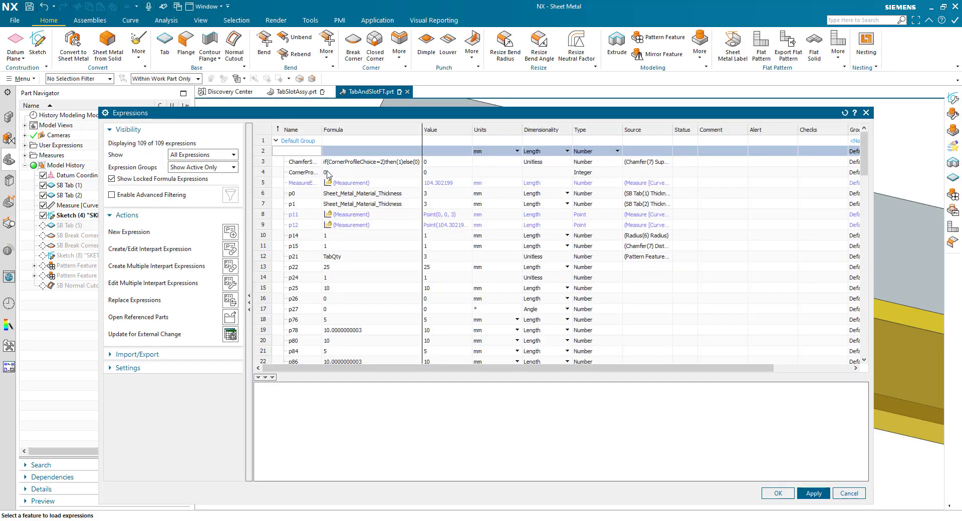
pyautogui.scroll(-14, 332, 187)
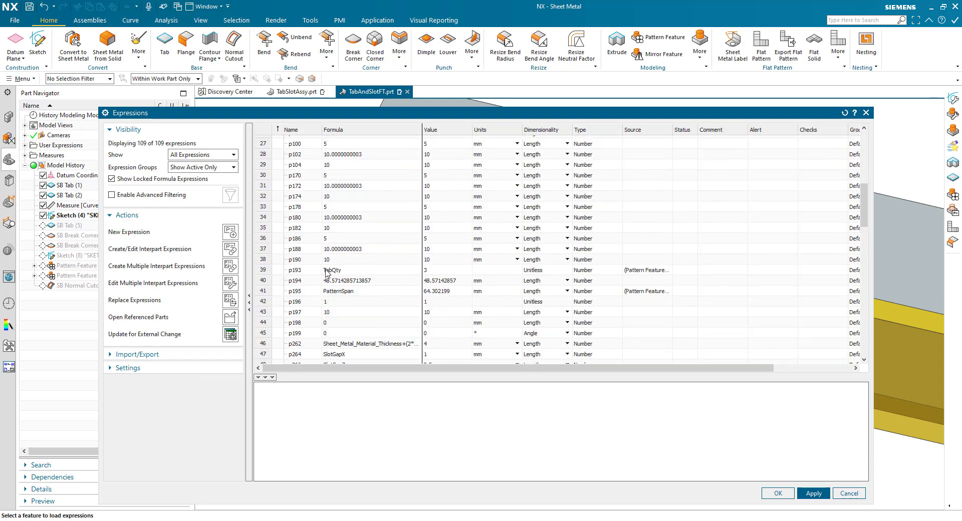
pyautogui.scroll(-14, 326, 271)
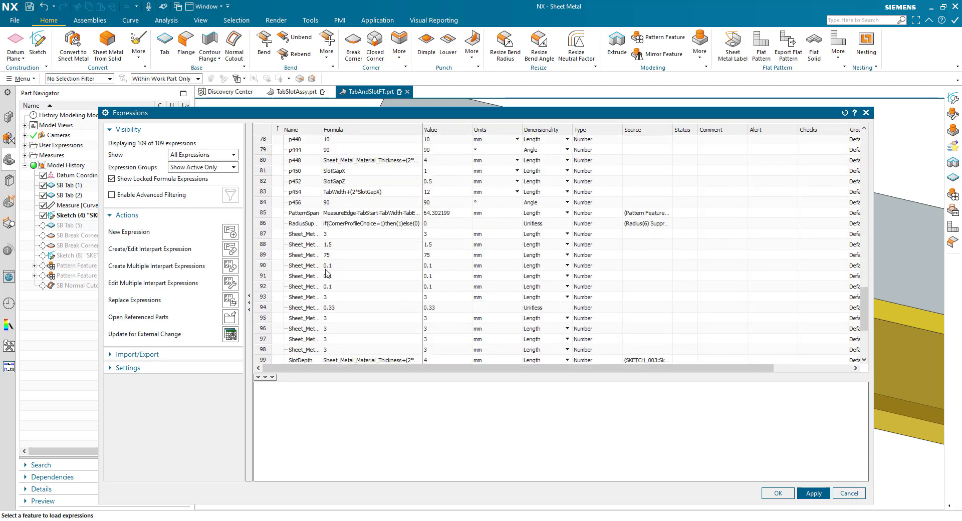
pyautogui.scroll(-1, 326, 272)
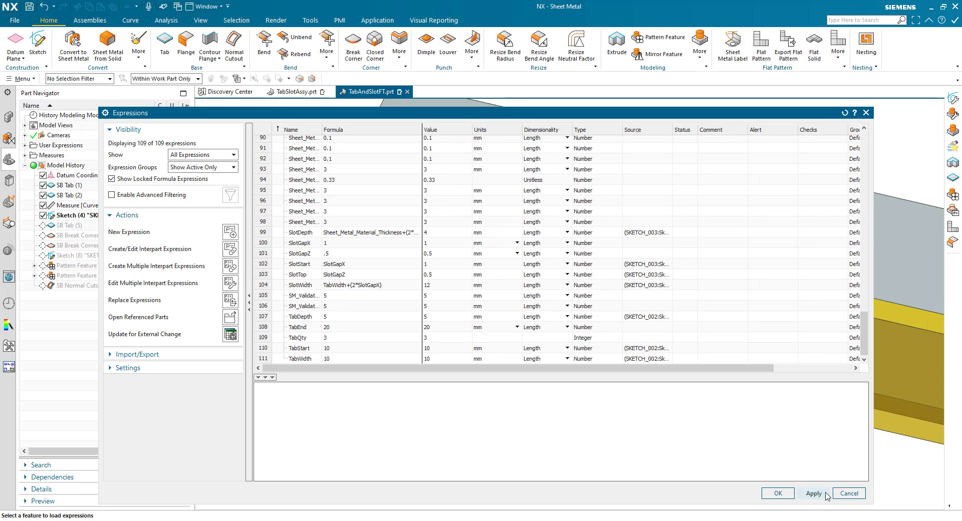
pyautogui.click(847, 493)
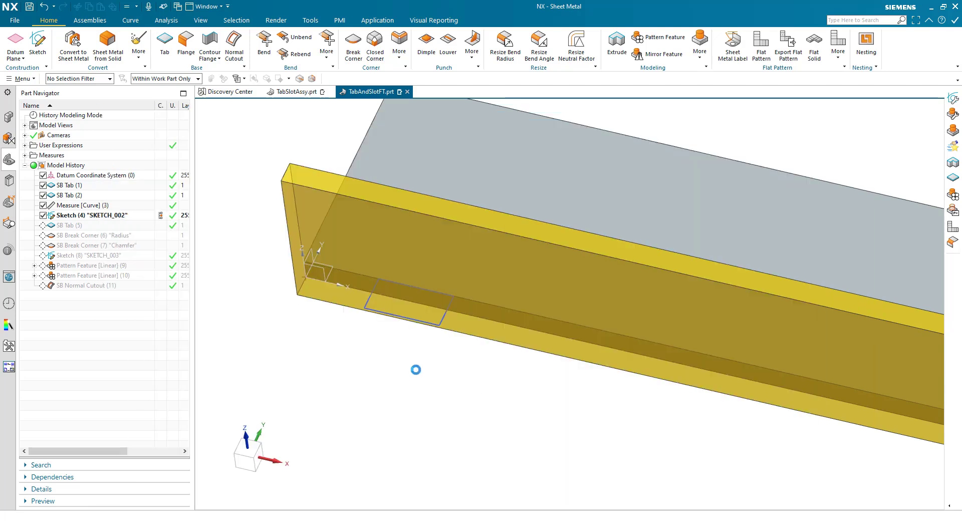
# - Roll forward through SB Tab (5), the Radius break corner (6) and the Chamfer break corner (7)
pyautogui.click(159, 228)
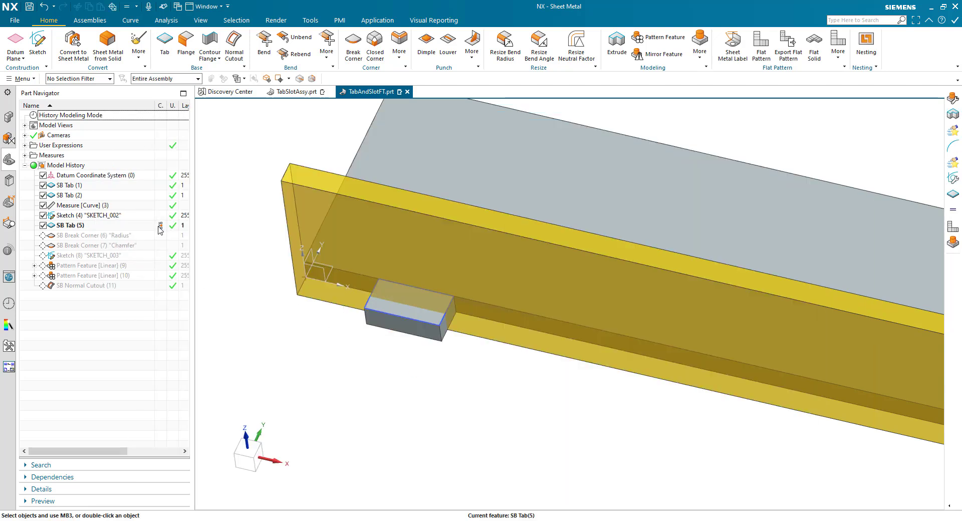
pyautogui.click(161, 236)
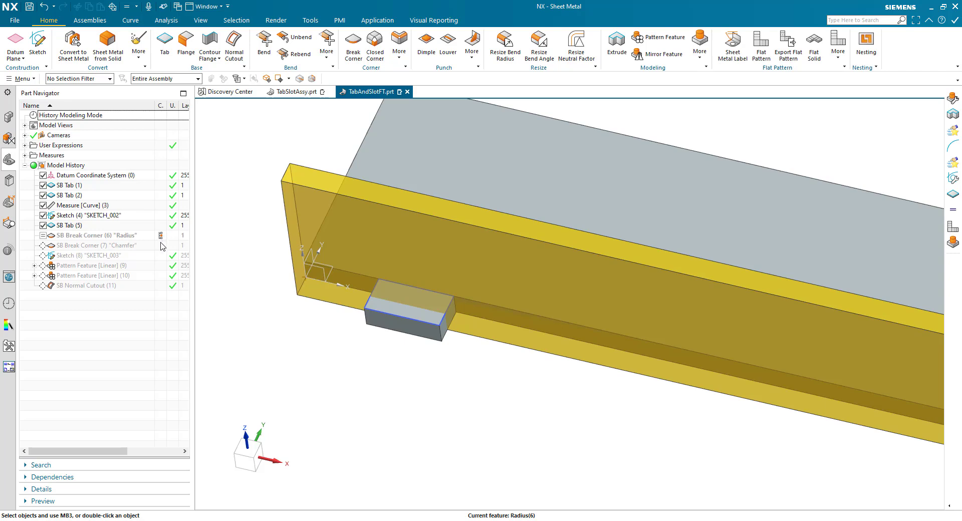
pyautogui.click(160, 245)
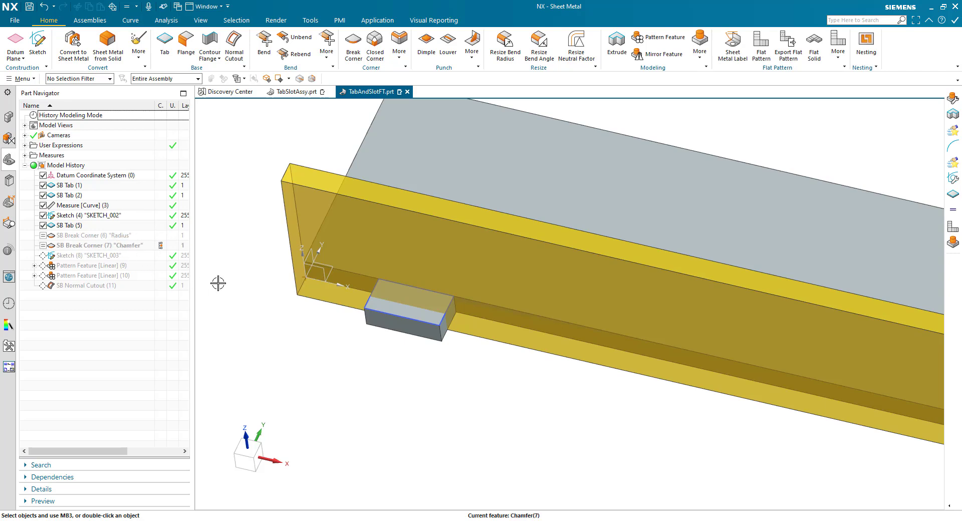
pyautogui.moveTo(226, 285)
pyautogui.mouseDown(button='middle')
pyautogui.moveTo(251, 283)
pyautogui.moveTo(209, 283)
pyautogui.mouseUp(button='middle')
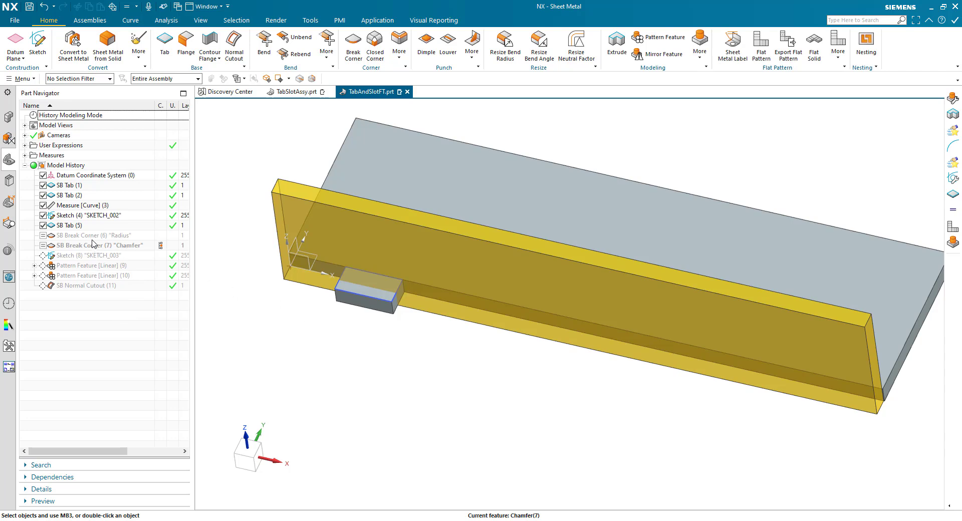
# - Open Expressions with Ctrl+E and review CornerProfileChoice, ChamferSuppress and RadiusSuppress
pyautogui.hotkey('ctrl', 'e')
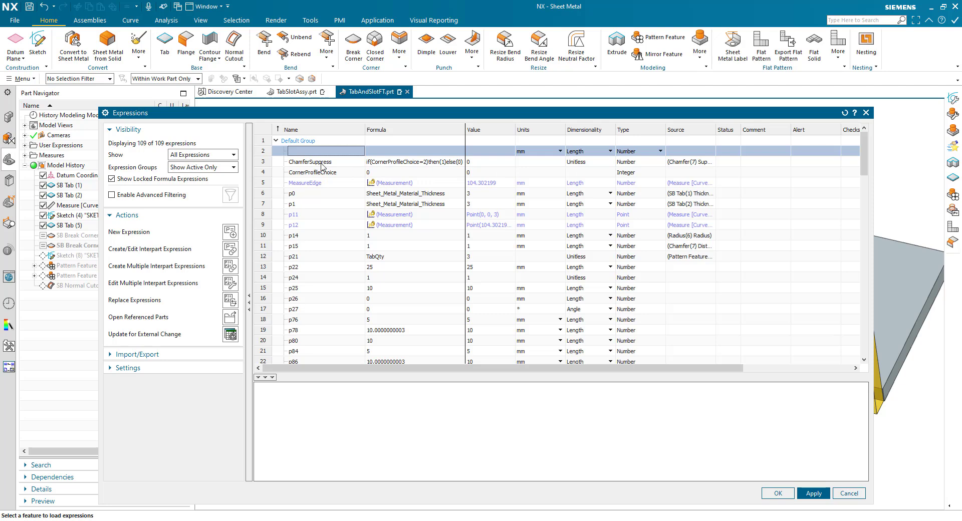
pyautogui.scroll(-20, 326, 296)
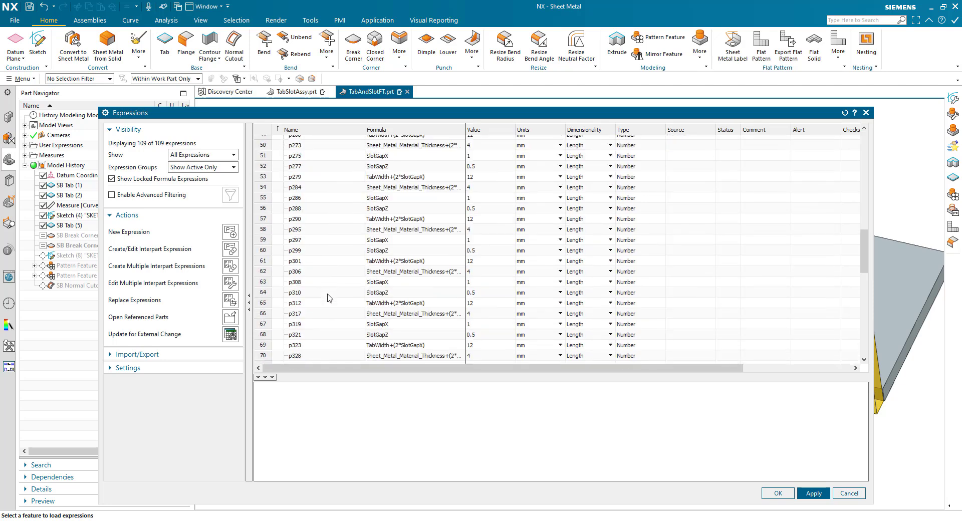
pyautogui.scroll(-5, 329, 298)
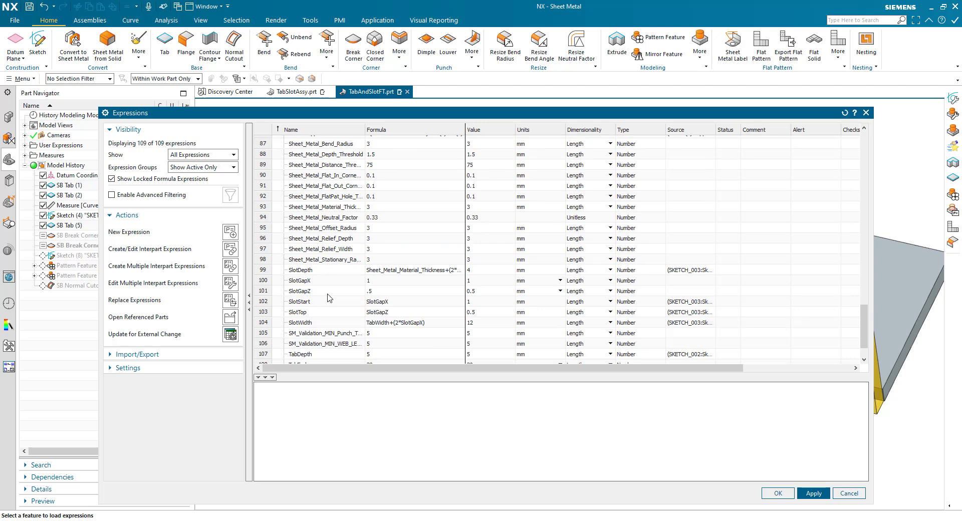
pyautogui.scroll(3, 329, 298)
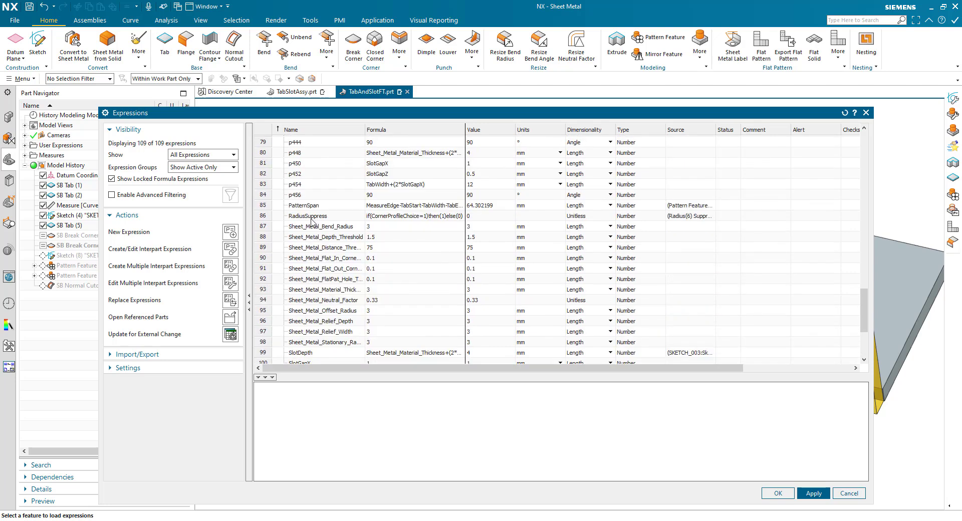
pyautogui.scroll(20, 371, 219)
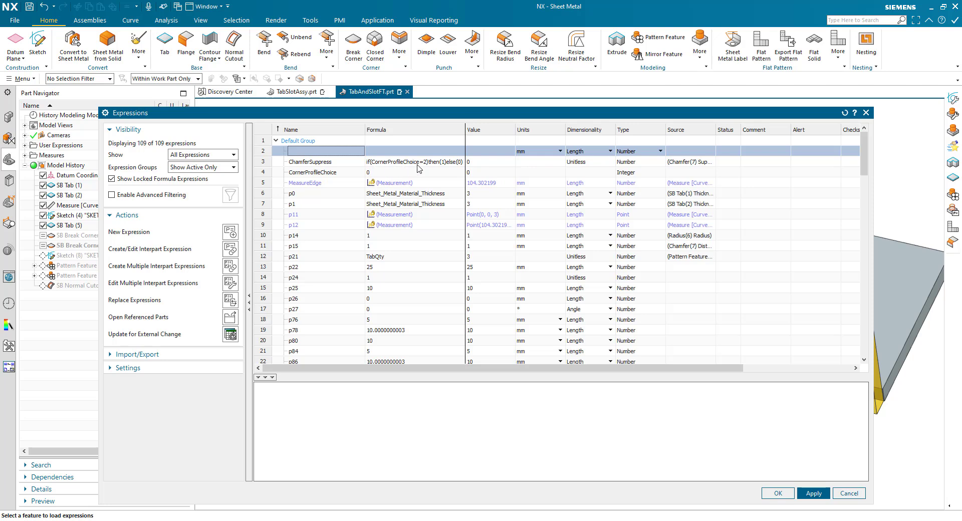
pyautogui.scroll(-20, 395, 230)
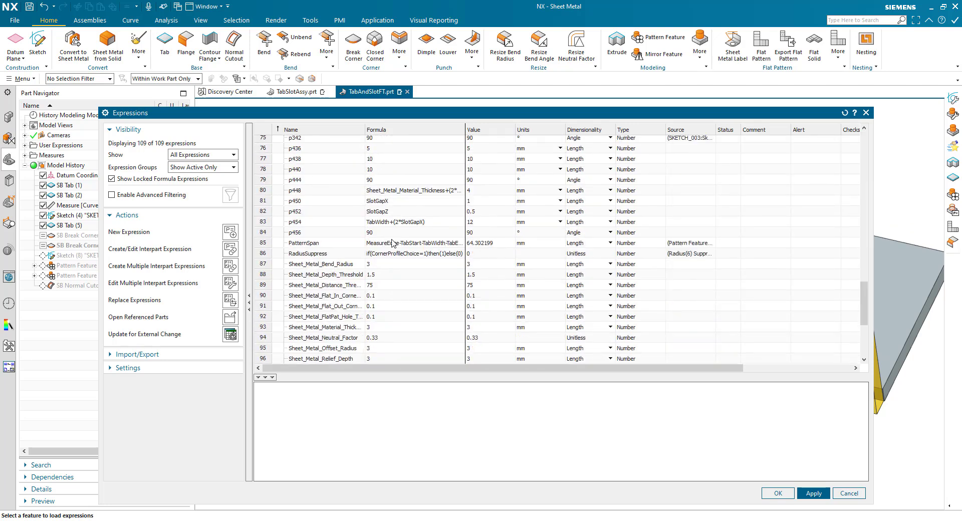
pyautogui.scroll(2, 393, 244)
pyautogui.scroll(16, 328, 256)
pyautogui.scroll(9, 330, 250)
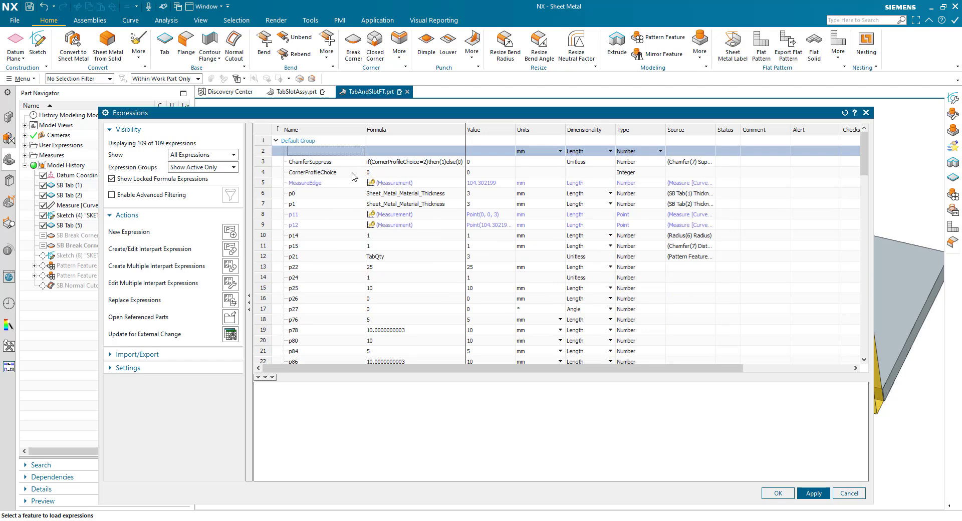
# - Set the CornerProfileChoice formula to 1 and apply it to the model
pyautogui.moveTo(374, 116); pyautogui.dragTo(515, 83)
pyautogui.click(520, 139)
pyautogui.write('1')
pyautogui.press('Return')
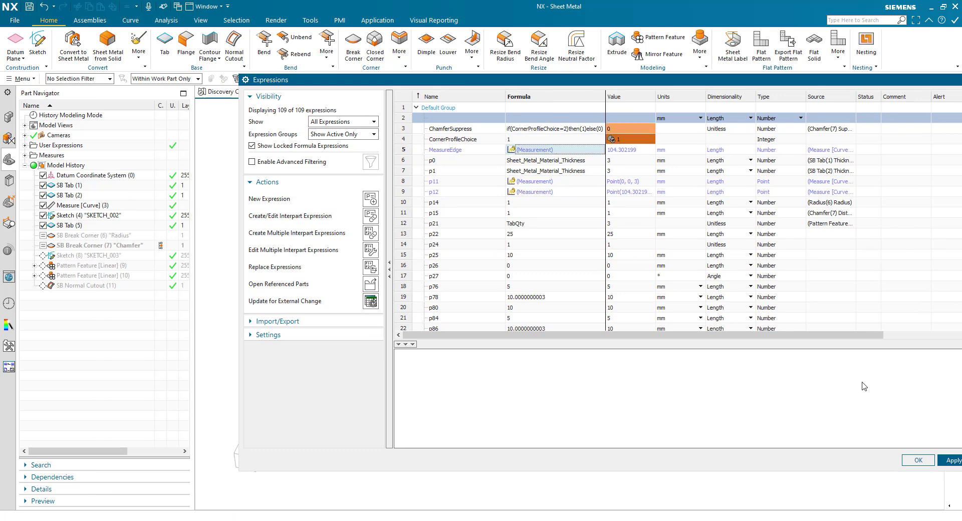
pyautogui.click(942, 460)
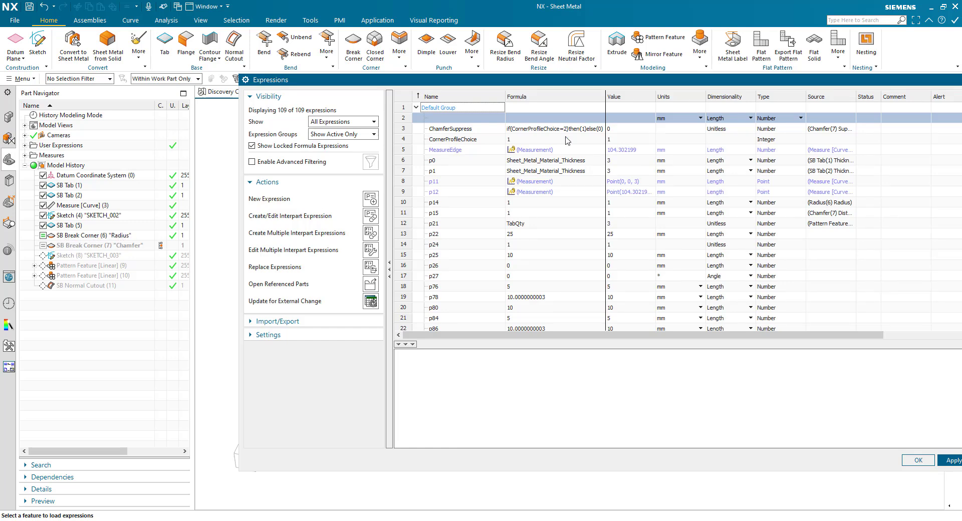
# - Try CornerProfileChoice at 2, then restore it to 0 and close Expressions
pyautogui.click(532, 140)
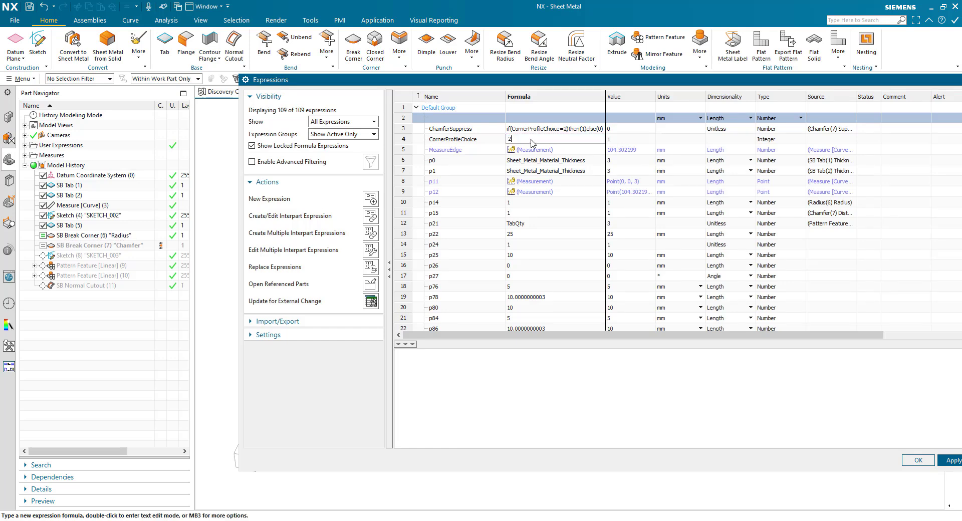
pyautogui.press('Return')
pyautogui.click(949, 460)
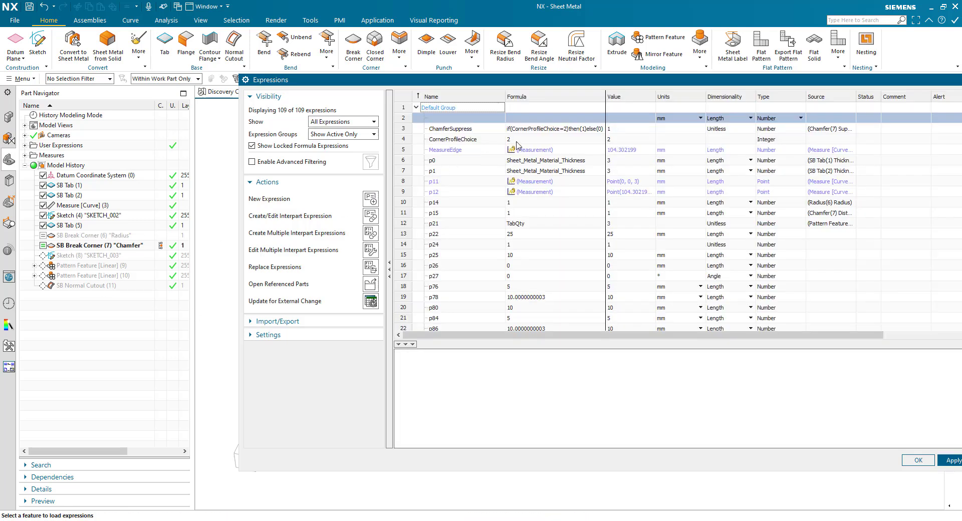
pyautogui.click(516, 142)
pyautogui.press('Return')
pyautogui.click(919, 461)
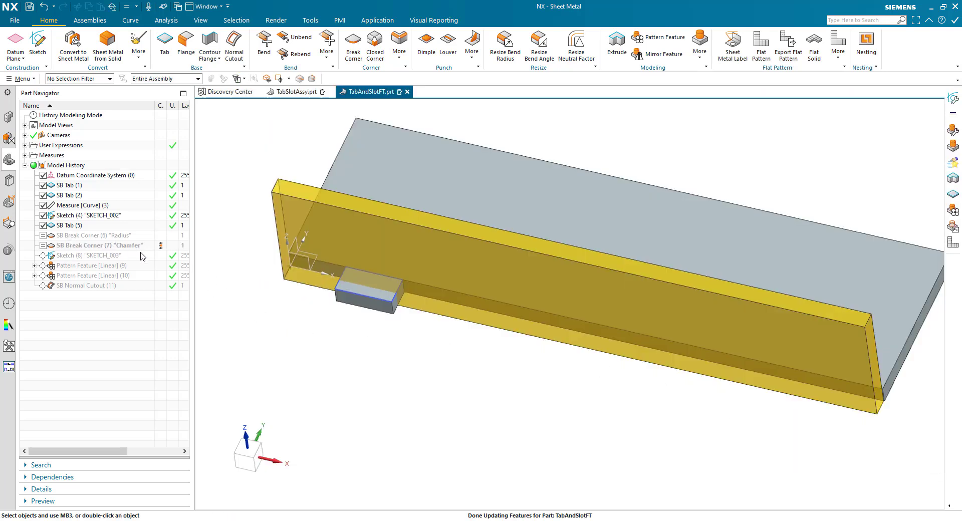
# - Make slot sketch SKETCH_003 current, edit it, and drag its SlotDepth dimension clear of the slot
pyautogui.click(159, 257)
pyautogui.moveTo(265, 292)
pyautogui.mouseDown(button='middle')
pyautogui.moveTo(320, 316)
pyautogui.moveTo(357, 347)
pyautogui.mouseUp(button='middle')
pyautogui.scroll(3, 359, 346)
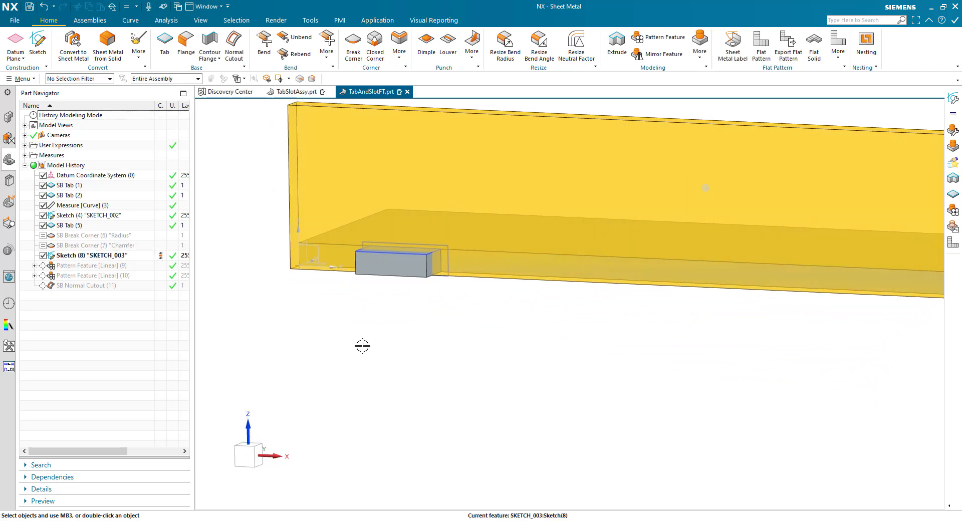
pyautogui.doubleClick(108, 255)
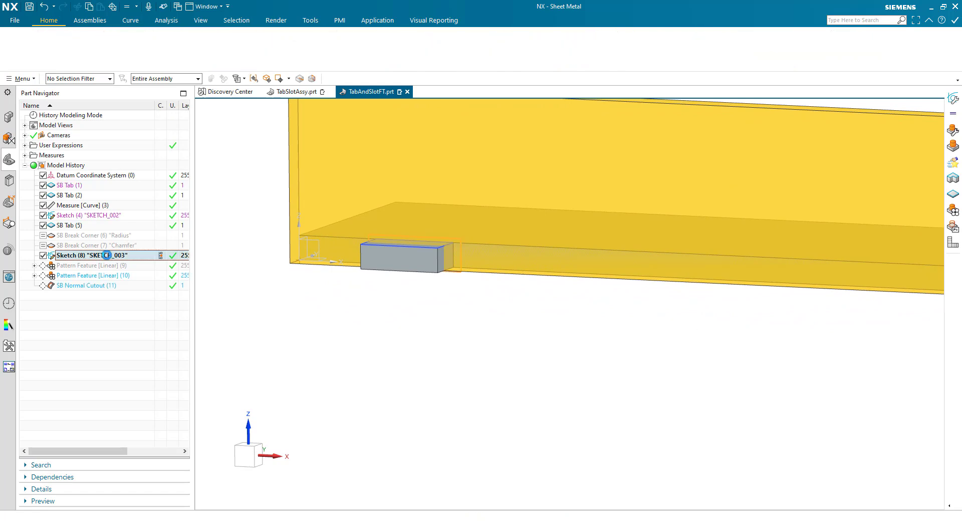
pyautogui.scroll(-2, 311, 273)
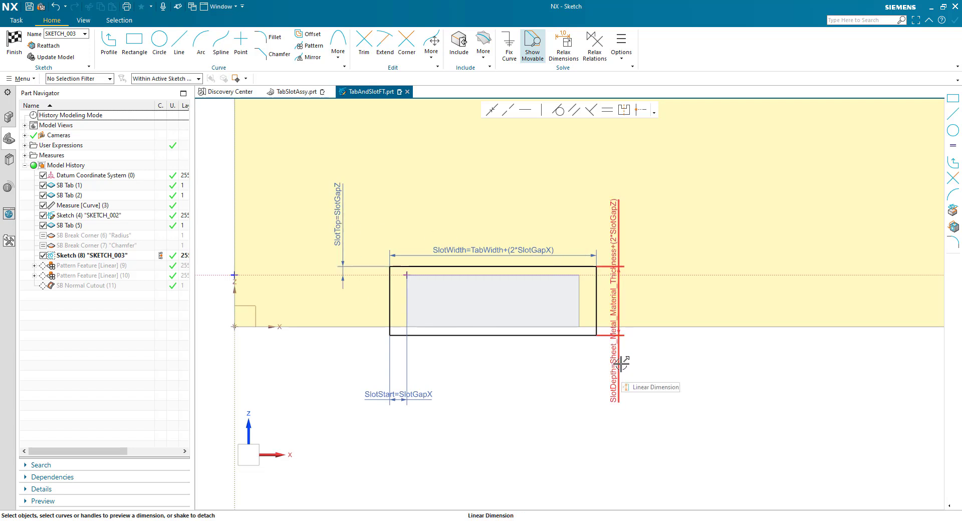
pyautogui.moveTo(618, 356); pyautogui.dragTo(660, 382)
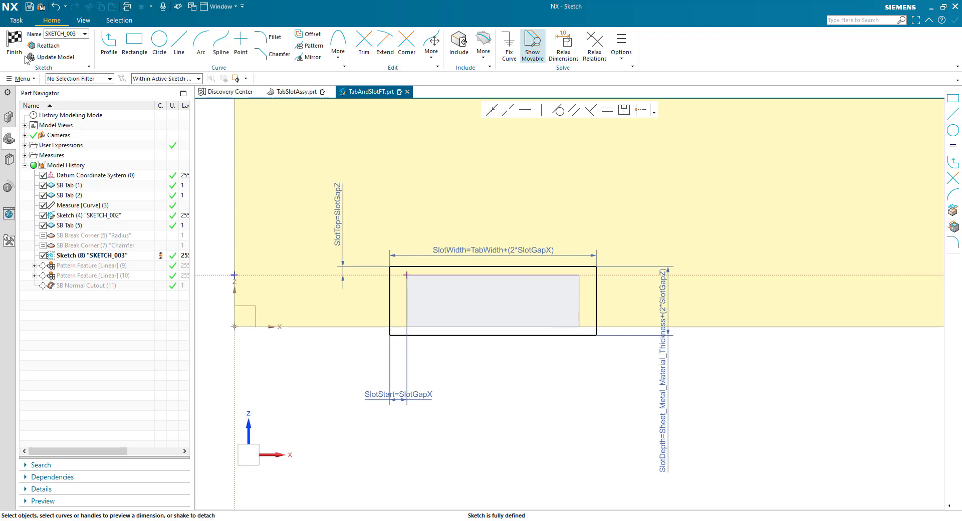
pyautogui.click(14, 45)
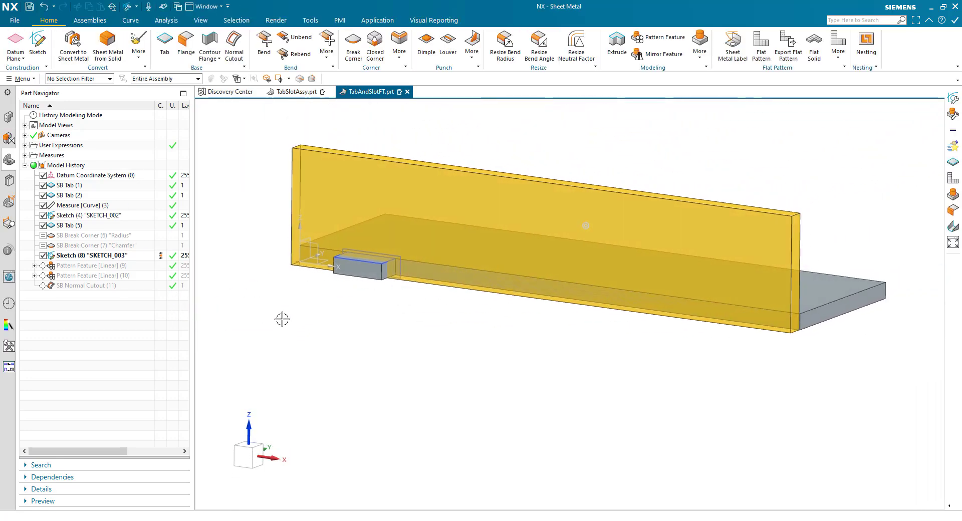
# - Roll forward to the tab's linear pattern and edit it: four tab features, Count 3, 64.3022 mm span
pyautogui.click(160, 265)
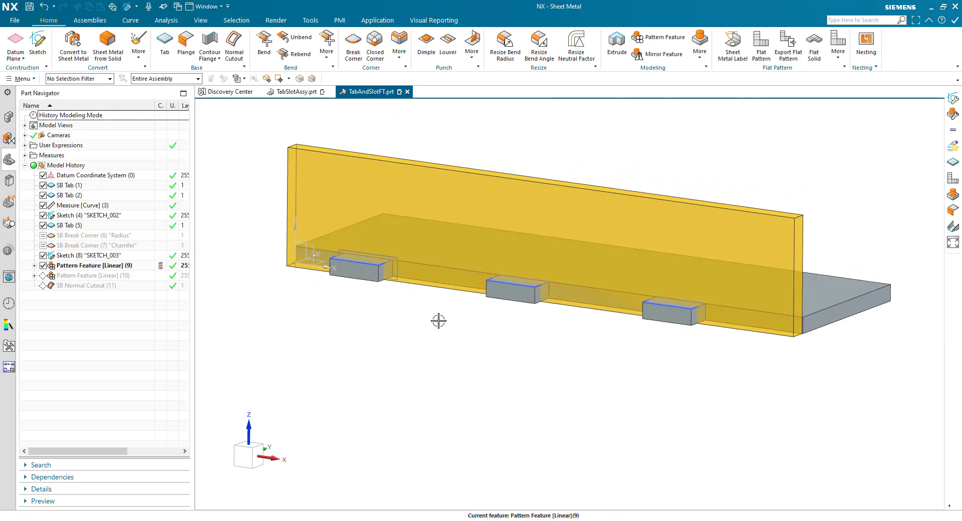
pyautogui.doubleClick(101, 266)
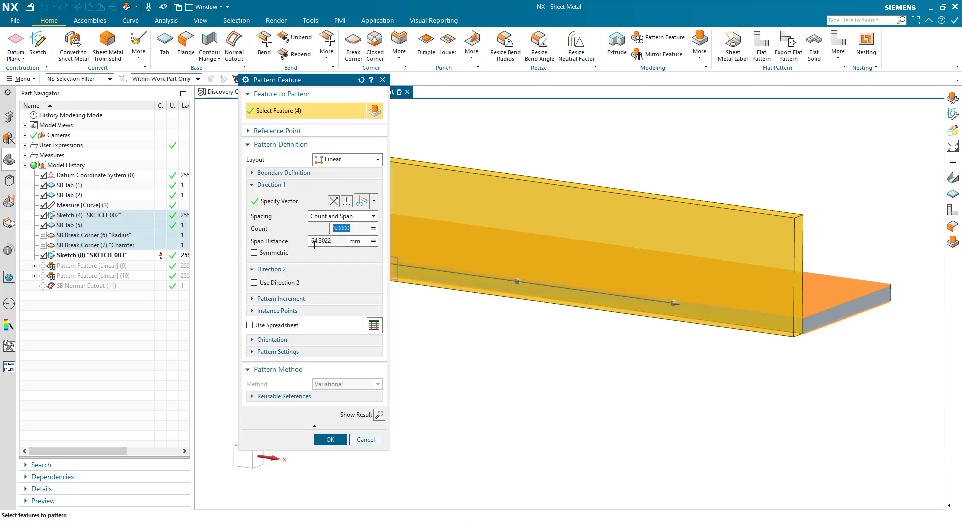
pyautogui.moveTo(333, 244)
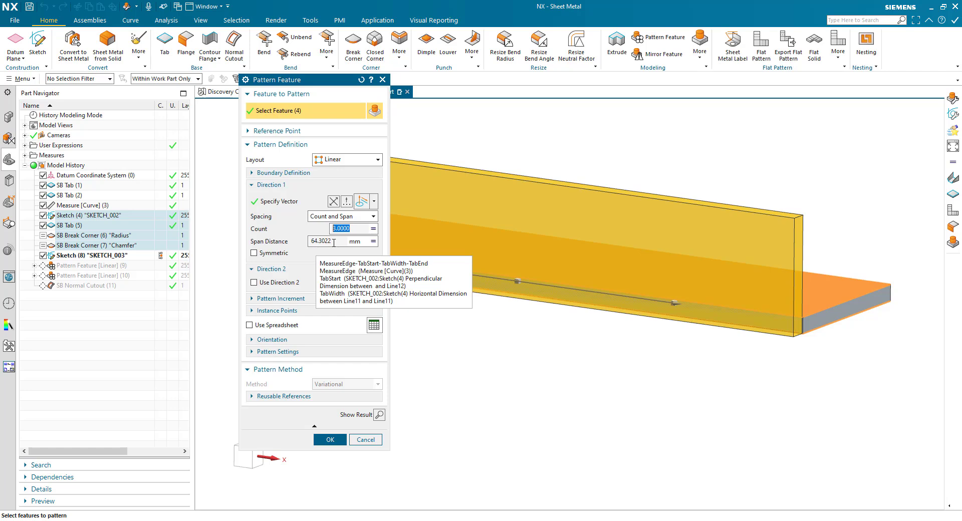
pyautogui.scroll(-3, 429, 313)
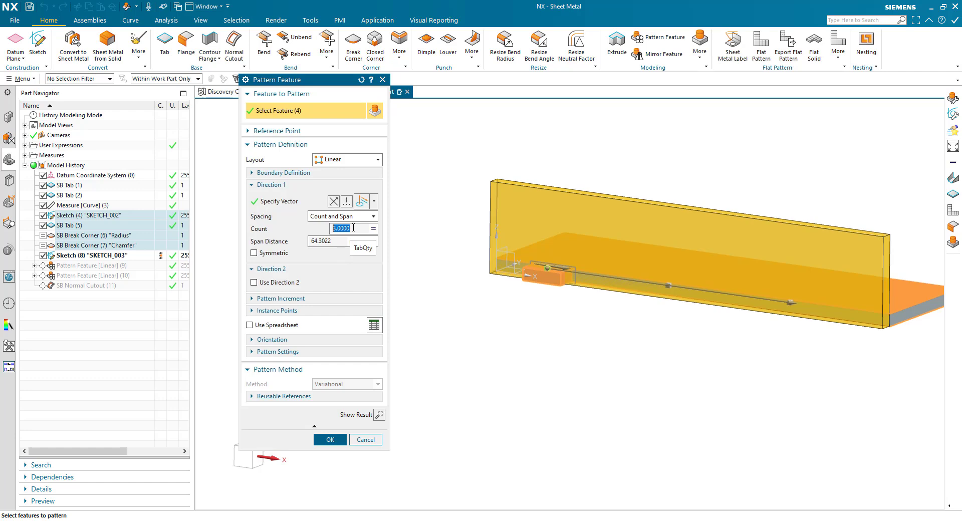
# - Close the tab pattern and roll forward to the slot pattern, reviewing its settings unchanged
pyautogui.click(365, 439)
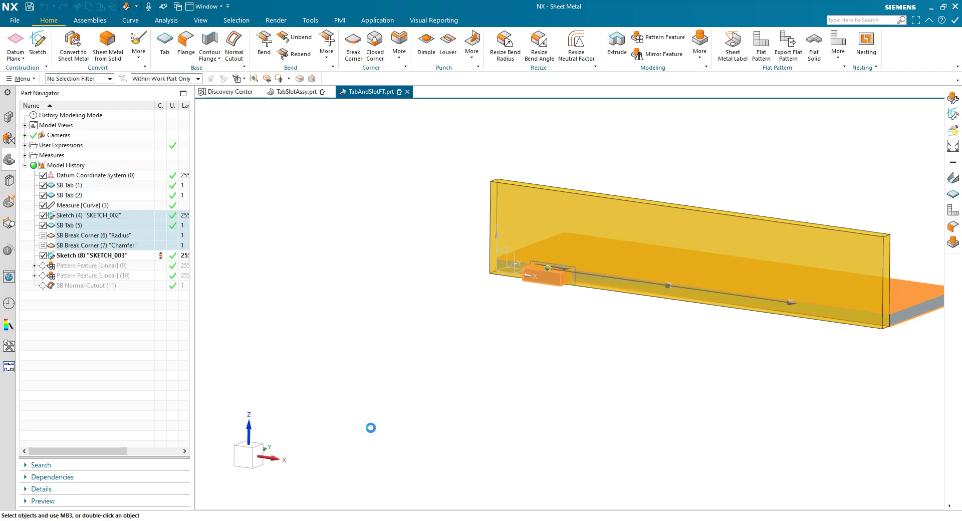
pyautogui.doubleClick(160, 278)
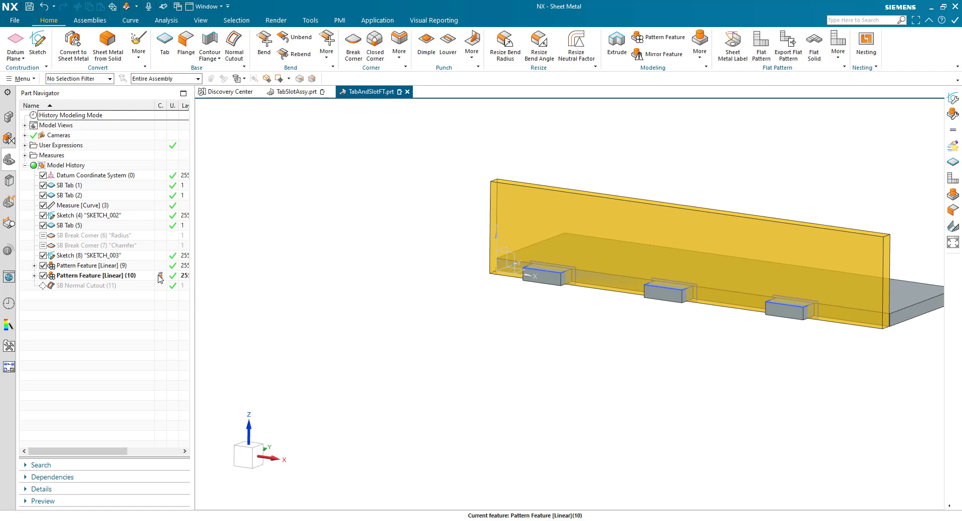
pyautogui.doubleClick(99, 276)
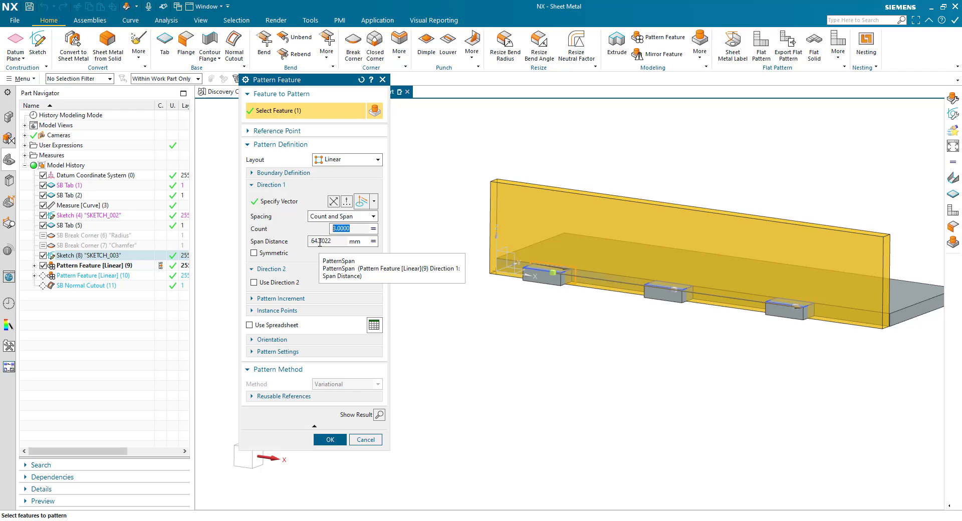
pyautogui.click(366, 439)
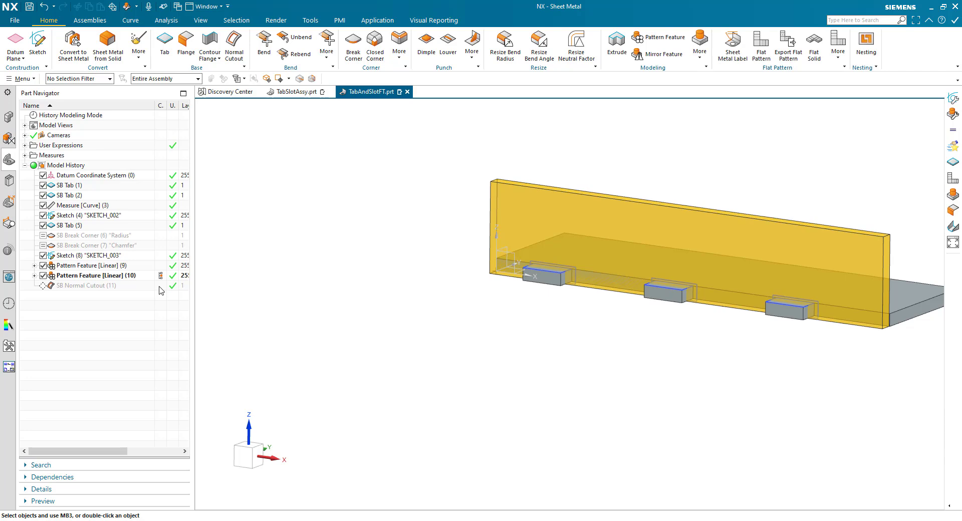
# - Make SB Normal Cutout (11) the current feature and pan to the plate's right end
pyautogui.click(129, 276)
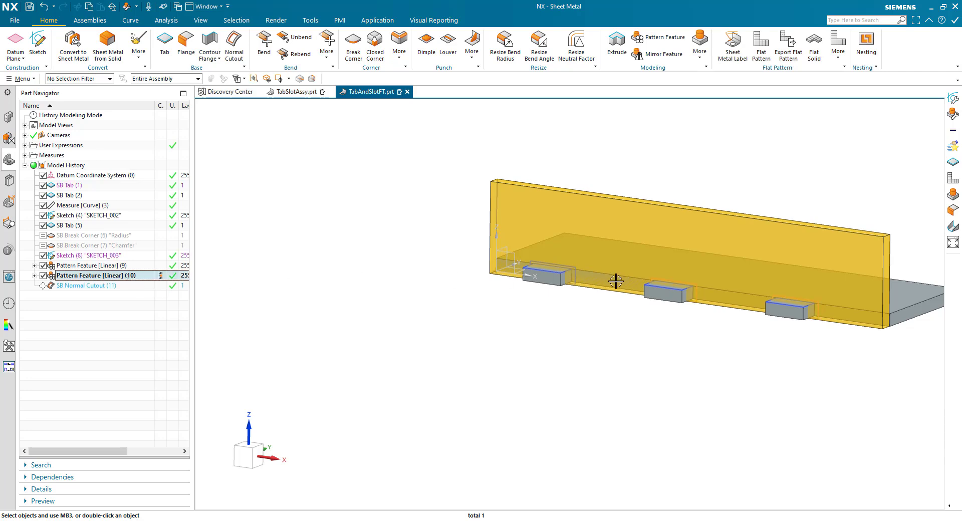
pyautogui.doubleClick(161, 288)
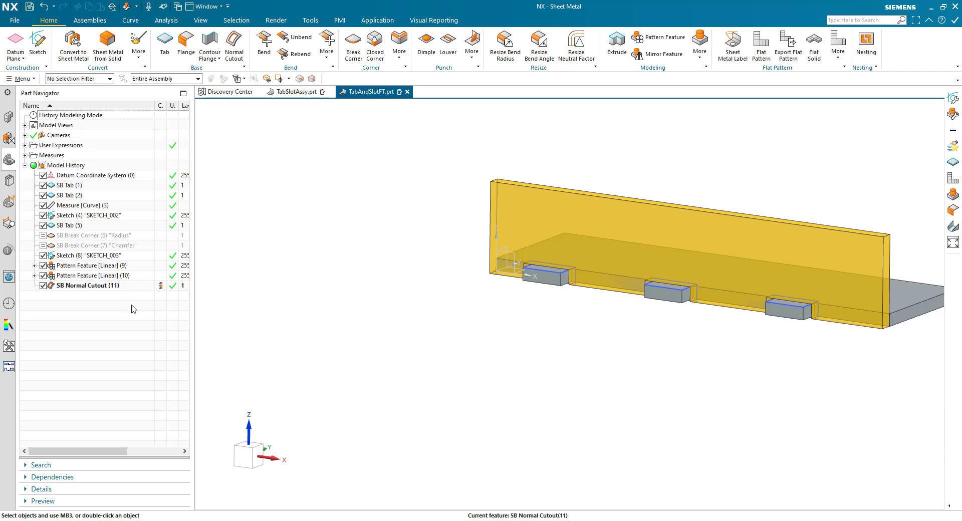
pyautogui.keyDown('shift'); pyautogui.moveTo(391, 288); pyautogui.dragTo(327, 303, button='middle'); pyautogui.keyUp('shift')
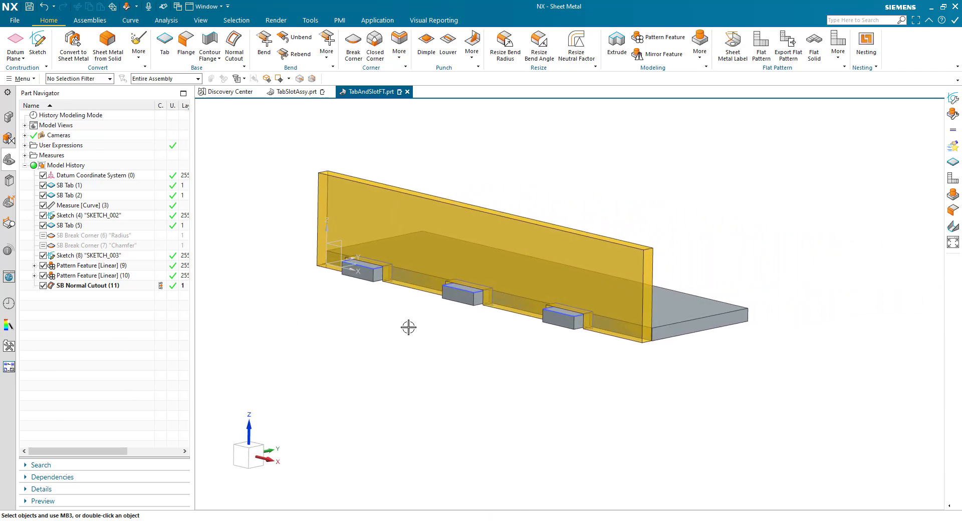
# - Find and launch the Feature Template Author through the command search
pyautogui.click(835, 20)
pyautogui.write('featr')
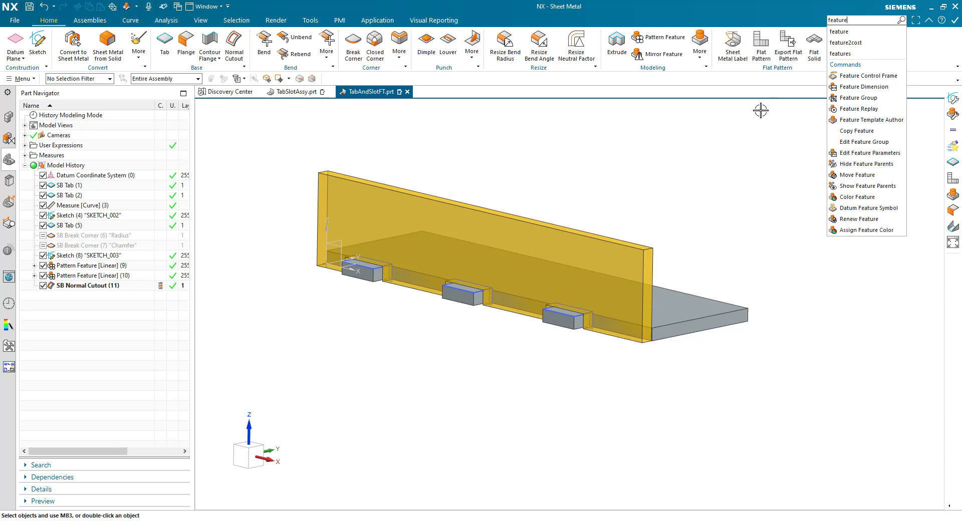
pyautogui.click(862, 121)
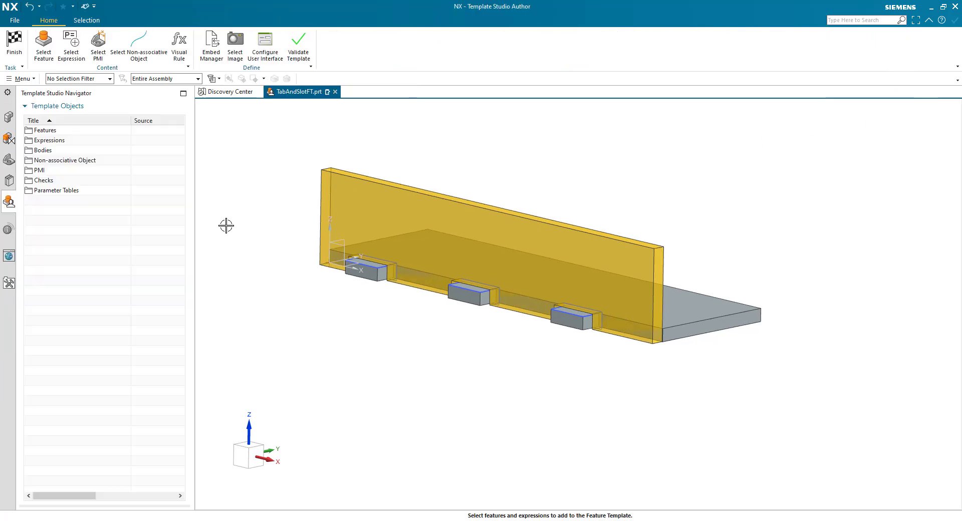
# - Select Measure [Curve] (3) through SB Normal Cutout (11) in the Part Navigator as template features
pyautogui.click(44, 54)
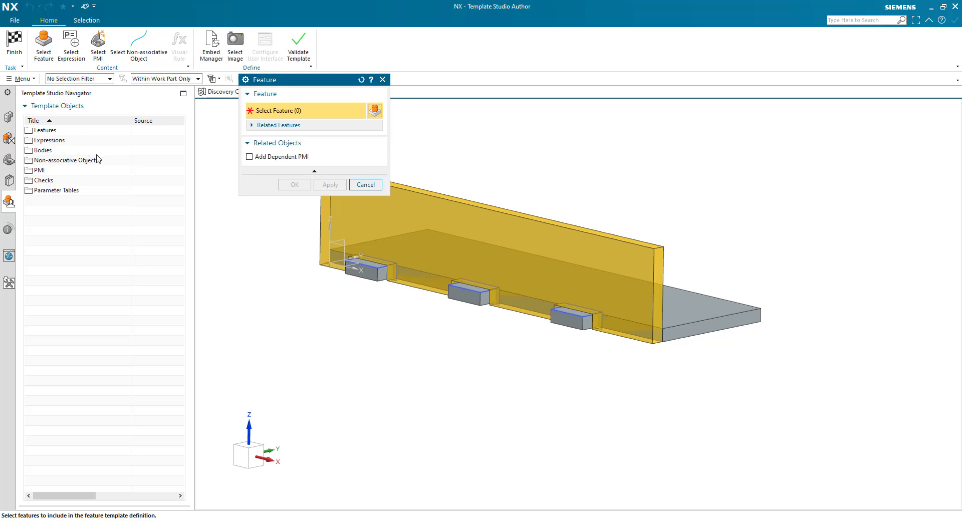
pyautogui.click(9, 159)
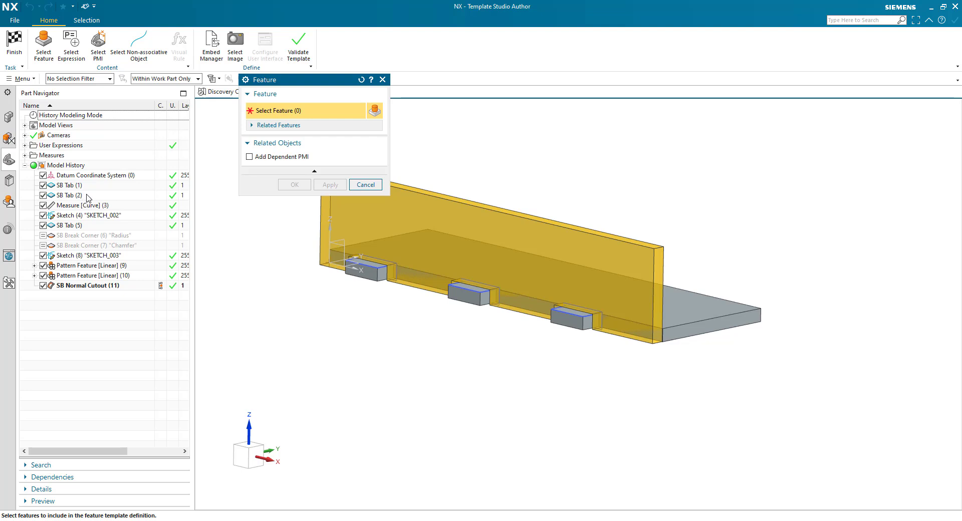
pyautogui.click(93, 204)
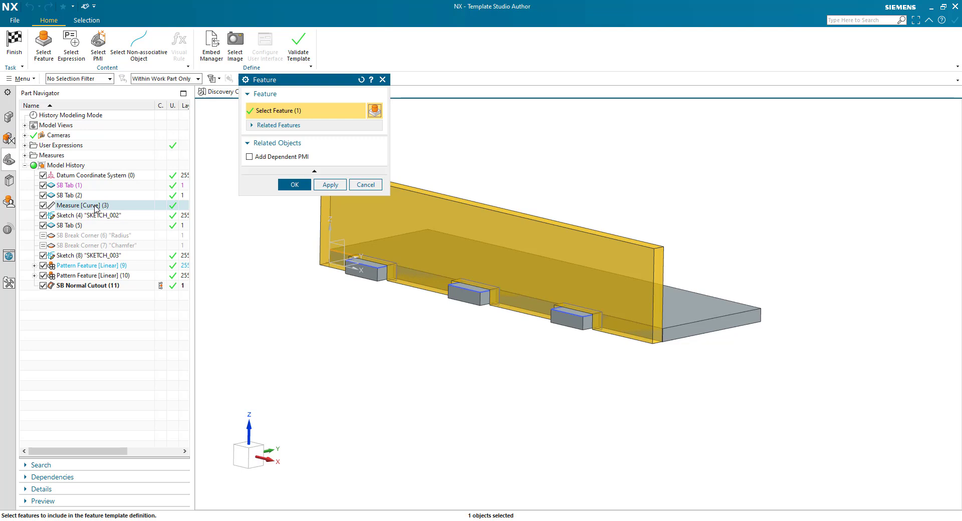
pyautogui.keyDown('shift'); pyautogui.click(114, 285); pyautogui.keyUp('shift')
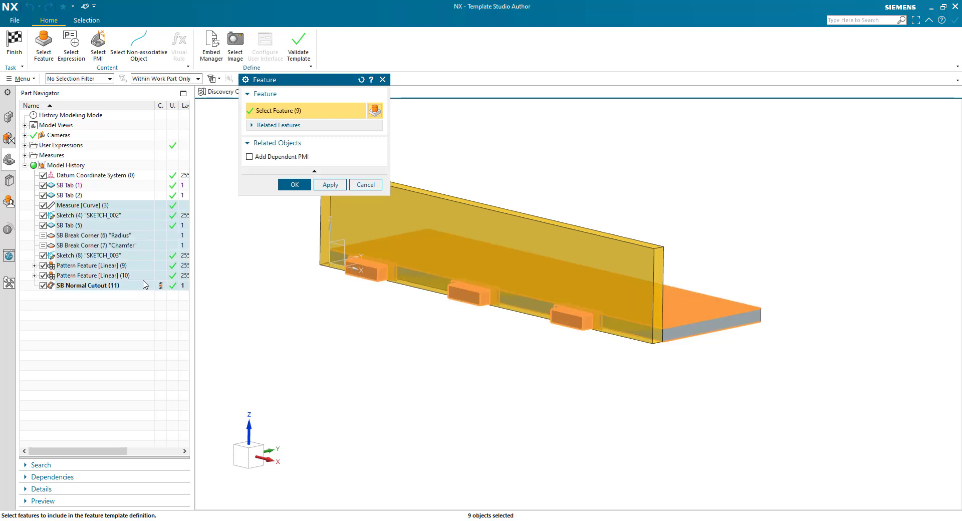
pyautogui.click(290, 185)
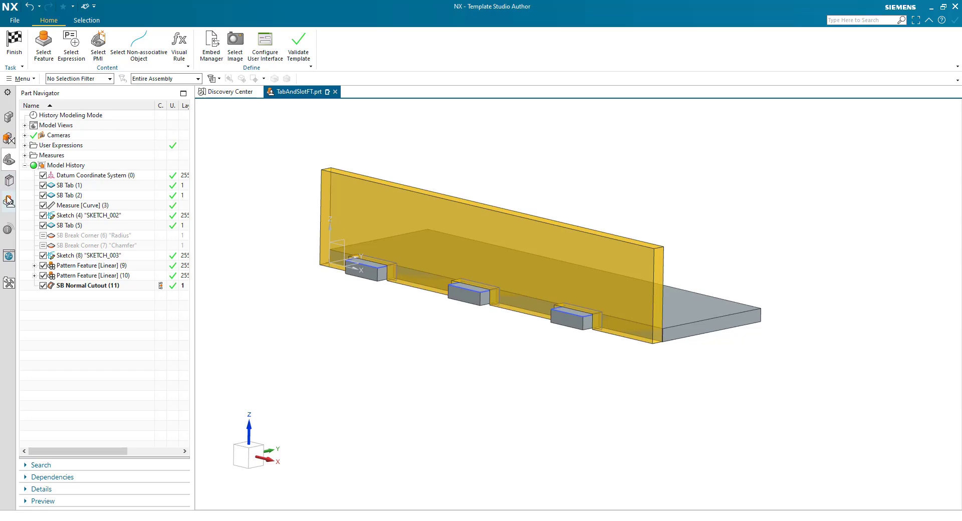
# - Browse the Template Studio Navigator's Features and Expressions folders, including CornerProfileChoice, SlotWidth and TabQty
pyautogui.click(8, 202)
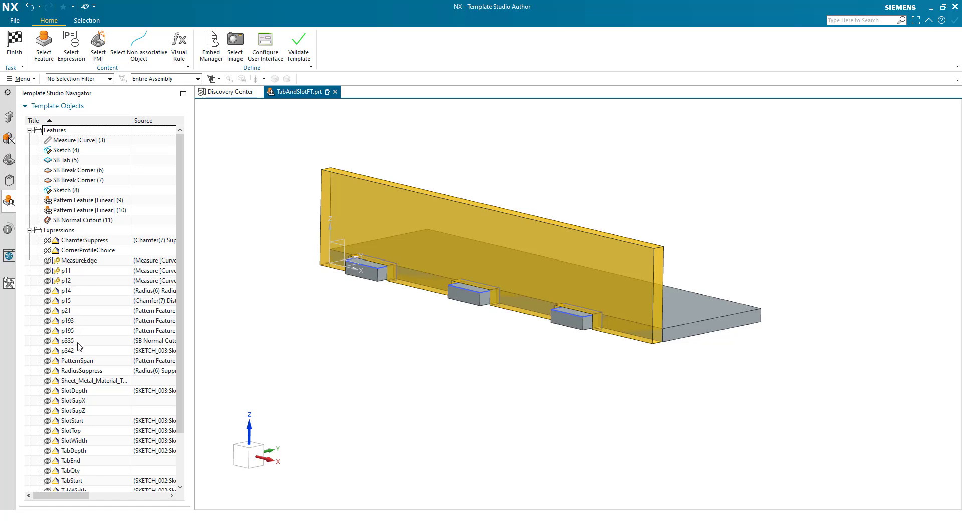
pyautogui.scroll(-2, 79, 349)
pyautogui.scroll(1, 70, 363)
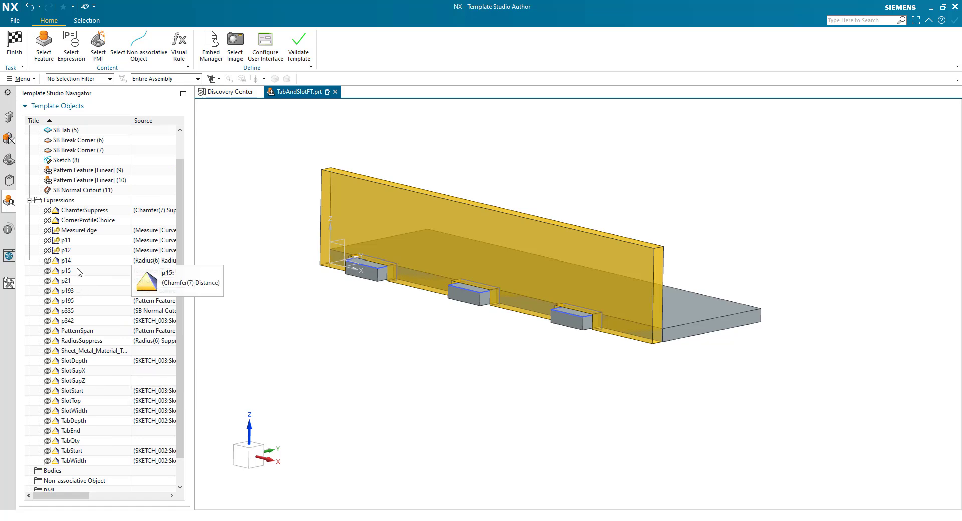
pyautogui.scroll(1, 79, 271)
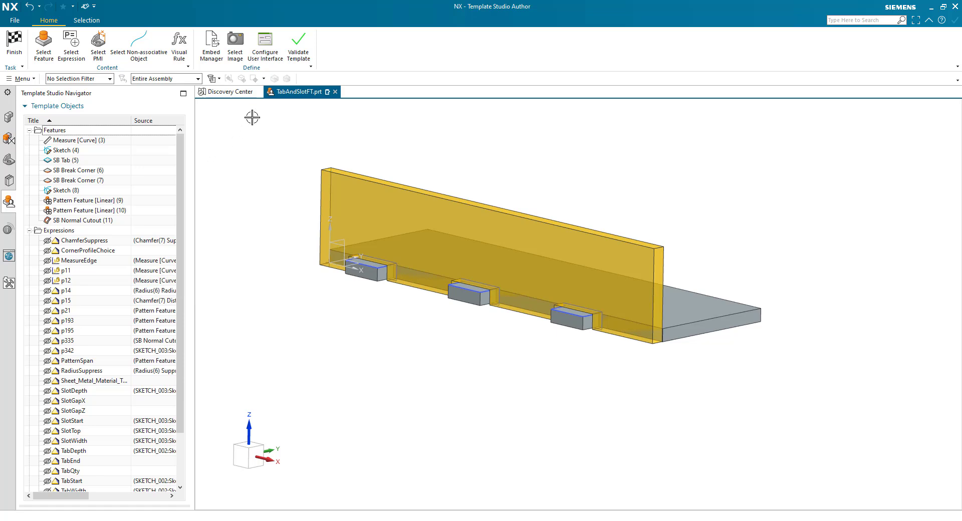
# - In Configure User Interface, set the Main Dialog title to TabAndSlot2
pyautogui.click(265, 44)
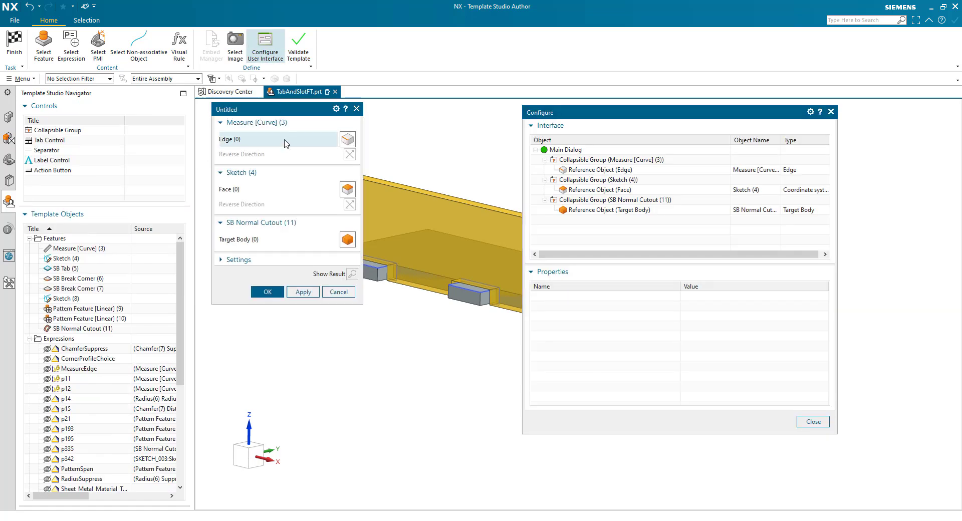
pyautogui.click(566, 150)
pyautogui.click(706, 306)
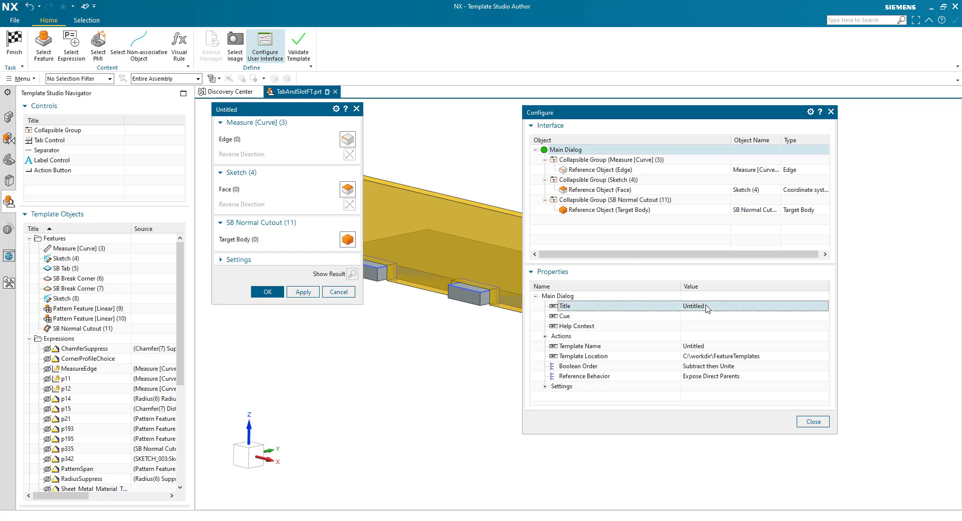
pyautogui.click(706, 307)
pyautogui.write('TabAndSlot2')
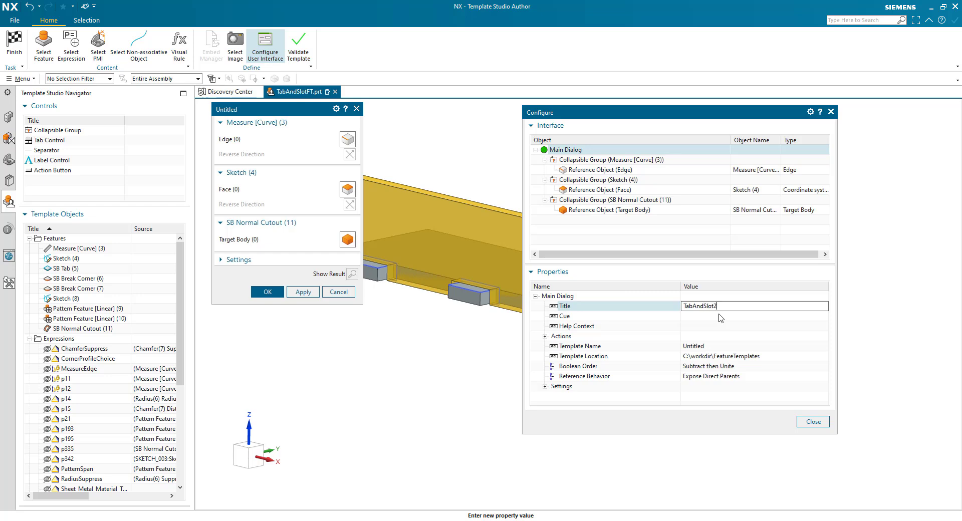
pyautogui.press('Return')
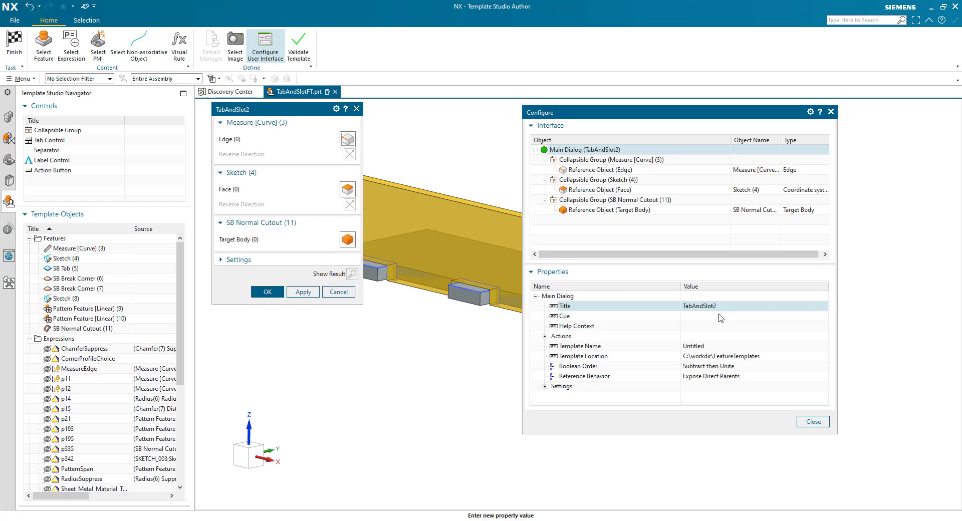
# - Set the Template Name property to TabAndSlot2, correcting a mistyped letter
pyautogui.click(717, 345)
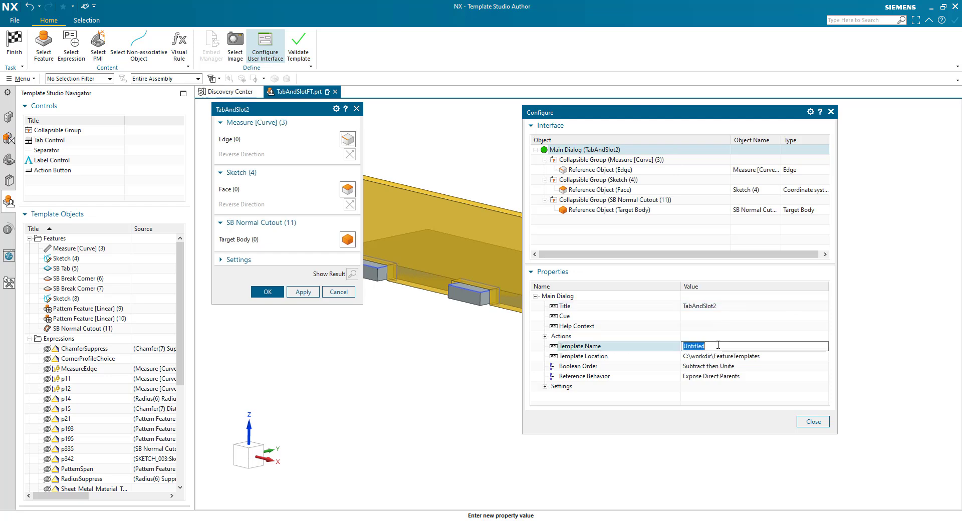
pyautogui.write('TabAmnd')
pyautogui.press('Left')
pyautogui.press('Left')
pyautogui.press('BackSpace')
pyautogui.press('Return')
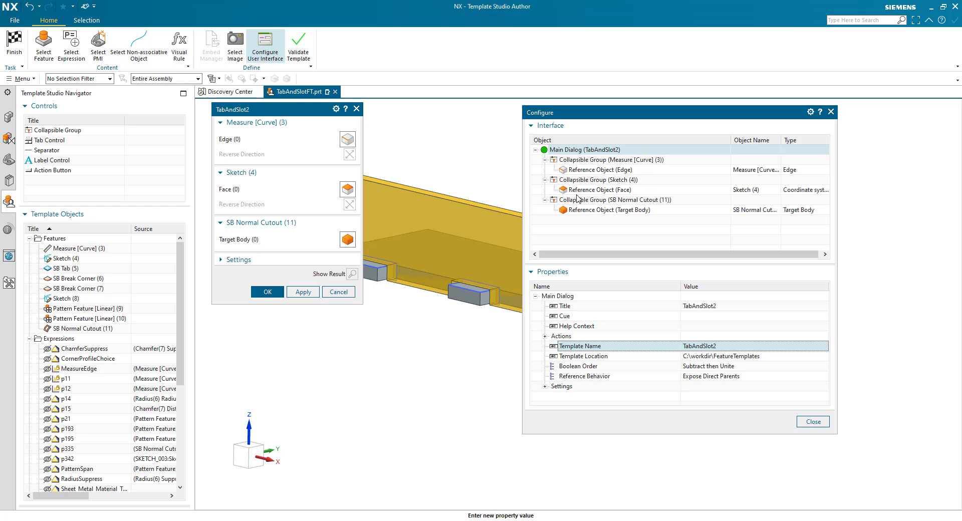
# - Move the Face and Target Body inputs into the Measure group and remove the emptied Sketch (4) and SB Normal Cutout groups
pyautogui.moveTo(581, 191); pyautogui.dragTo(592, 175)
pyautogui.moveTo(583, 210); pyautogui.dragTo(592, 180)
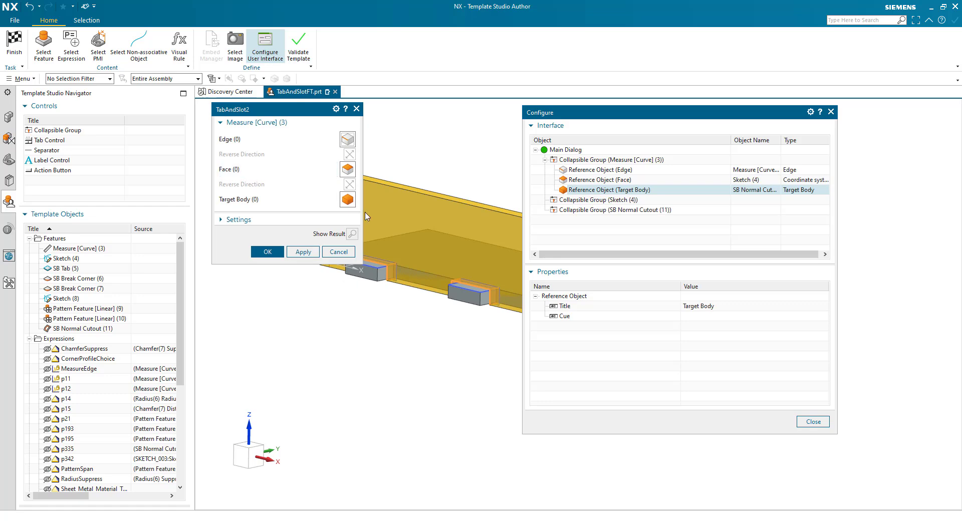
pyautogui.rightClick(594, 201)
pyautogui.click(616, 231)
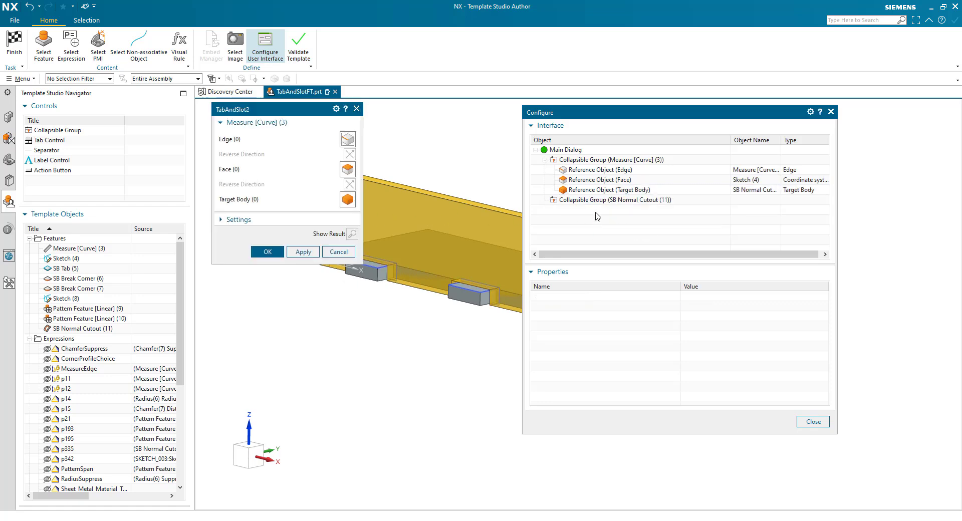
pyautogui.rightClick(596, 201)
pyautogui.click(604, 220)
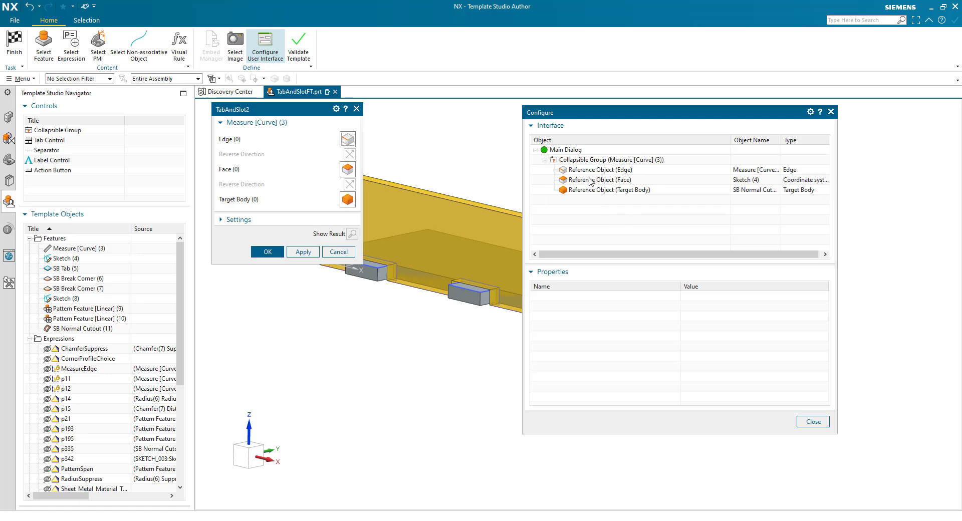
# - Retitle the remaining group Base Features
pyautogui.click(589, 161)
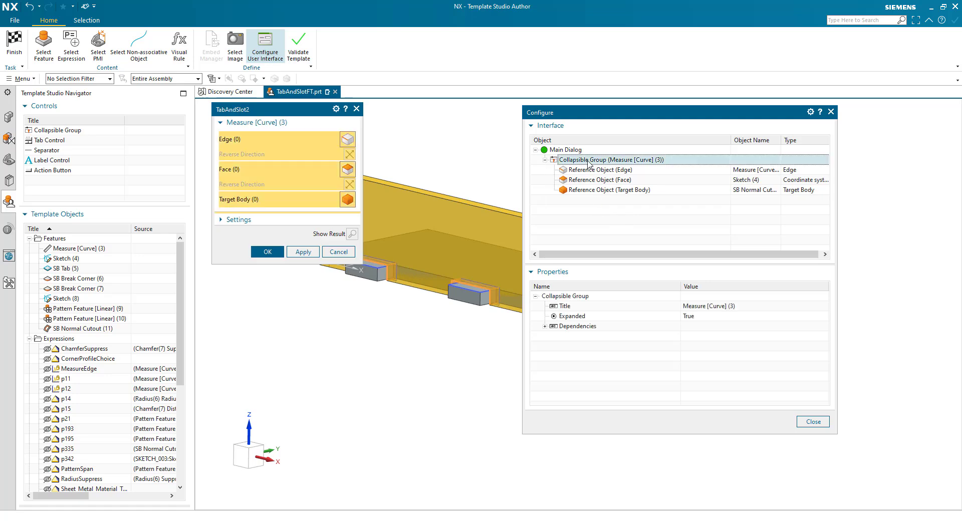
pyautogui.click(690, 306)
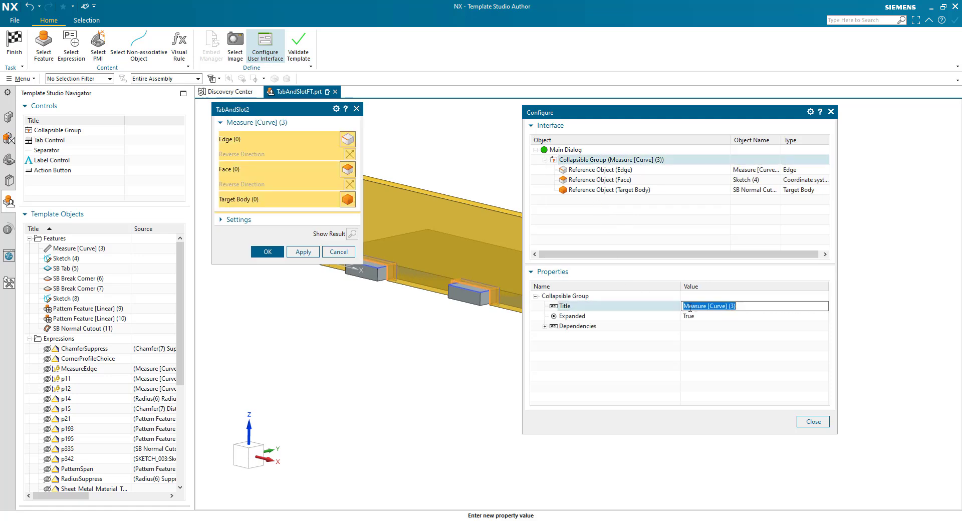
pyautogui.write('Base Features')
pyautogui.press('Return')
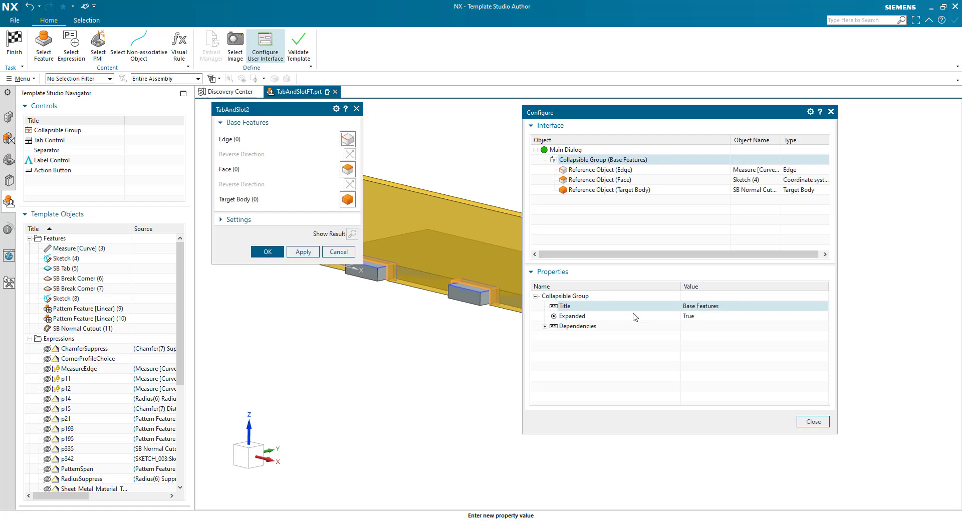
# - Title the edge selection input Select Tab Edge
pyautogui.click(575, 171)
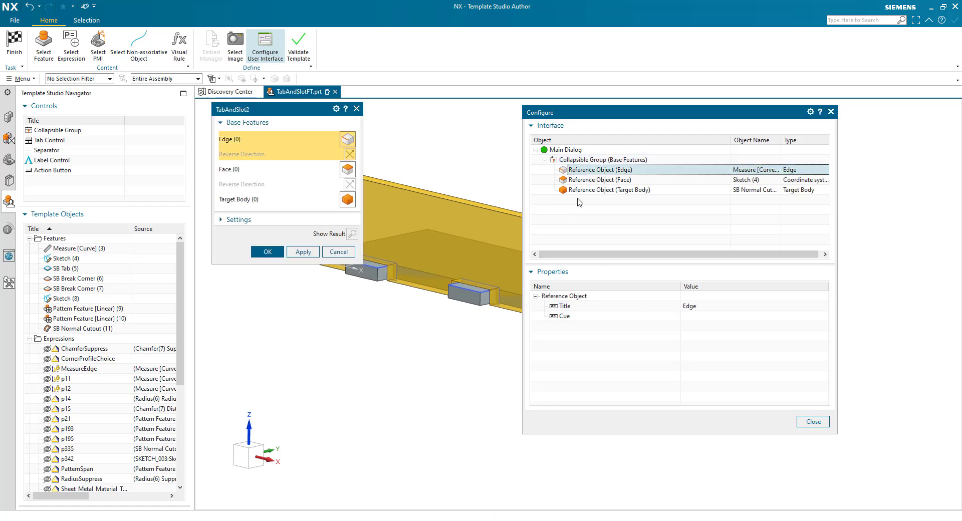
pyautogui.click(702, 306)
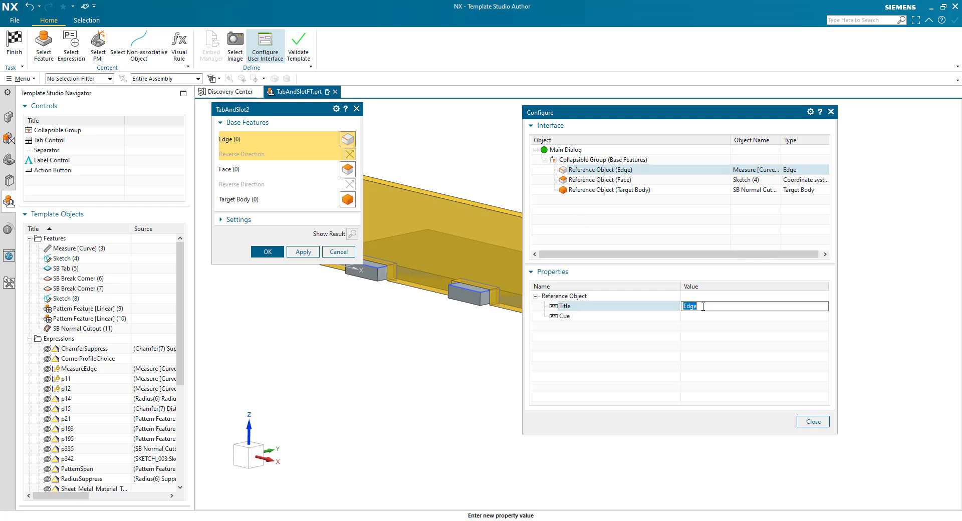
pyautogui.write('Select Tab')
pyautogui.press('Return')
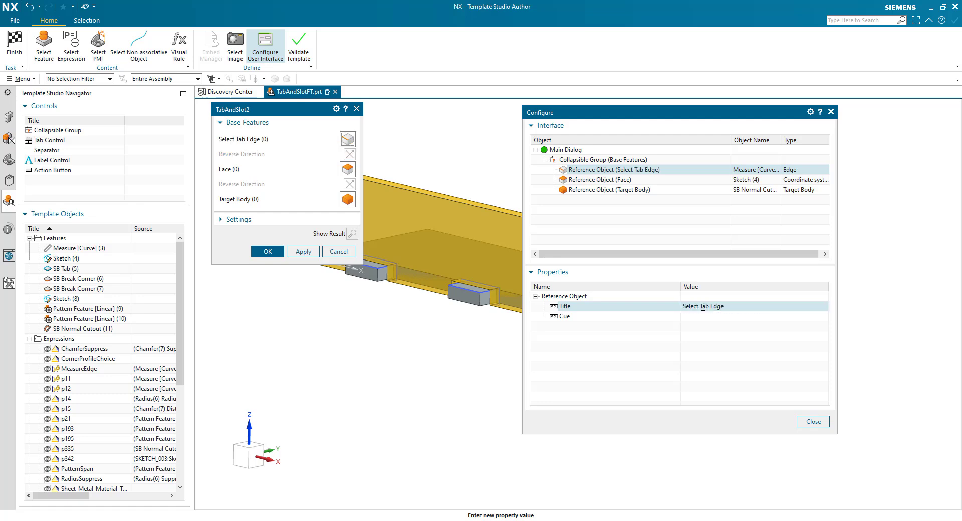
# - Title the face selection input Select Tab Face
pyautogui.click(620, 181)
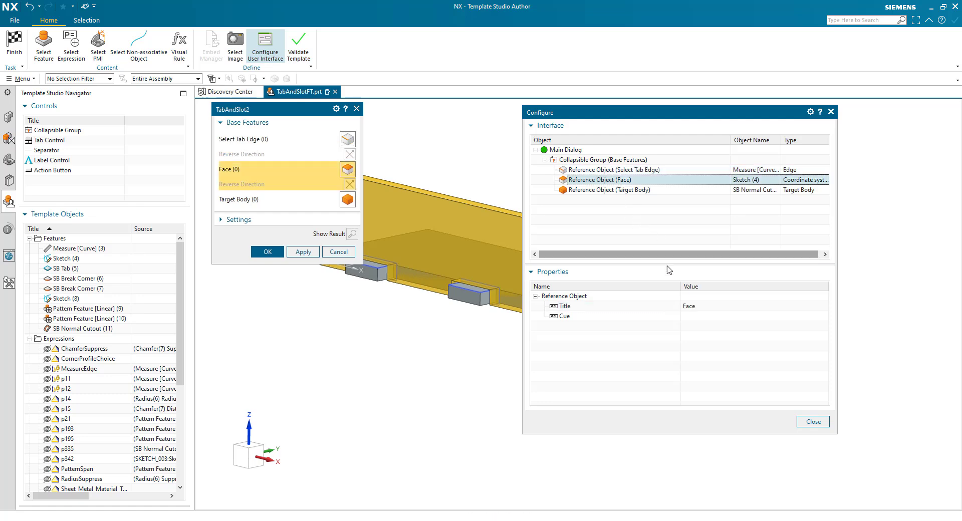
pyautogui.click(714, 307)
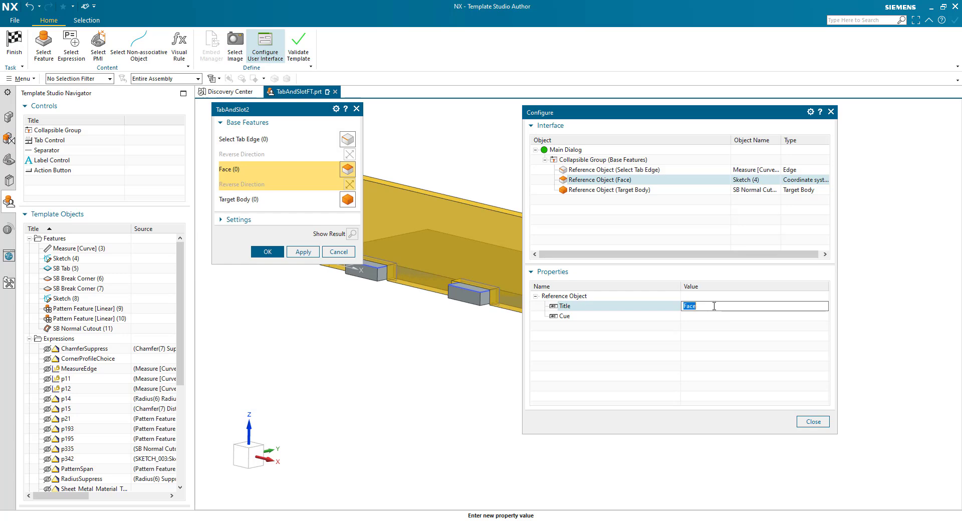
pyautogui.write('Select Tab Face')
pyautogui.press('Return')
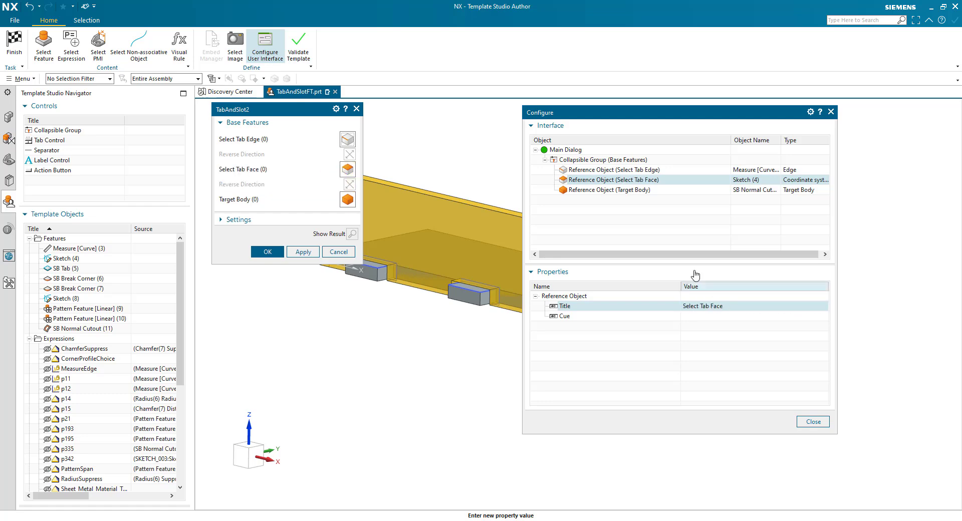
# - Title the target body selection input Select Slot Body
pyautogui.click(632, 190)
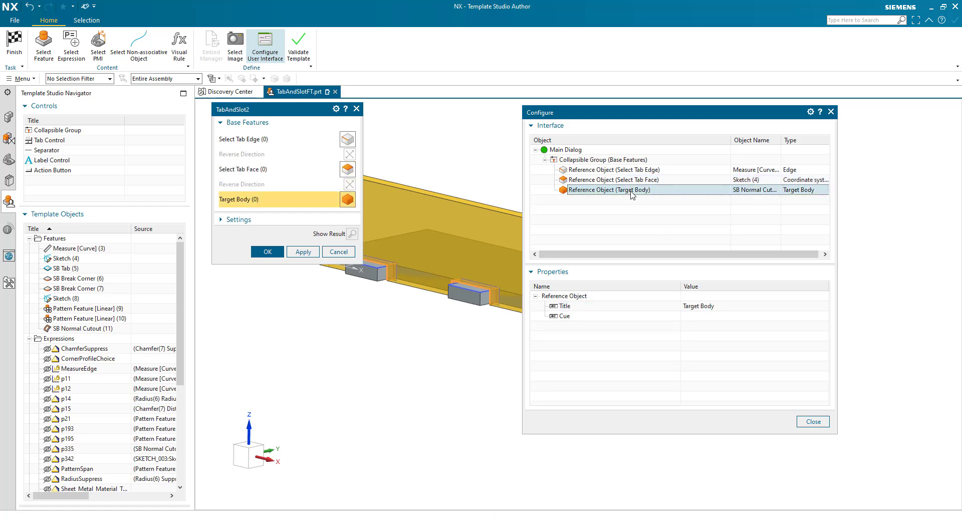
pyautogui.click(734, 308)
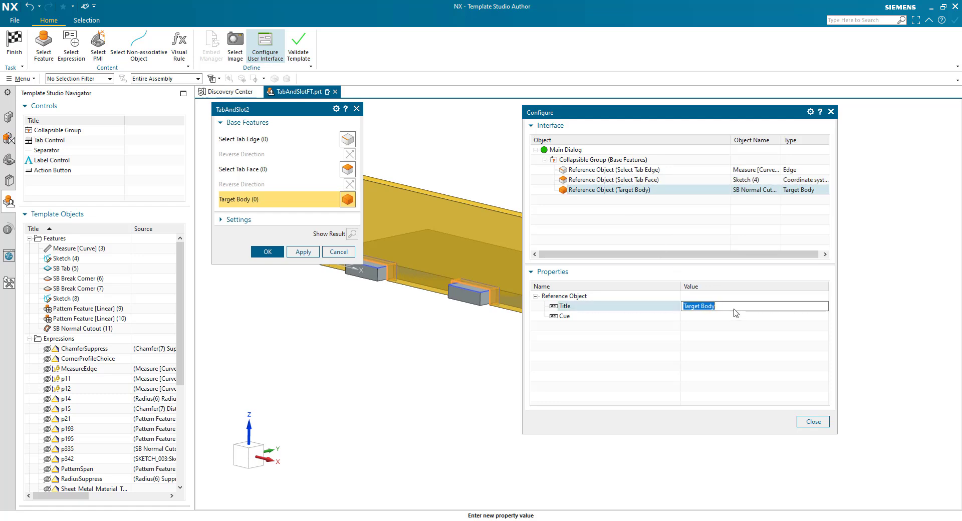
pyautogui.write('Select Slot Body')
pyautogui.press('Return')
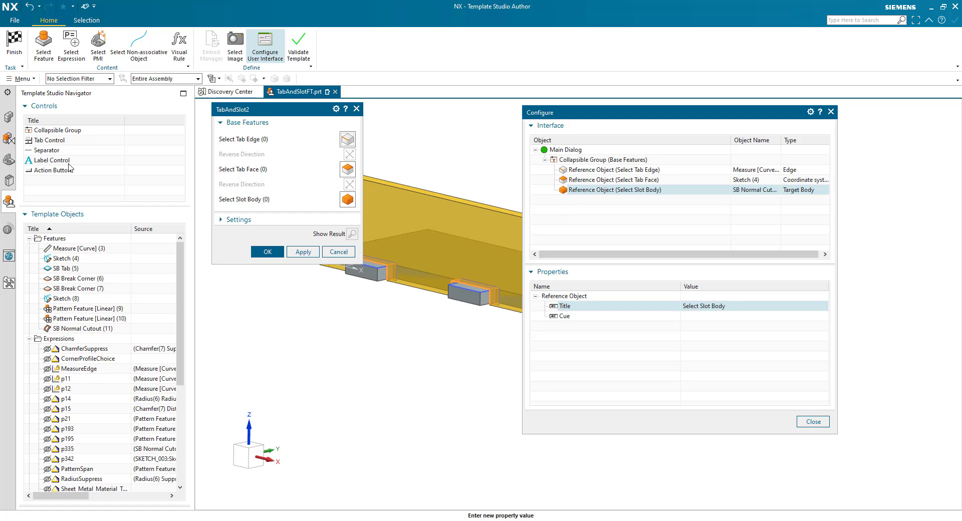
# - Add a new collapsible group at the Main Dialog's top level and title it Tab Parameters
pyautogui.rightClick(59, 132)
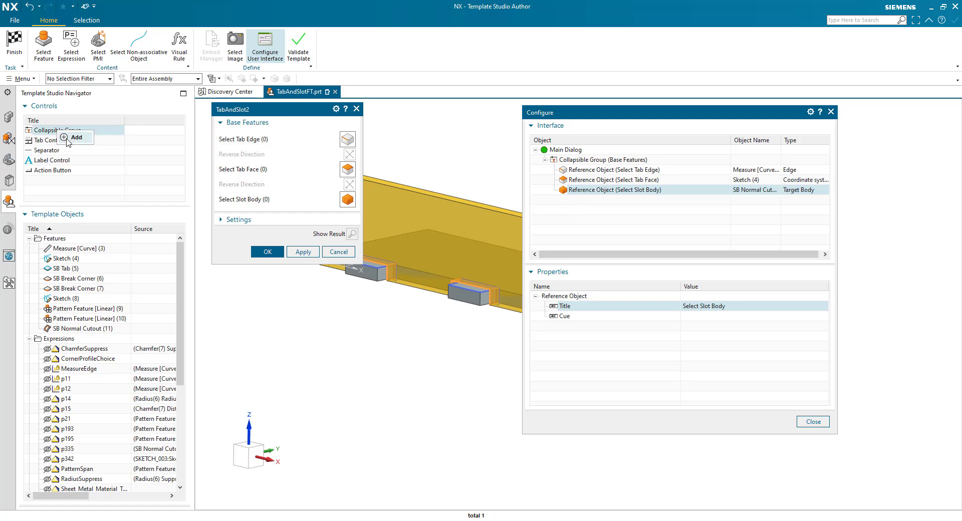
pyautogui.click(69, 139)
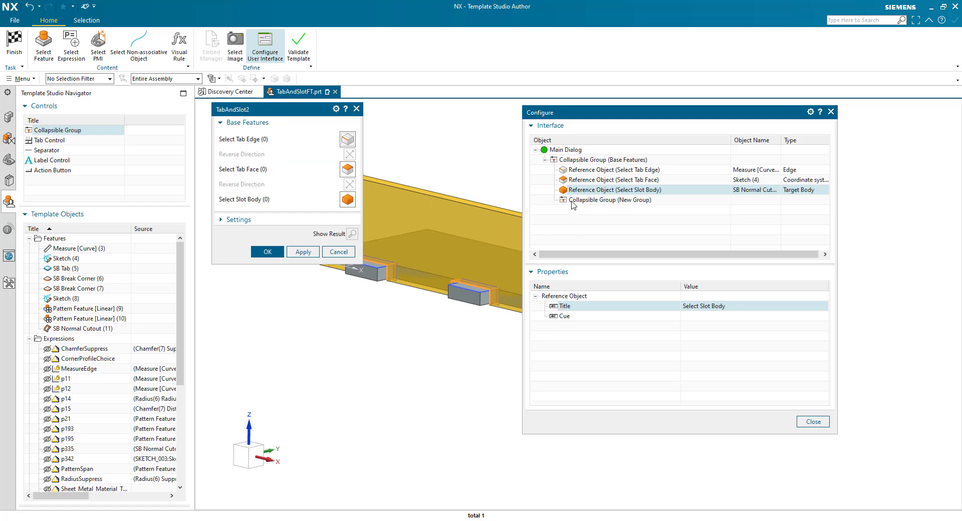
pyautogui.moveTo(573, 201); pyautogui.dragTo(549, 161)
pyautogui.moveTo(570, 200); pyautogui.dragTo(555, 152)
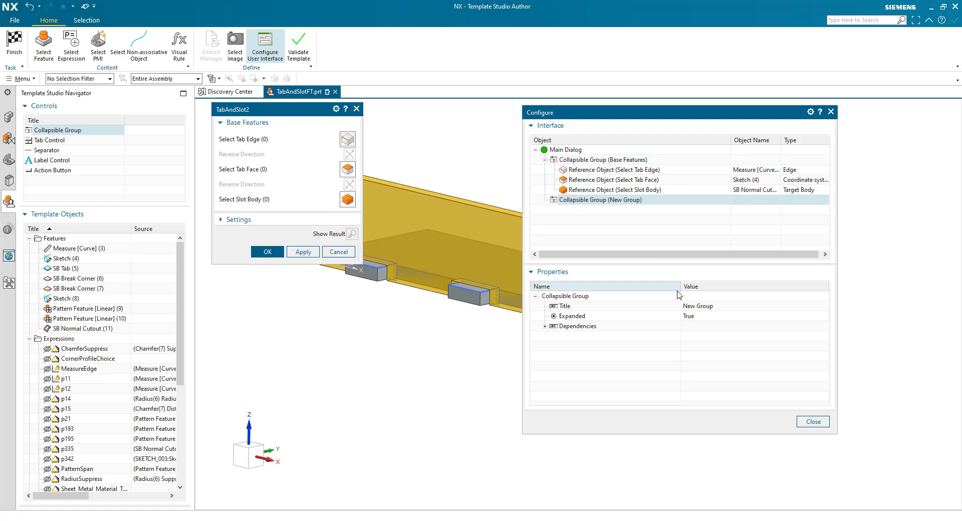
pyautogui.doubleClick(706, 311)
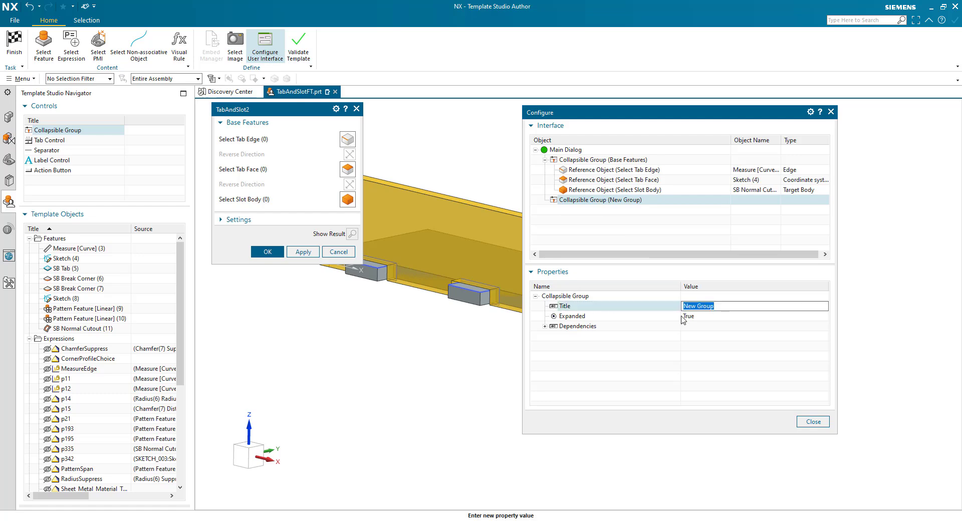
pyautogui.write('Tab Parameters')
pyautogui.press('Return')
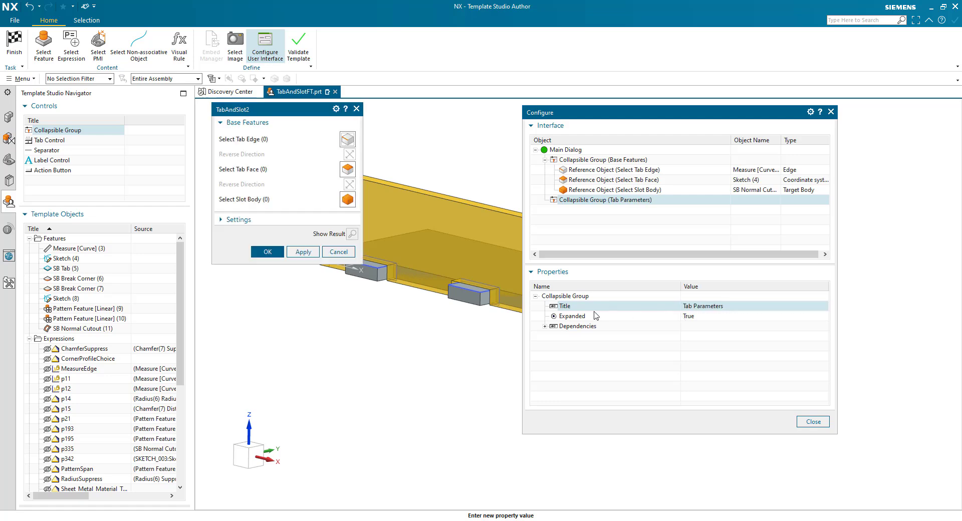
# - Drag the TabStart, TabEnd, TabWidth, TabDepth and TabQty expressions from Template Objects into Tab Parameters
pyautogui.scroll(-5, 90, 454)
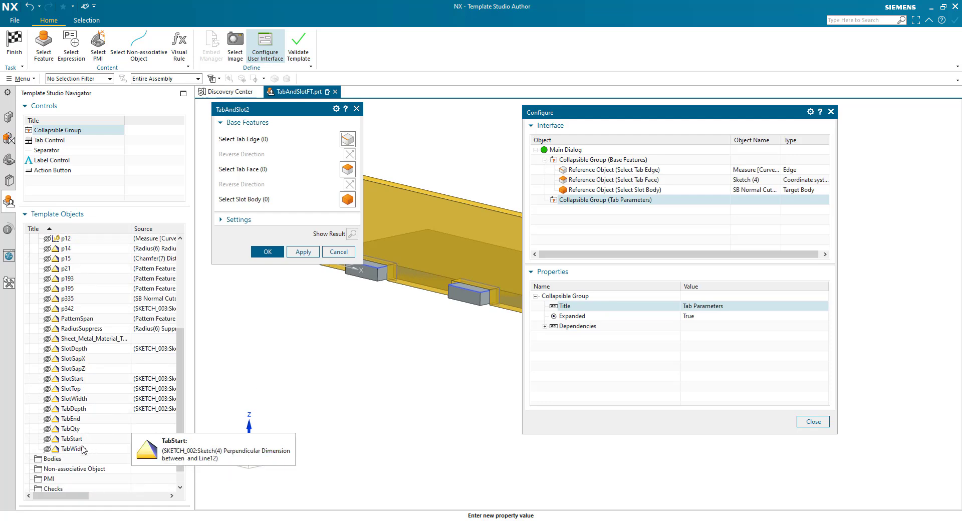
pyautogui.moveTo(76, 440); pyautogui.dragTo(601, 206)
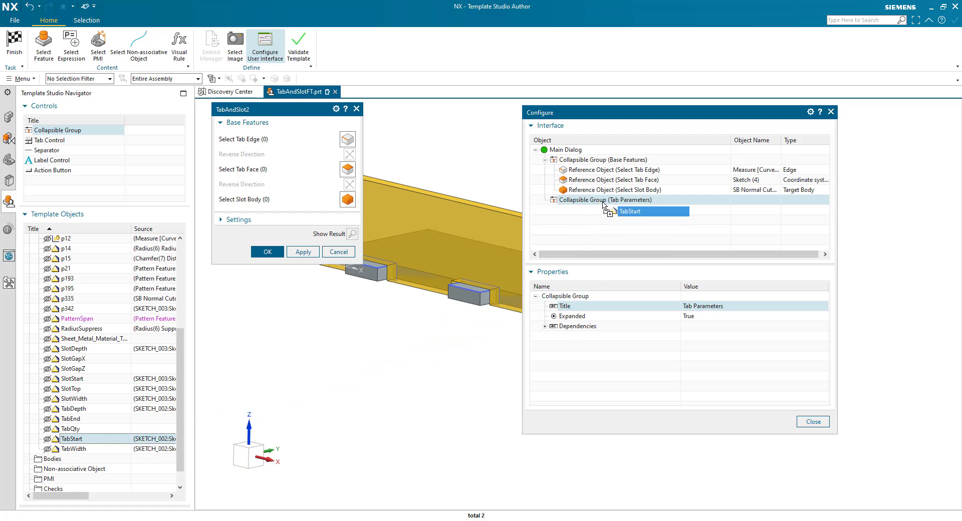
pyautogui.moveTo(603, 204); pyautogui.dragTo(603, 205)
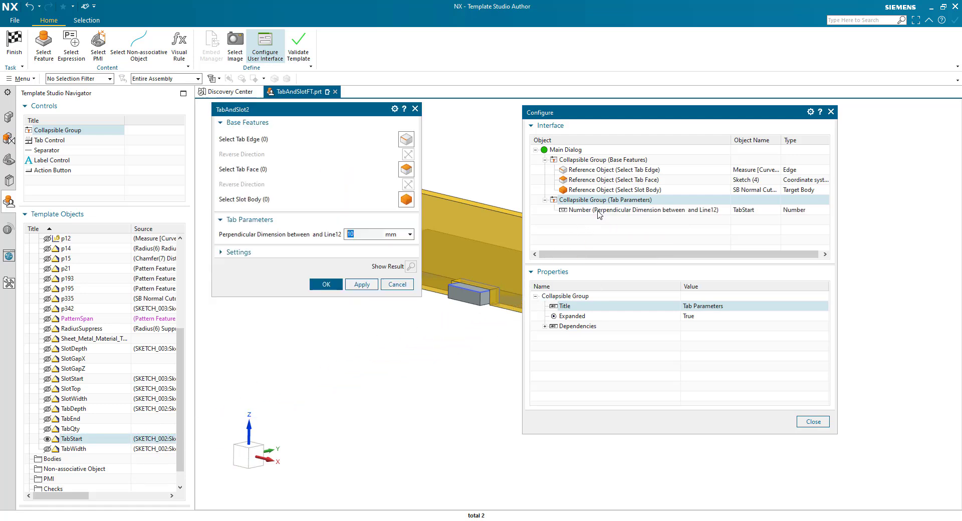
pyautogui.click(79, 421)
pyautogui.moveTo(79, 420); pyautogui.dragTo(595, 214)
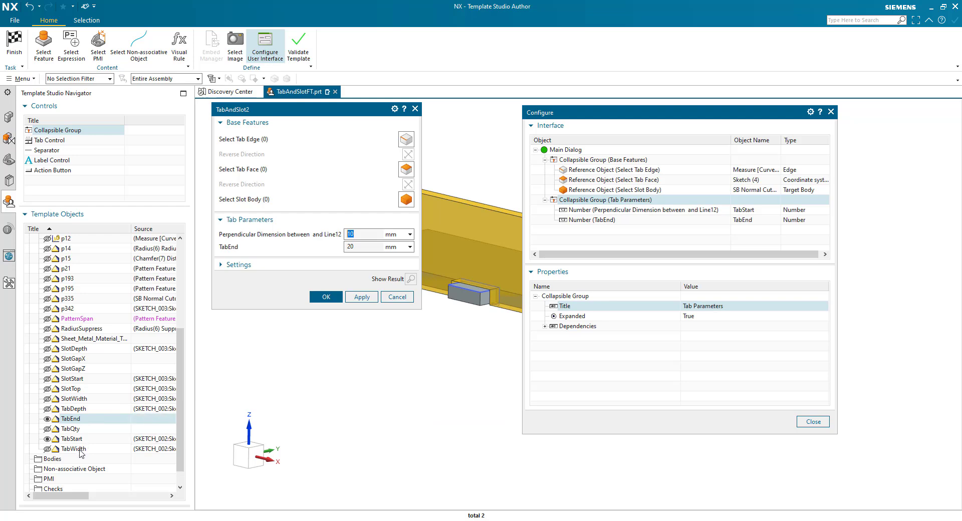
pyautogui.moveTo(80, 449); pyautogui.dragTo(576, 227)
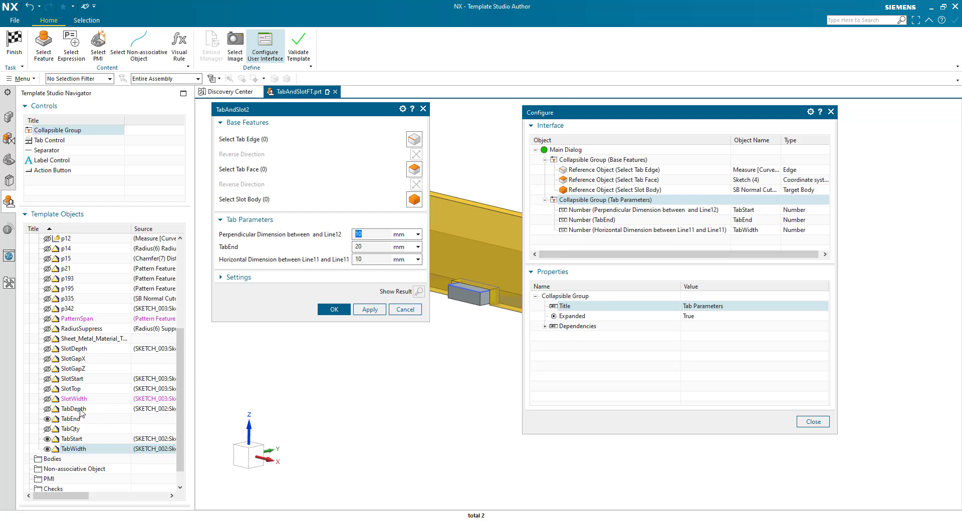
pyautogui.moveTo(79, 411); pyautogui.dragTo(571, 238)
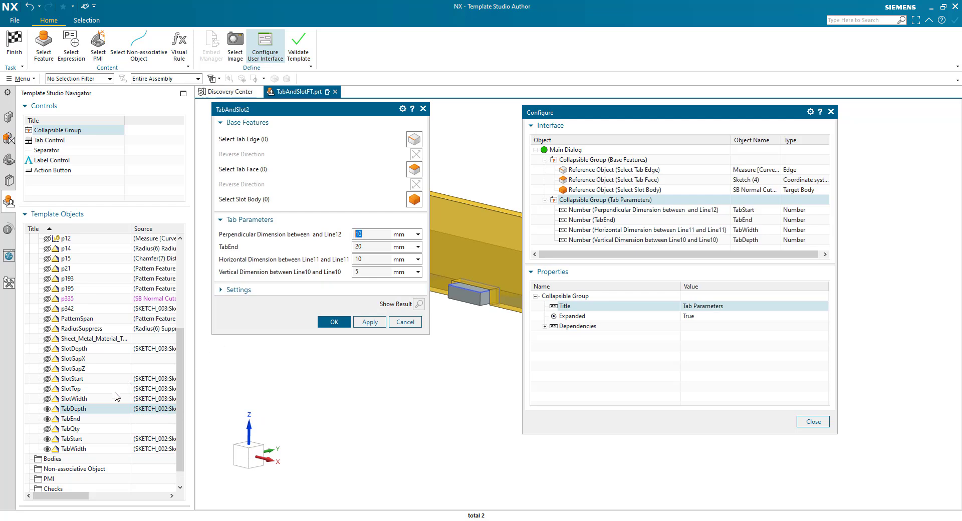
pyautogui.moveTo(80, 429); pyautogui.dragTo(579, 244)
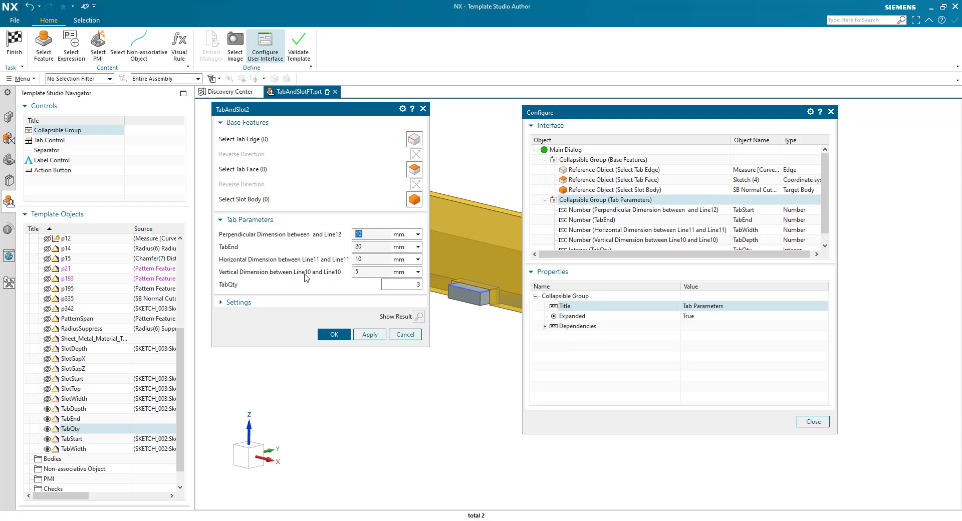
# - Title the TabStart, TabEnd and TabWidth inputs Distance of First Tab, Distance of Last Tab and Width
pyautogui.click(599, 213)
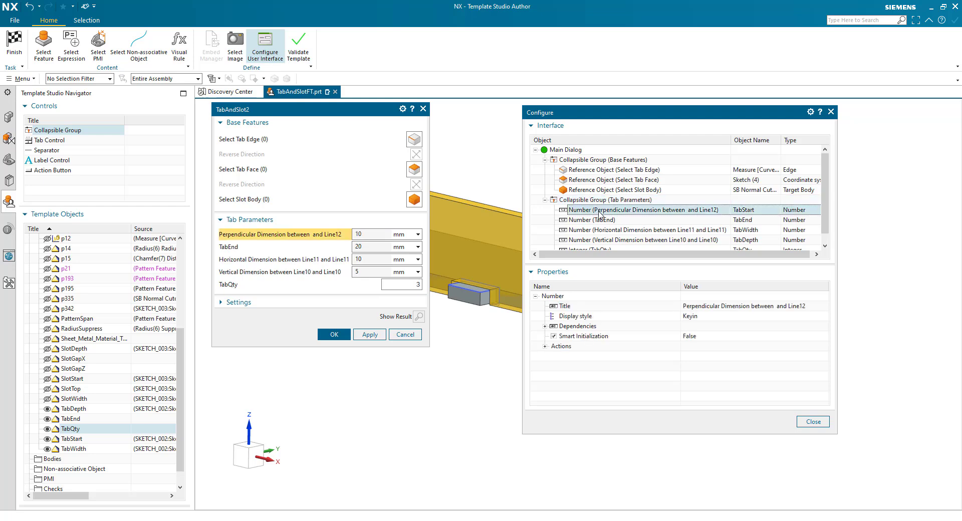
pyautogui.click(732, 307)
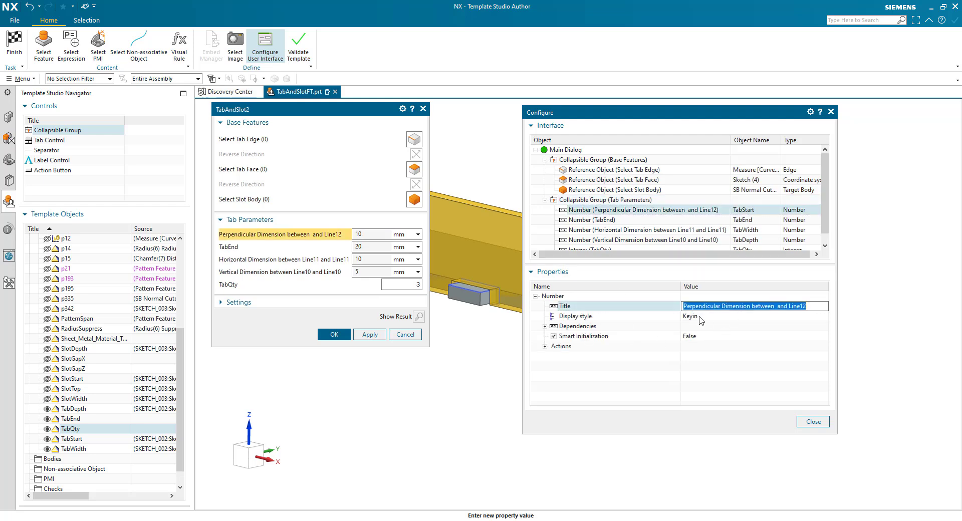
pyautogui.write('Distance of First Tab')
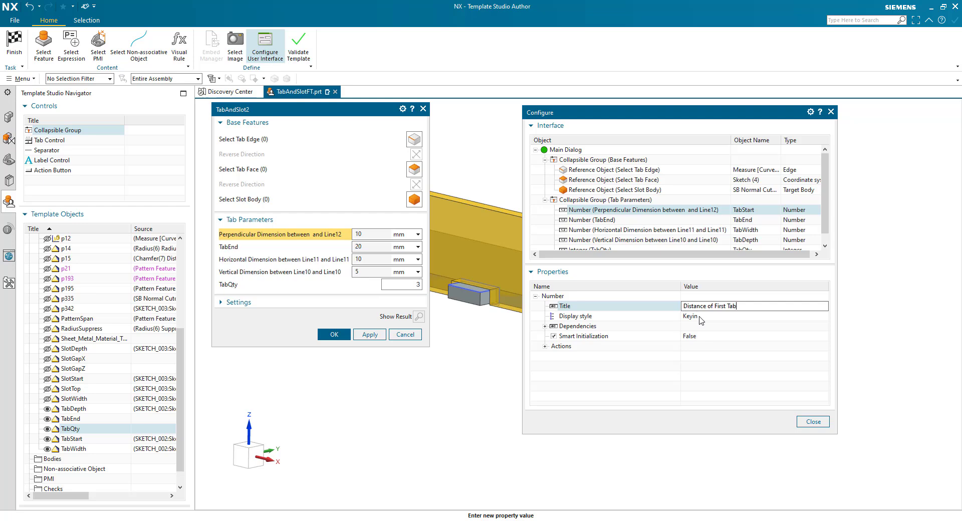
pyautogui.press('Return')
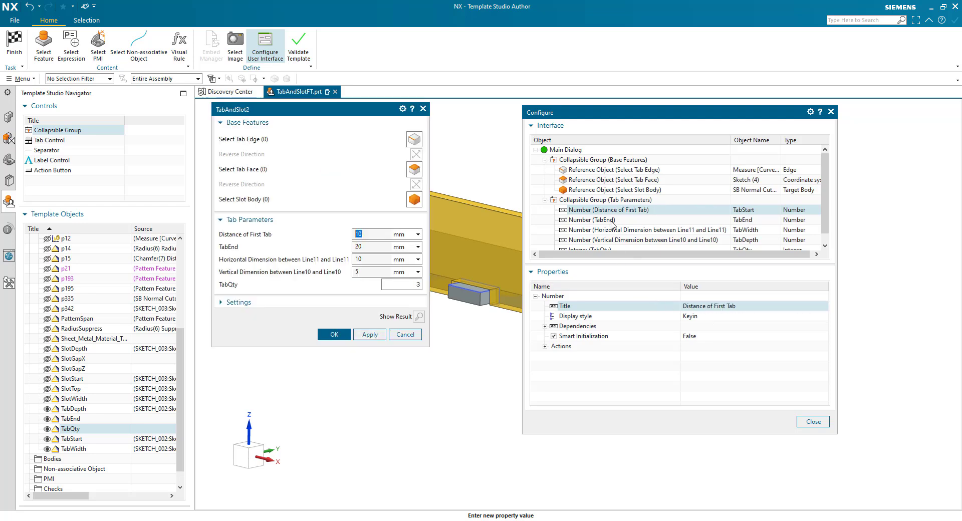
pyautogui.click(611, 220)
pyautogui.click(695, 306)
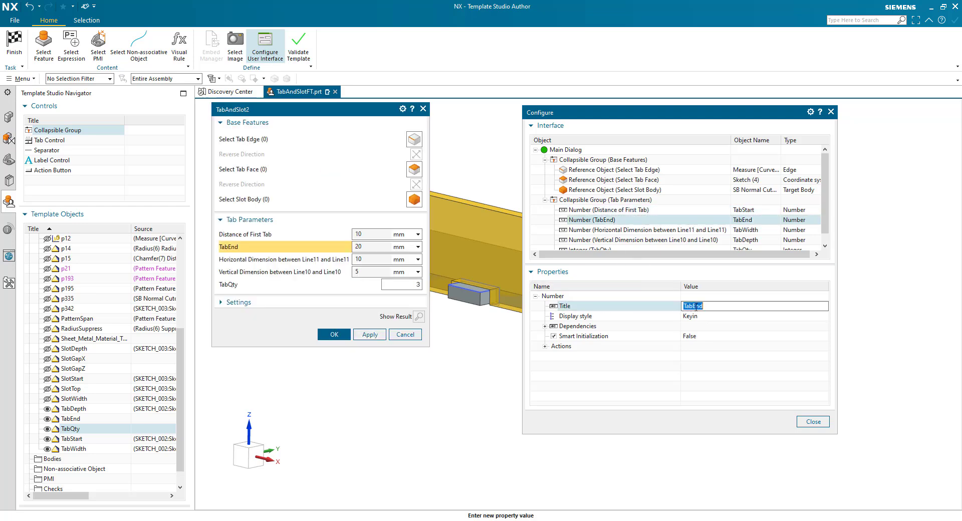
pyautogui.write('Distance of Last Tab')
pyautogui.press('Return')
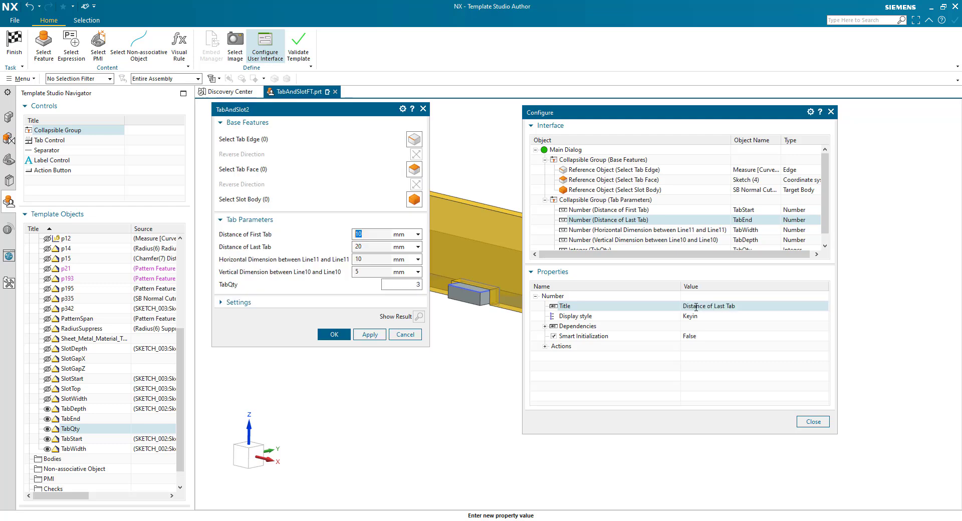
pyautogui.click(580, 231)
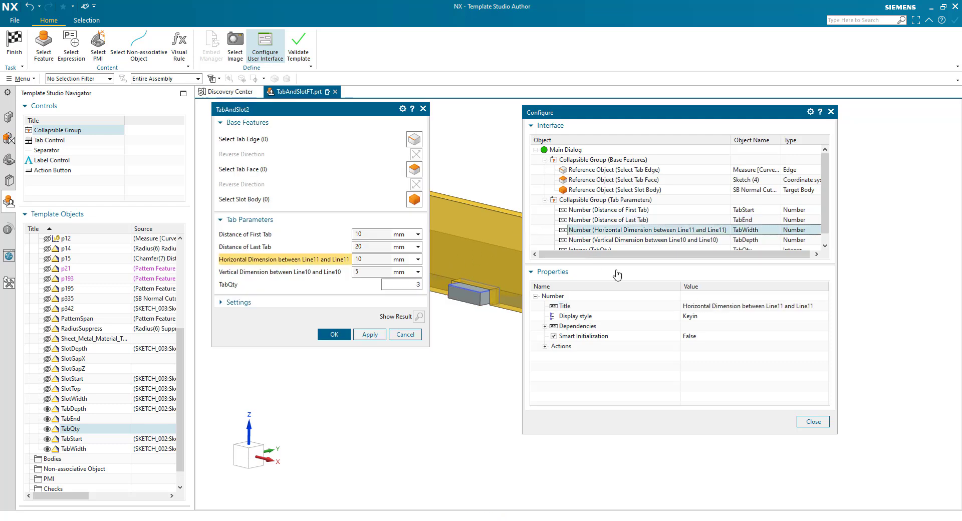
pyautogui.click(686, 307)
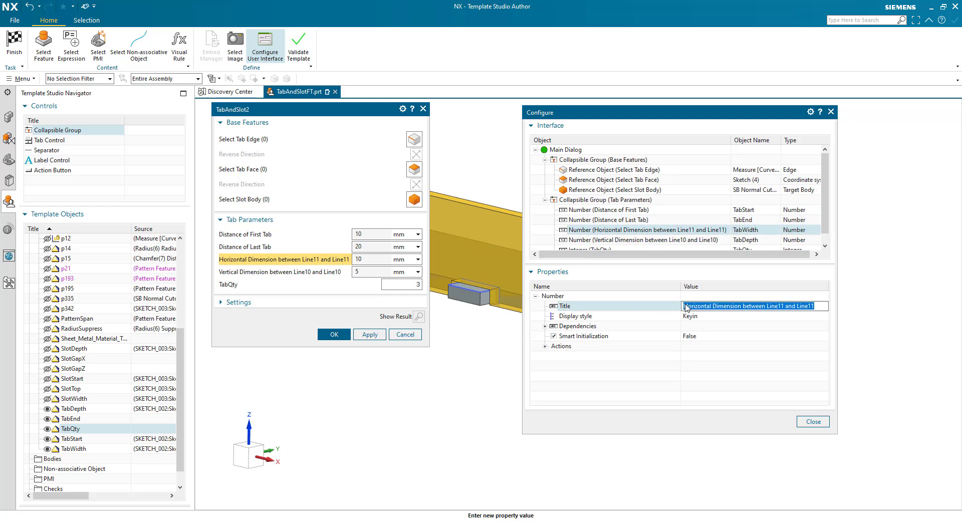
pyautogui.write('Width')
pyautogui.press('Return')
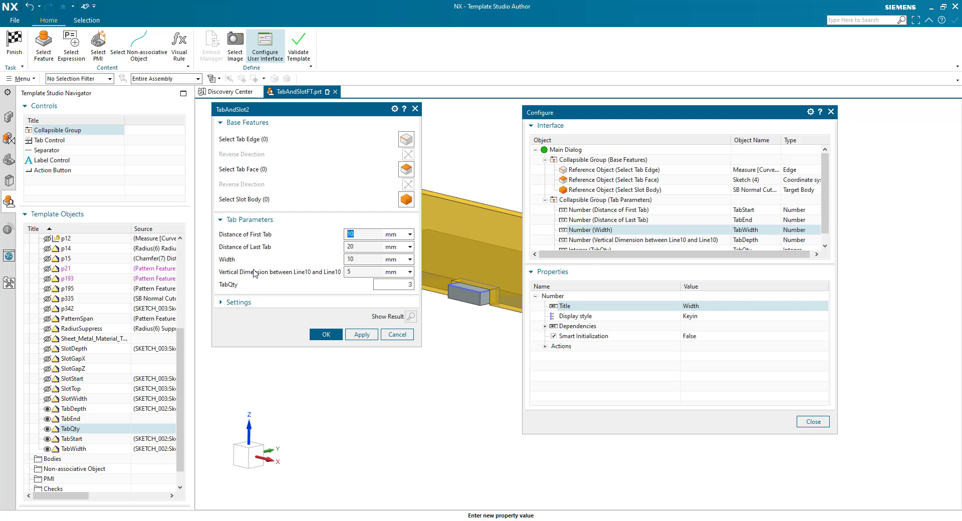
# - Retitle the tab depth input Depth and the TabQty input Number of Tabs
pyautogui.click(582, 240)
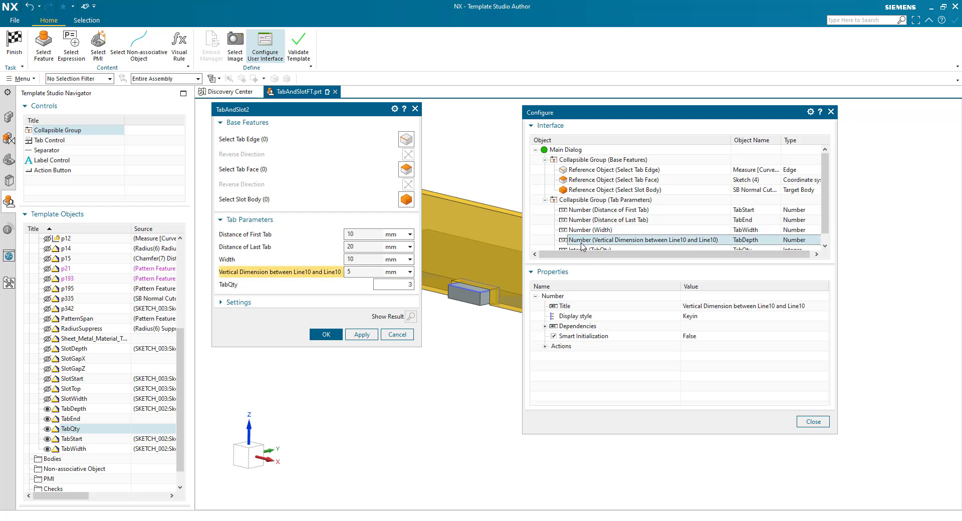
pyautogui.click(711, 306)
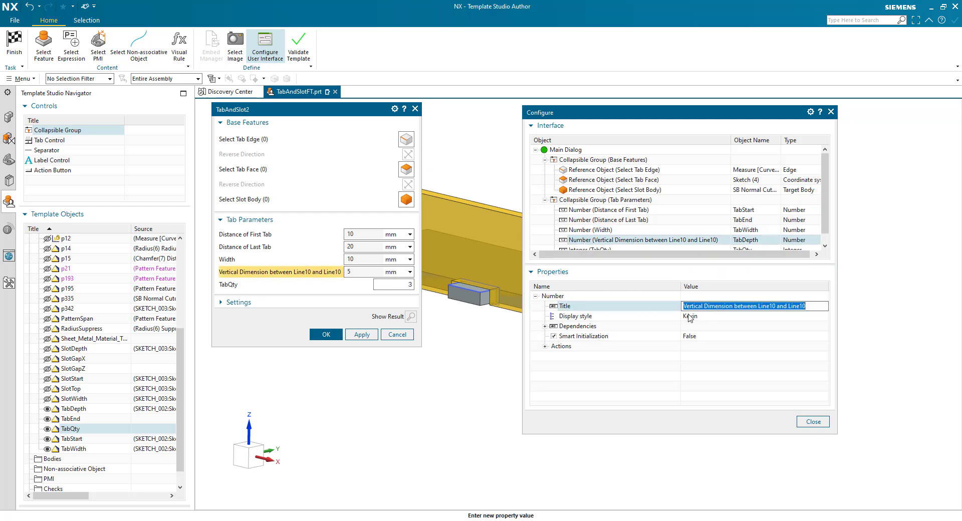
pyautogui.write('Dpeth')
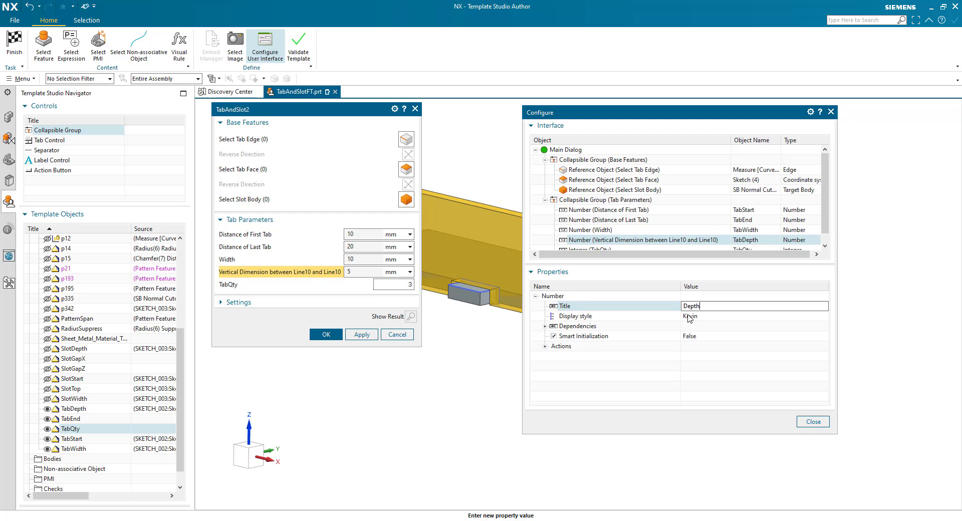
pyautogui.press('Return')
pyautogui.scroll(-1, 568, 237)
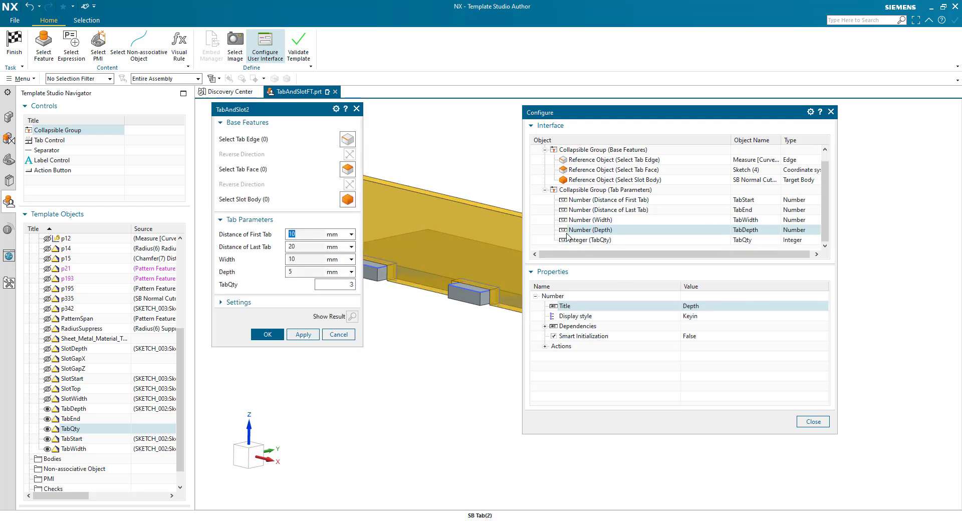
pyautogui.click(575, 240)
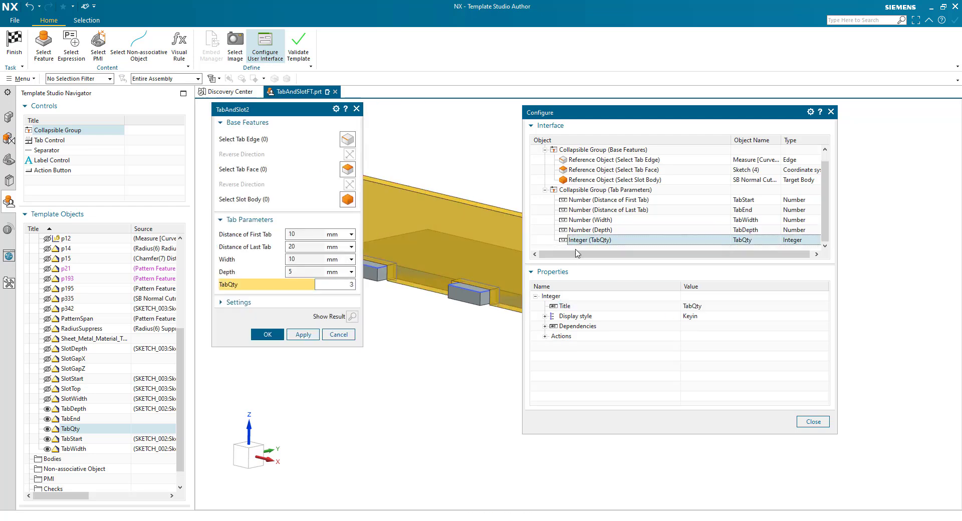
pyautogui.click(716, 308)
pyautogui.write('Number of')
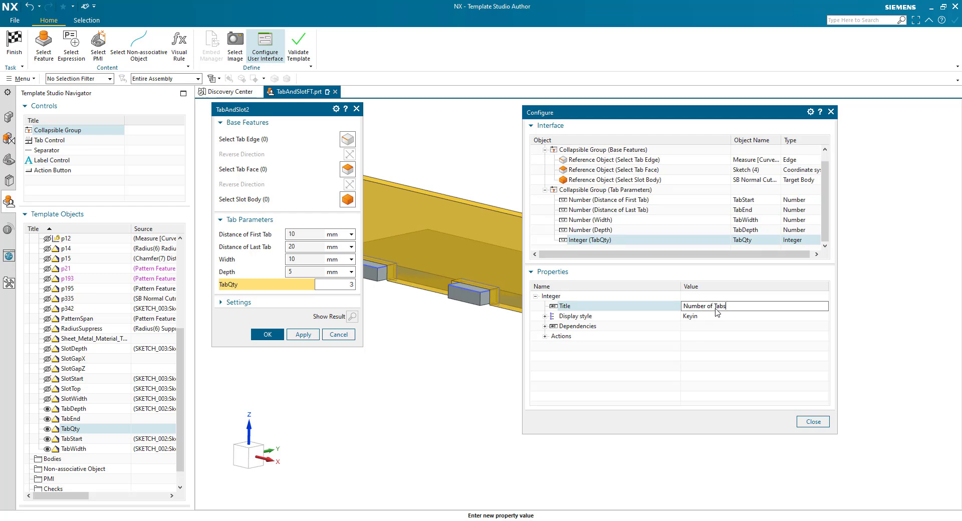
pyautogui.write(' Tabs')
pyautogui.press('Return')
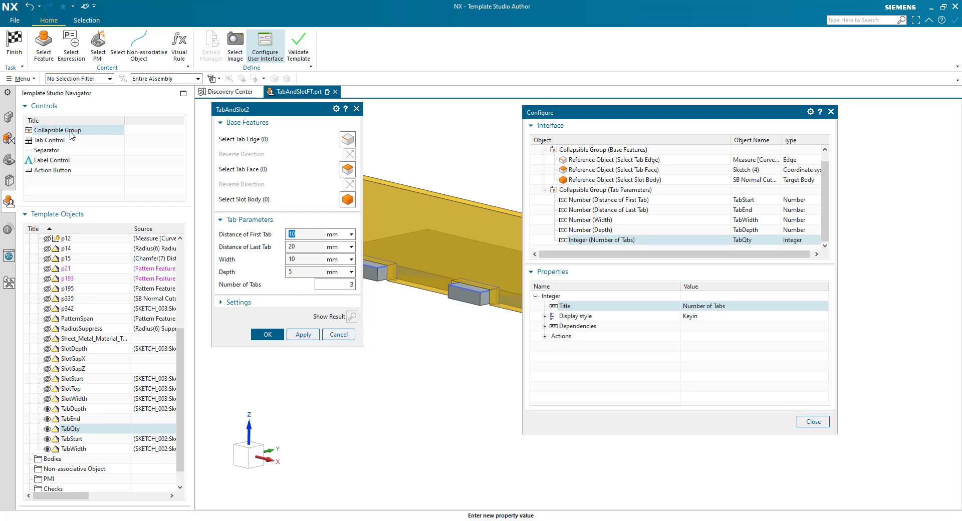
# - Insert a collapsible group below Number of Tabs and title it Corner Profile
pyautogui.moveTo(71, 134); pyautogui.dragTo(574, 244)
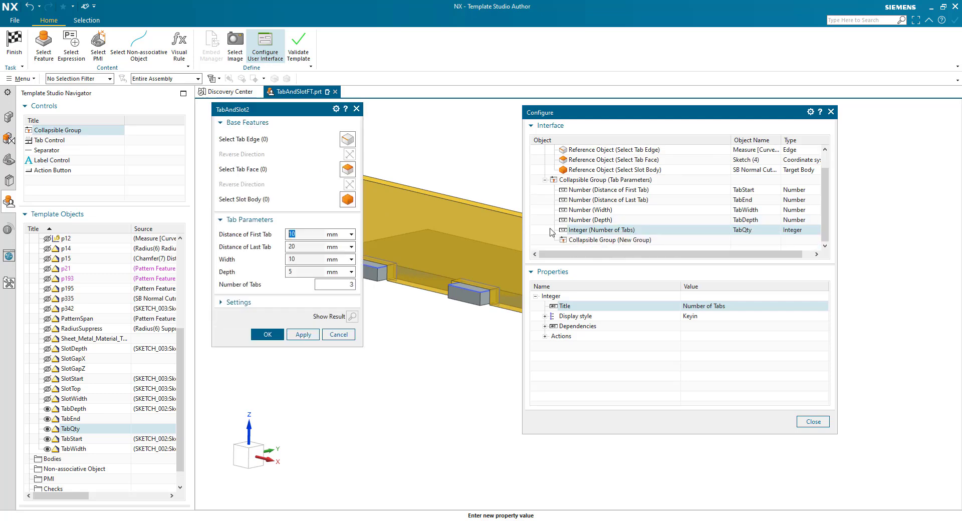
pyautogui.click(585, 240)
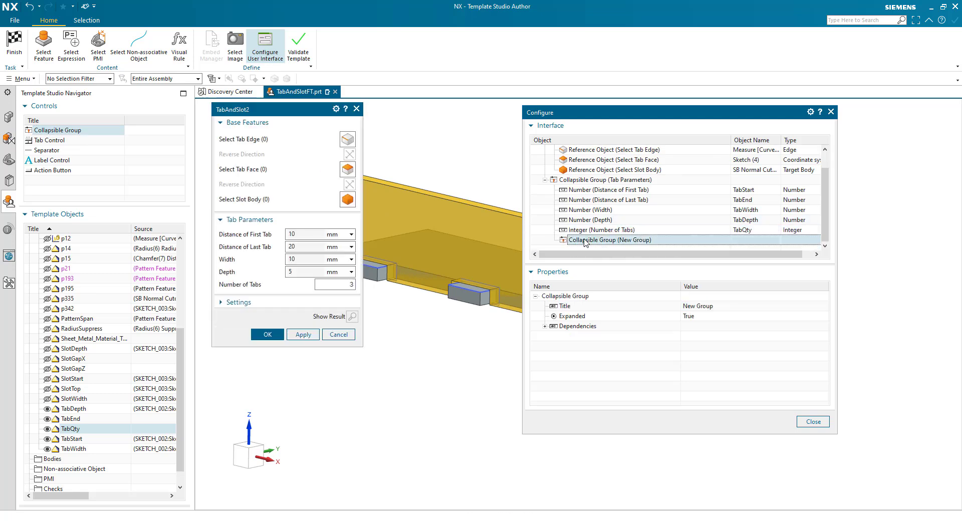
pyautogui.click(699, 310)
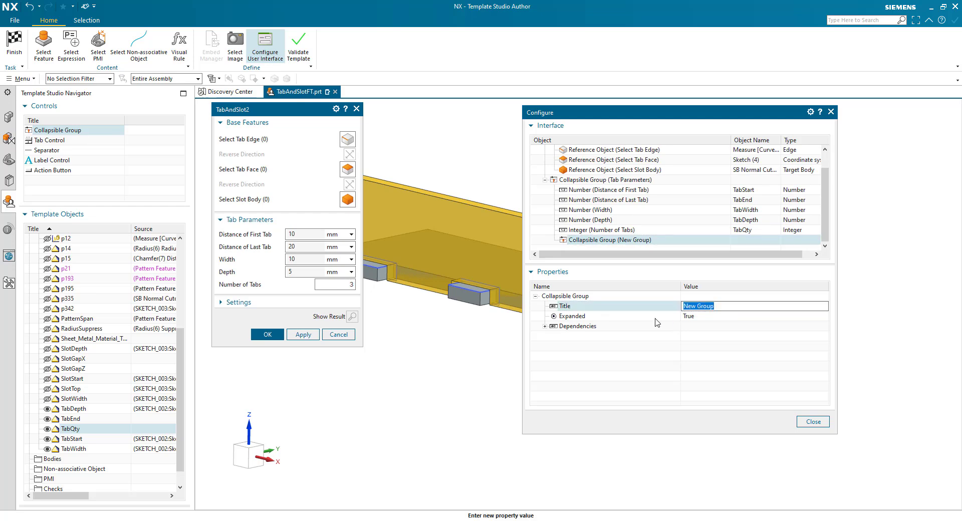
pyautogui.write('Corner Profile')
pyautogui.press('Return')
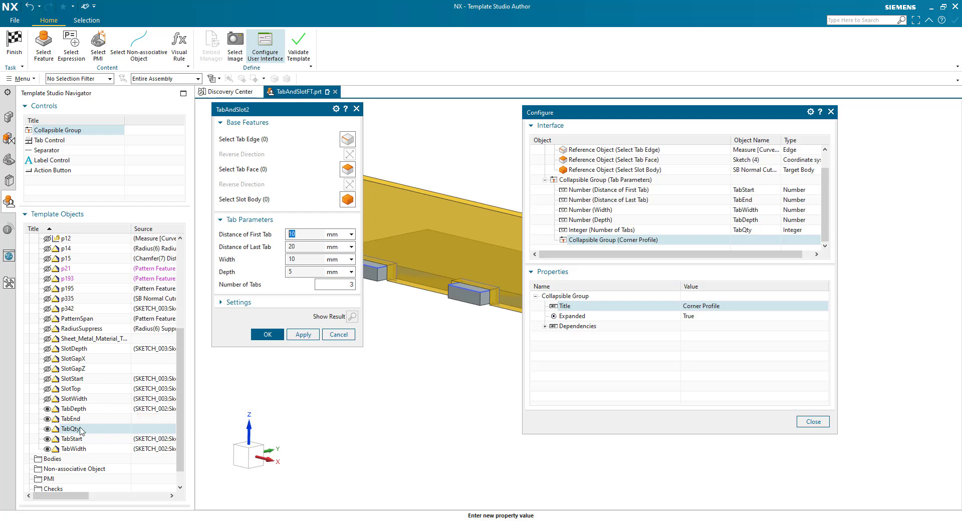
# - Move CornerProfileChoice into Corner Profile and change its display style from Keyin to List of Choices
pyautogui.scroll(3, 86, 369)
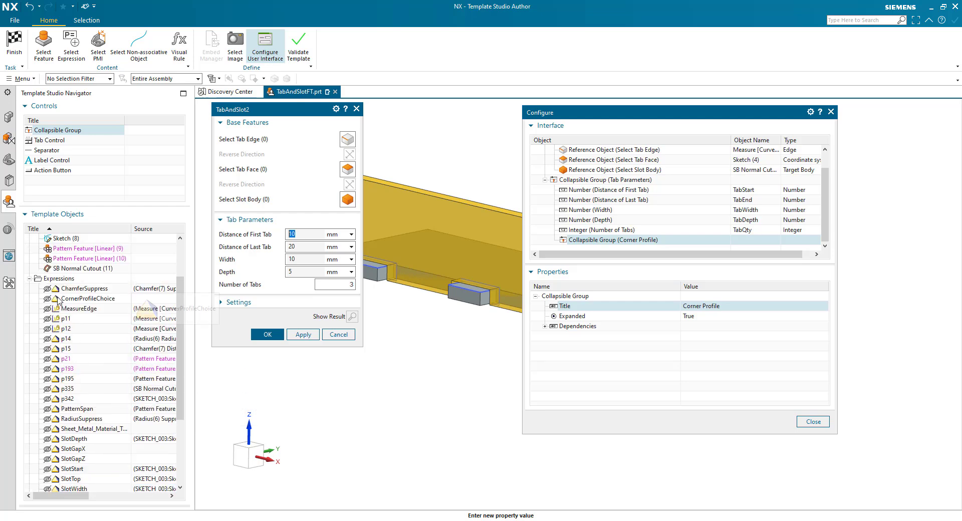
pyautogui.moveTo(57, 299); pyautogui.dragTo(569, 243)
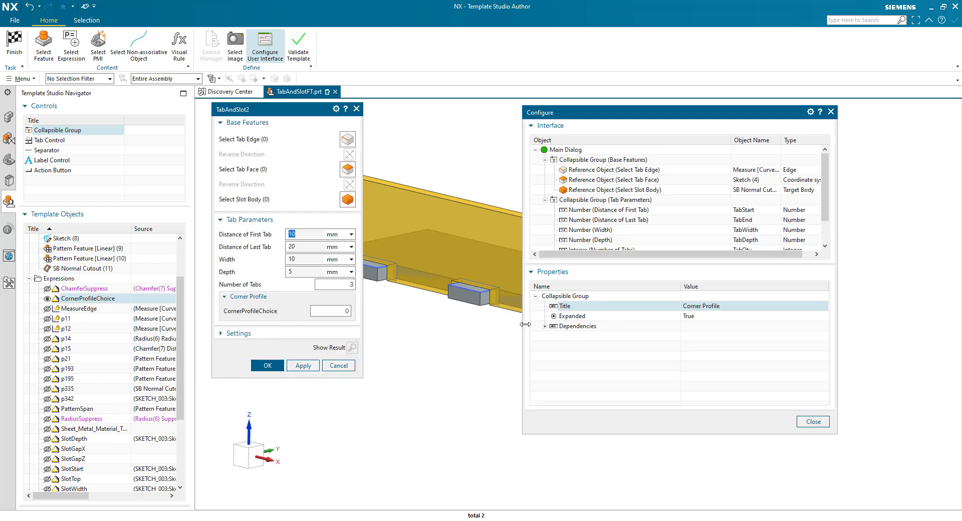
pyautogui.click(686, 316)
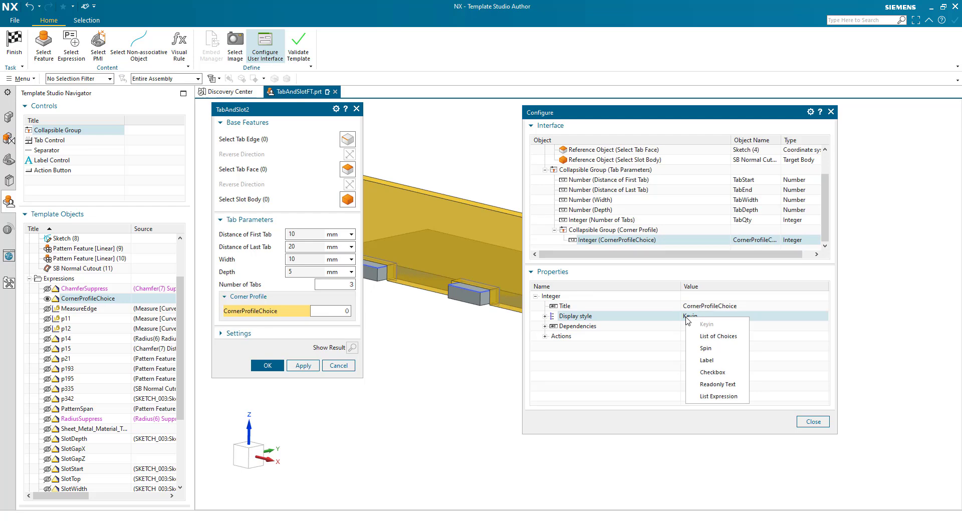
pyautogui.click(703, 336)
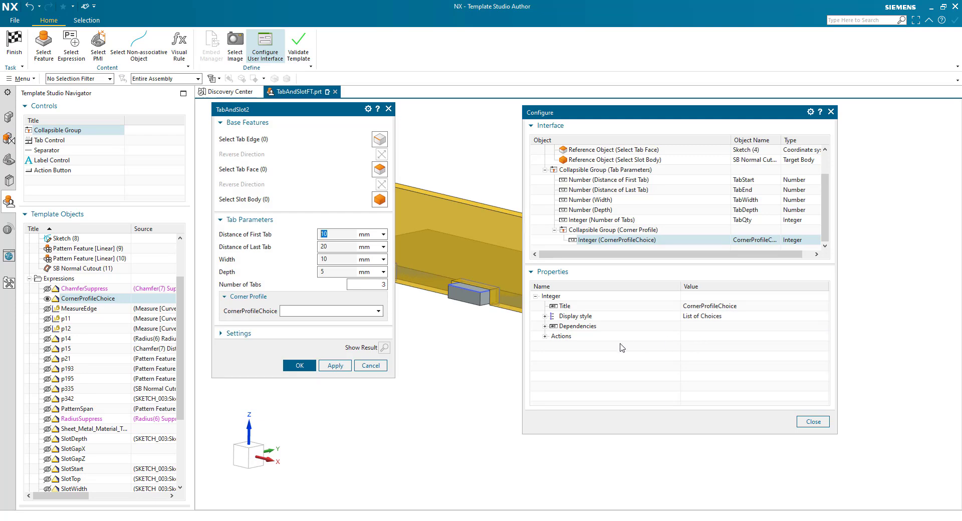
# - Enter None, Radius and Chamfer as the CornerProfileChoice list entries
pyautogui.click(545, 316)
pyautogui.doubleClick(690, 330)
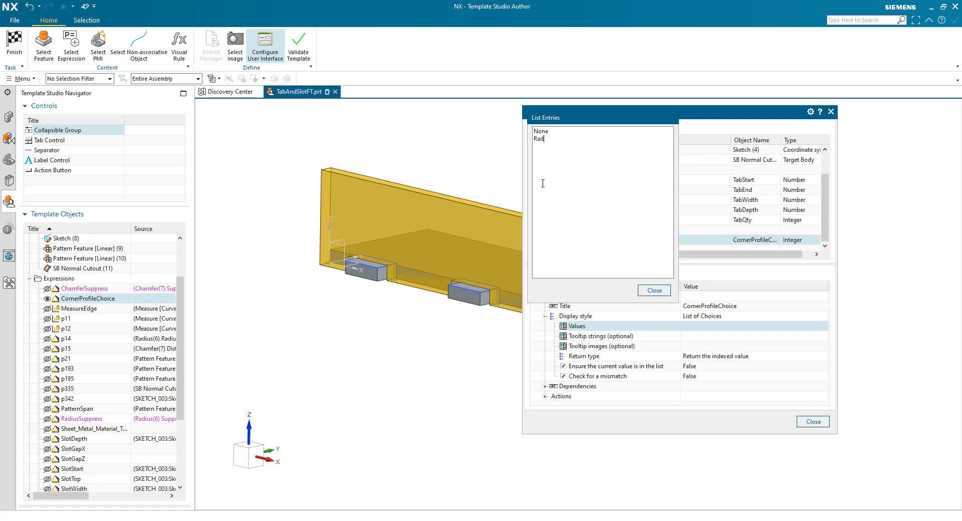
pyautogui.write('Radius Chamfer')
pyautogui.click(646, 291)
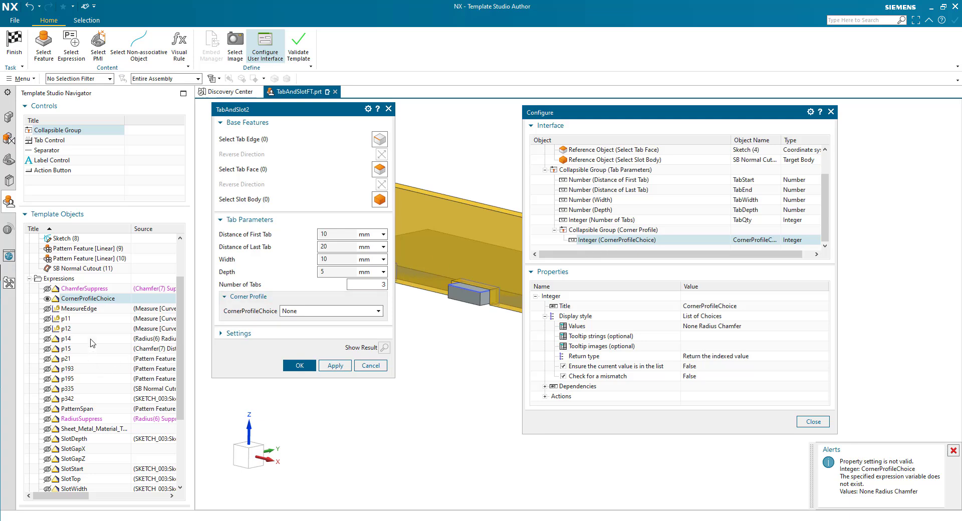
# - Add expressions p14 and p15 to Corner Profile as the Radius and Distance inputs
pyautogui.scroll(-3, 85, 358)
pyautogui.moveTo(72, 251); pyautogui.dragTo(607, 243)
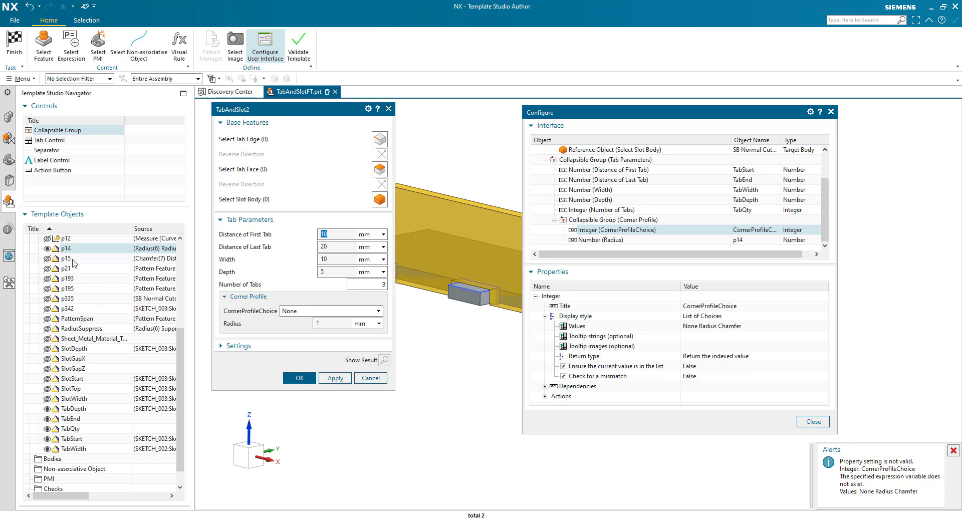
pyautogui.moveTo(65, 259); pyautogui.dragTo(585, 249)
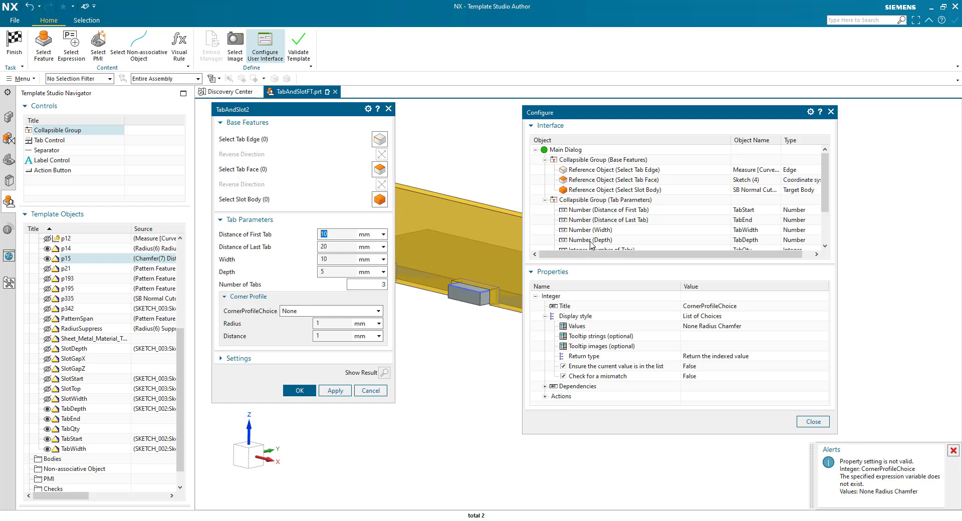
pyautogui.scroll(-1, 589, 247)
pyautogui.scroll(-1, 590, 244)
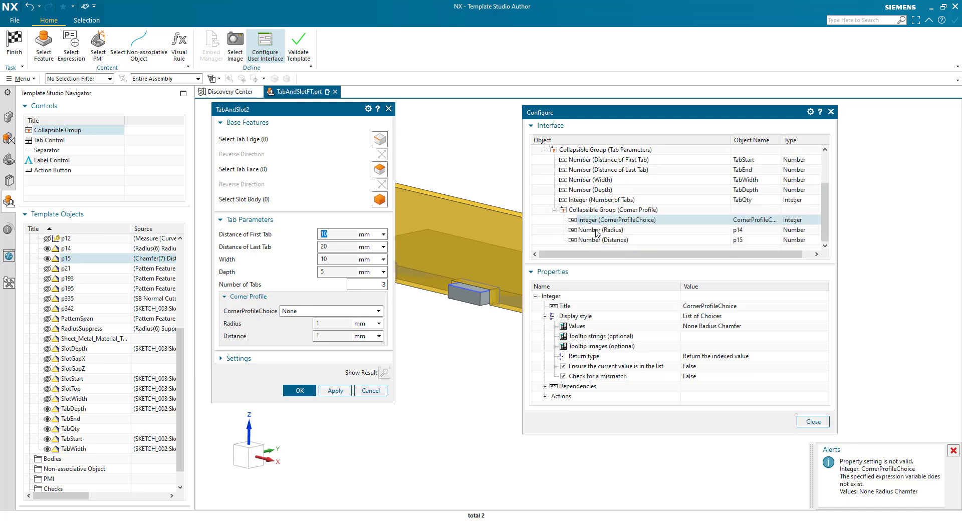
# - Enable a visibility dependency on the Radius input, controlled by CornerProfileChoice
pyautogui.click(596, 230)
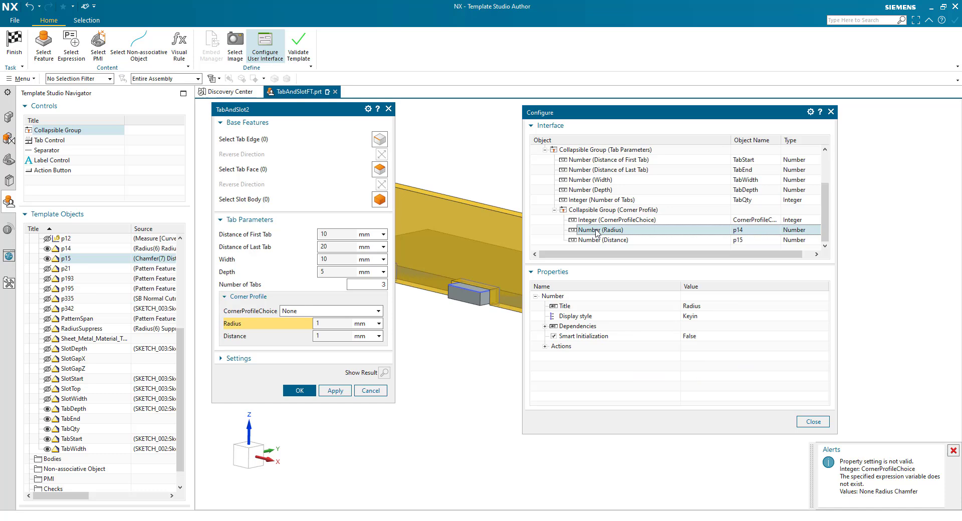
pyautogui.click(545, 327)
pyautogui.click(554, 336)
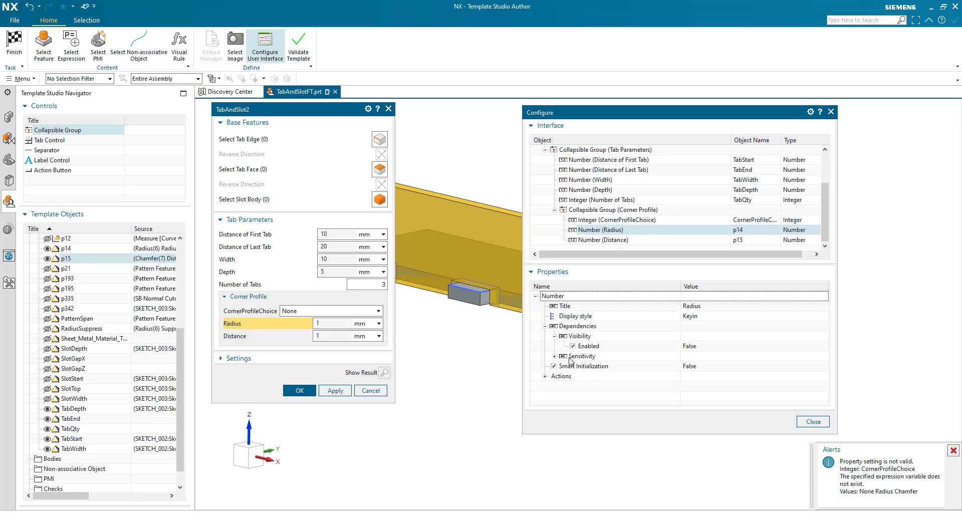
pyautogui.click(584, 346)
pyautogui.click(710, 349)
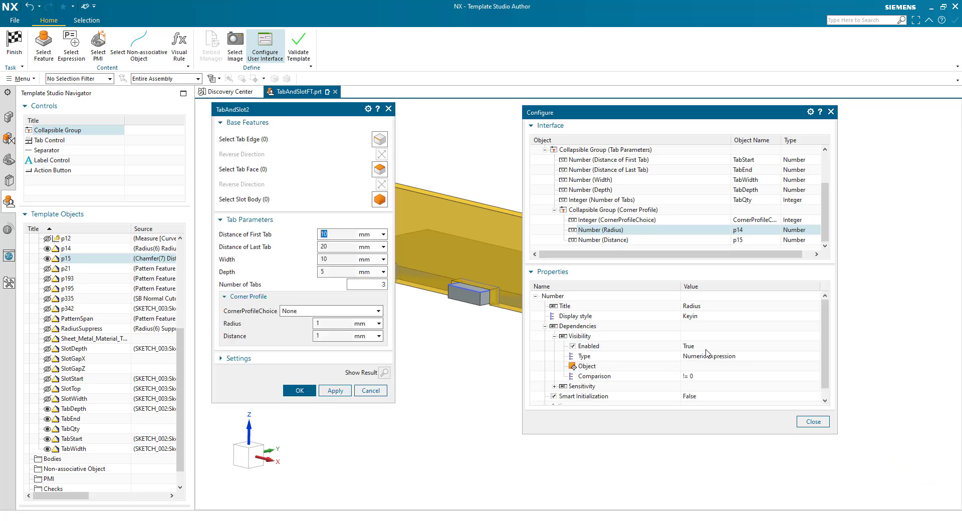
pyautogui.scroll(-1, 686, 370)
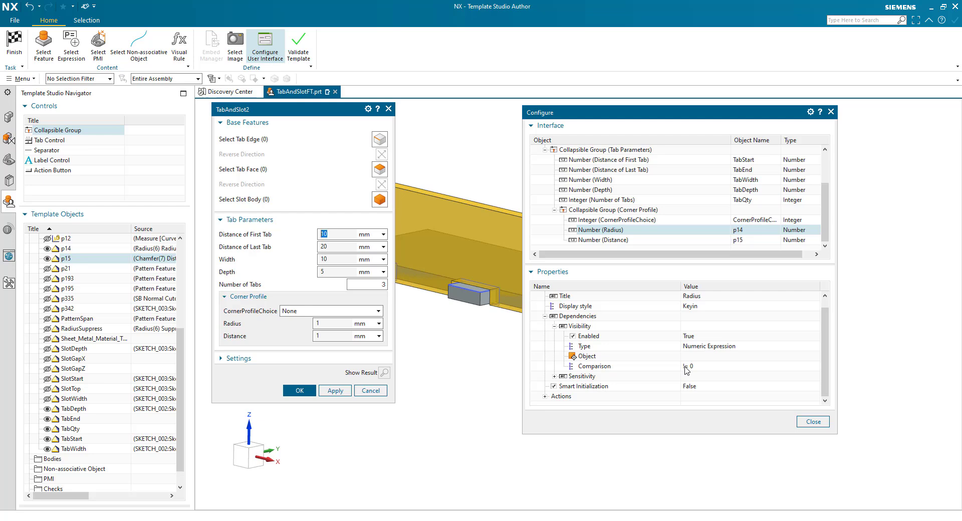
pyautogui.click(694, 359)
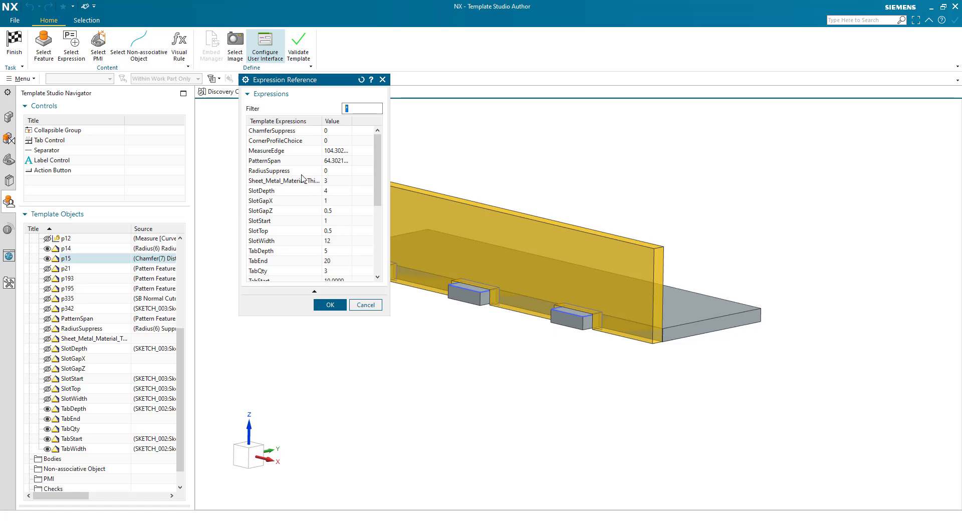
pyautogui.click(284, 141)
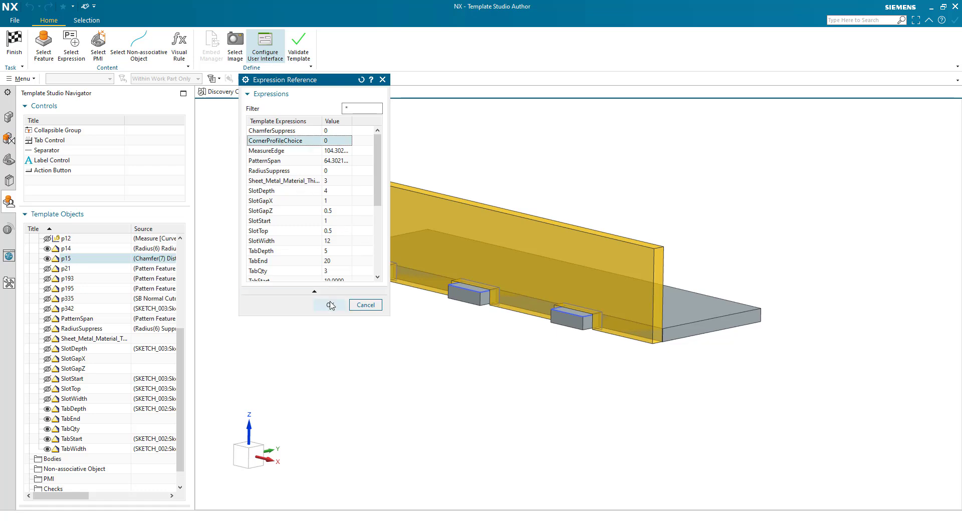
pyautogui.click(330, 303)
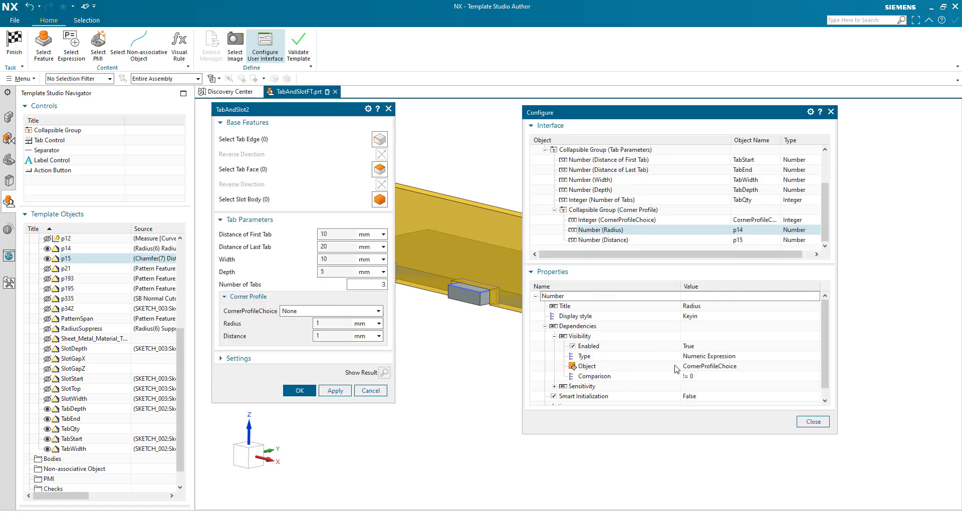
# - Set the Radius visibility comparison to == Value with value 1
pyautogui.click(704, 379)
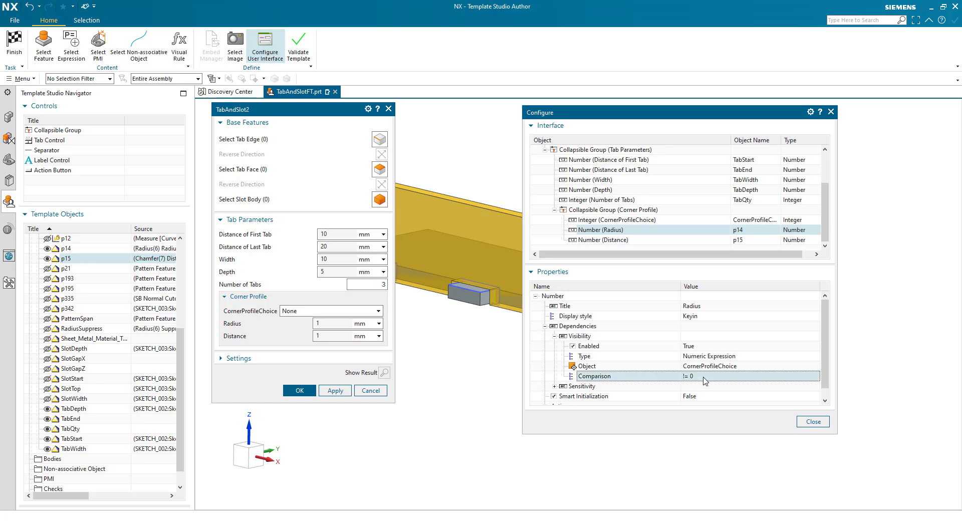
pyautogui.click(705, 381)
pyautogui.click(711, 401)
pyautogui.click(699, 386)
pyautogui.press('Return')
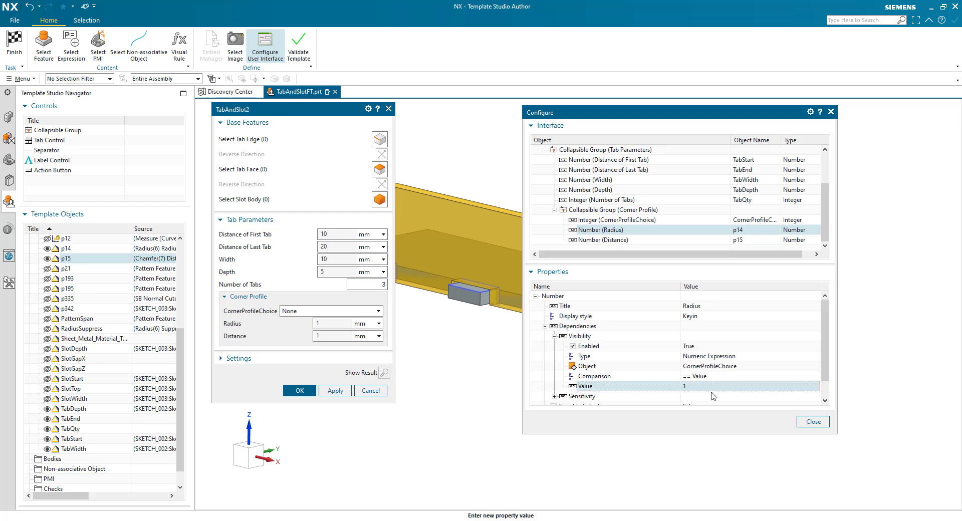
pyautogui.click(601, 239)
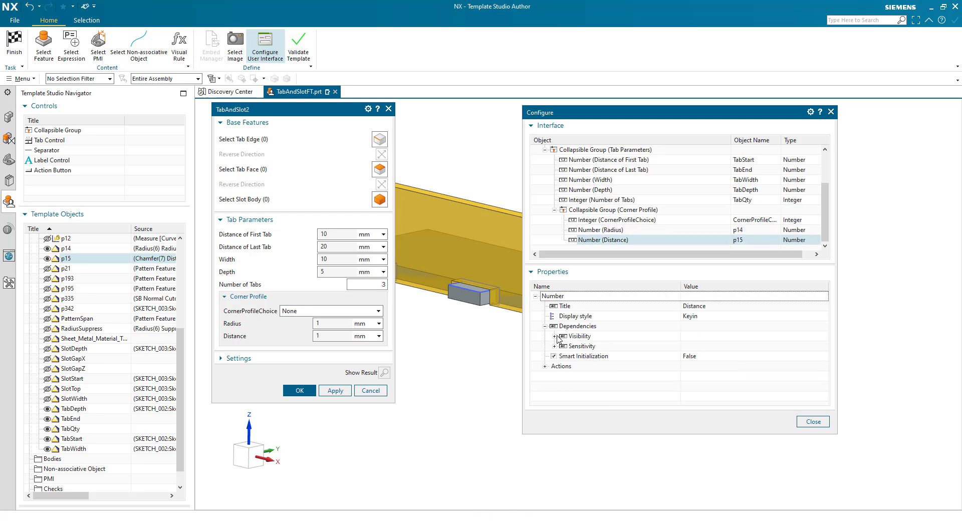
# - Enable Distance's visibility dependency, driven by the CornerProfileChoice expression
pyautogui.click(554, 336)
pyautogui.click(692, 346)
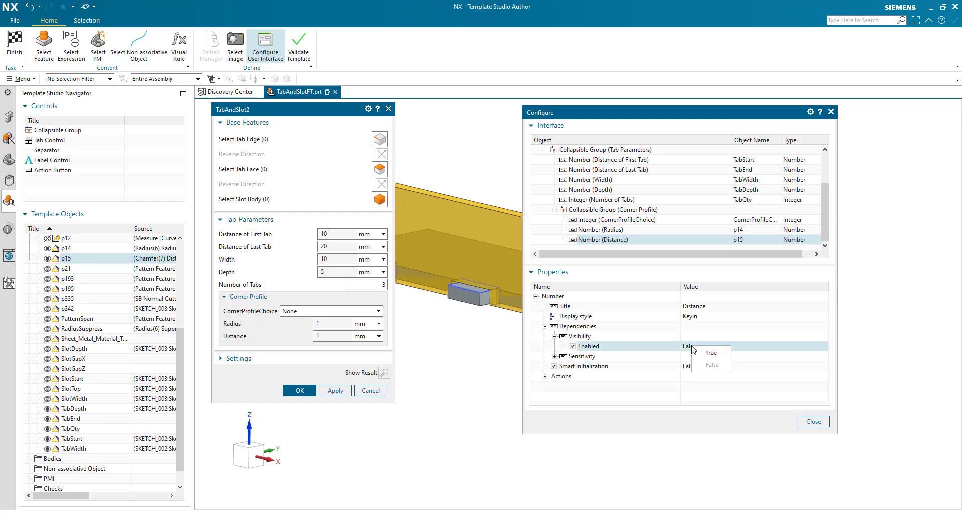
pyautogui.click(710, 352)
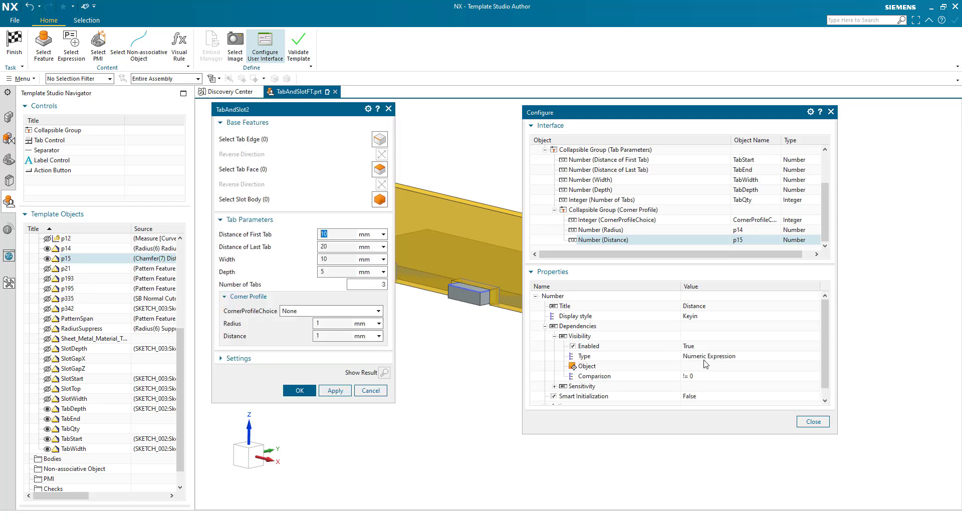
pyautogui.click(700, 366)
pyautogui.click(710, 378)
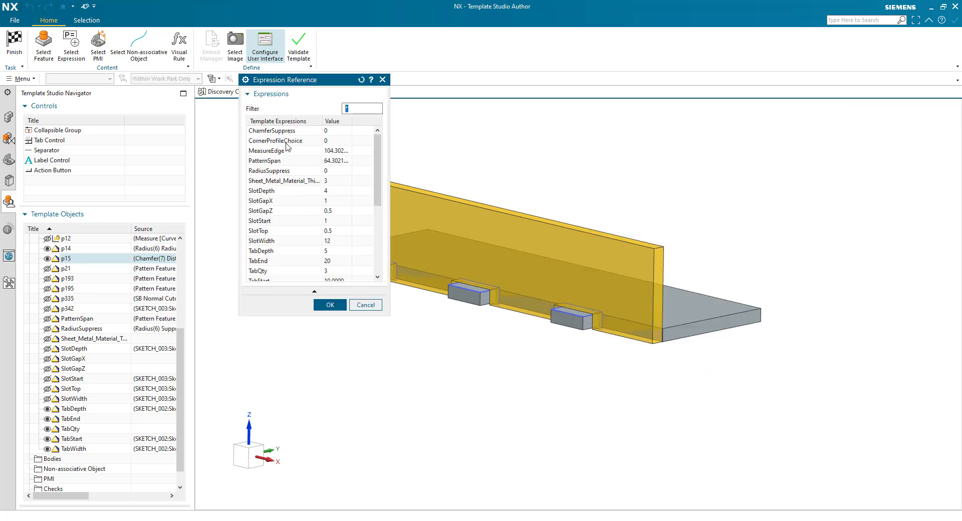
pyautogui.click(289, 142)
pyautogui.click(330, 304)
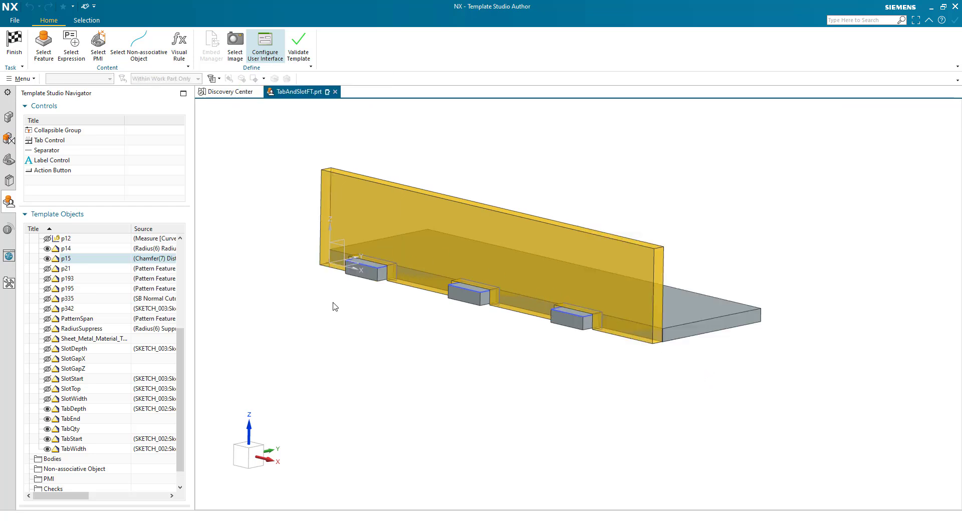
# - Set Distance's visibility comparison to == Value with value 2
pyautogui.click(707, 376)
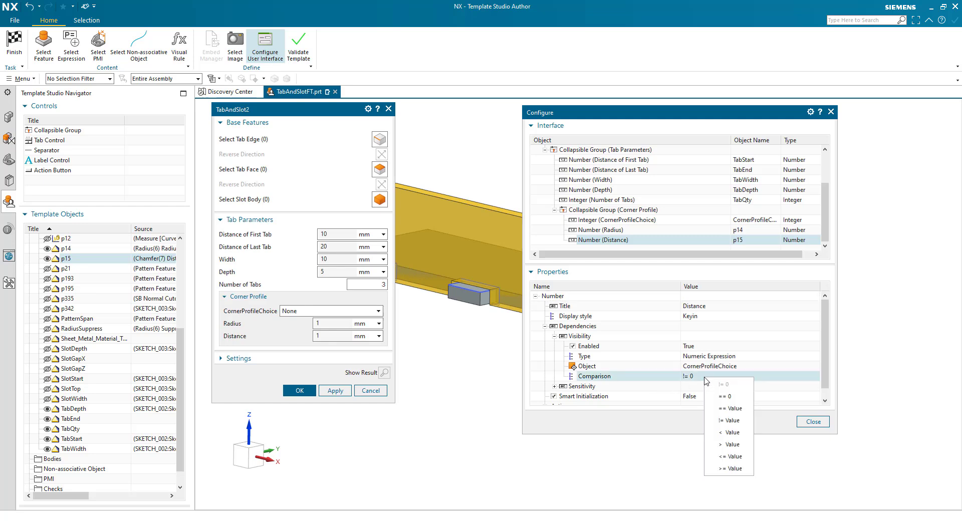
pyautogui.click(723, 409)
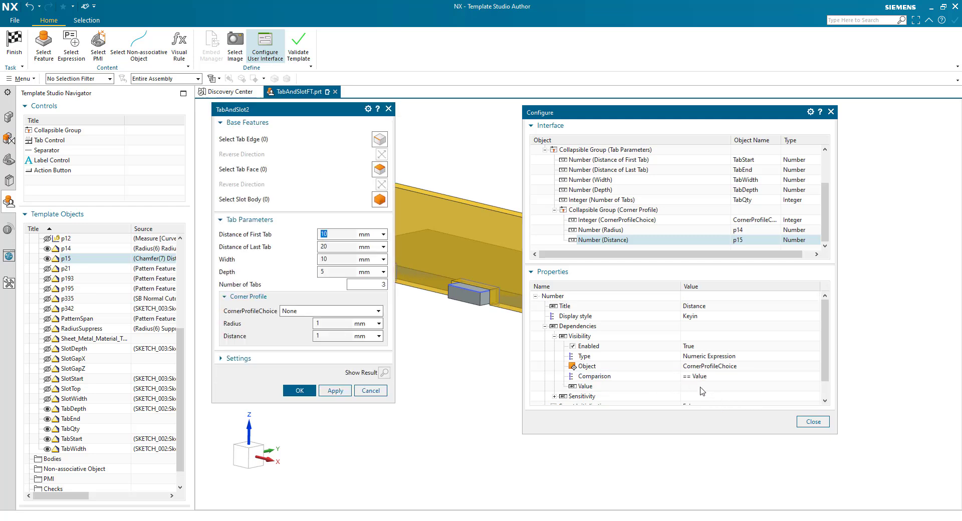
pyautogui.click(698, 386)
pyautogui.write('2')
pyautogui.press('Return')
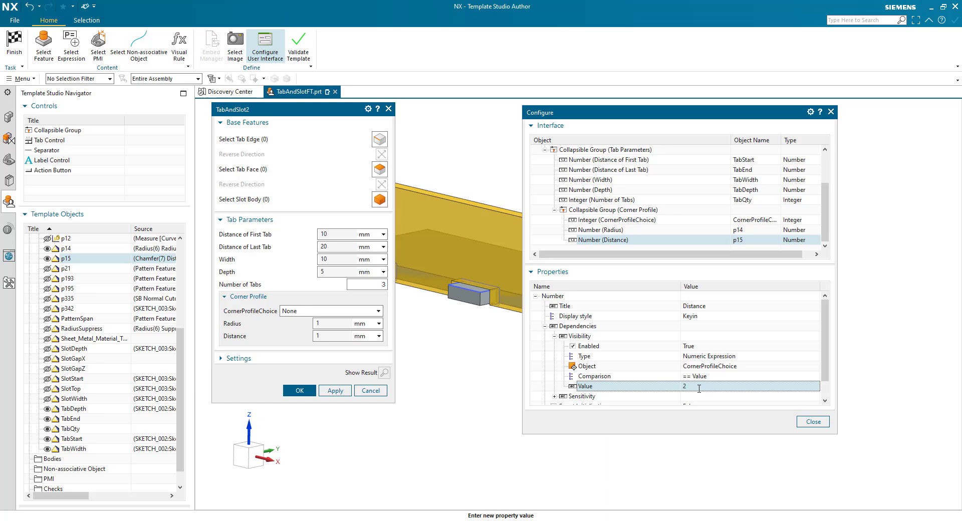
pyautogui.click(602, 220)
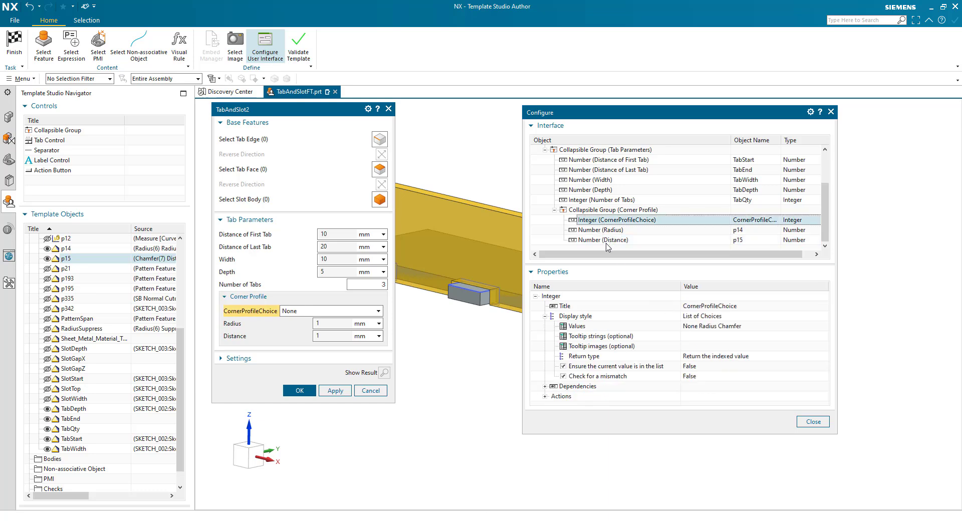
pyautogui.click(379, 312)
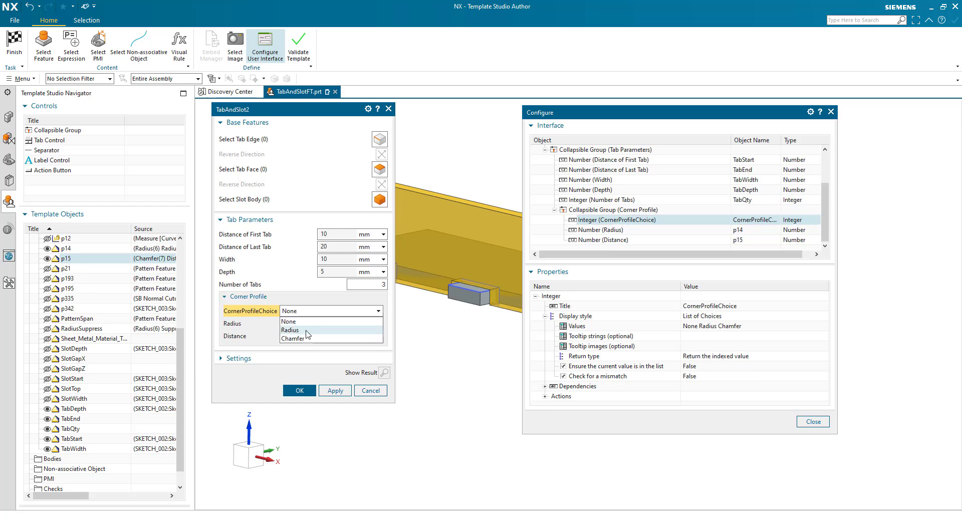
pyautogui.click(306, 321)
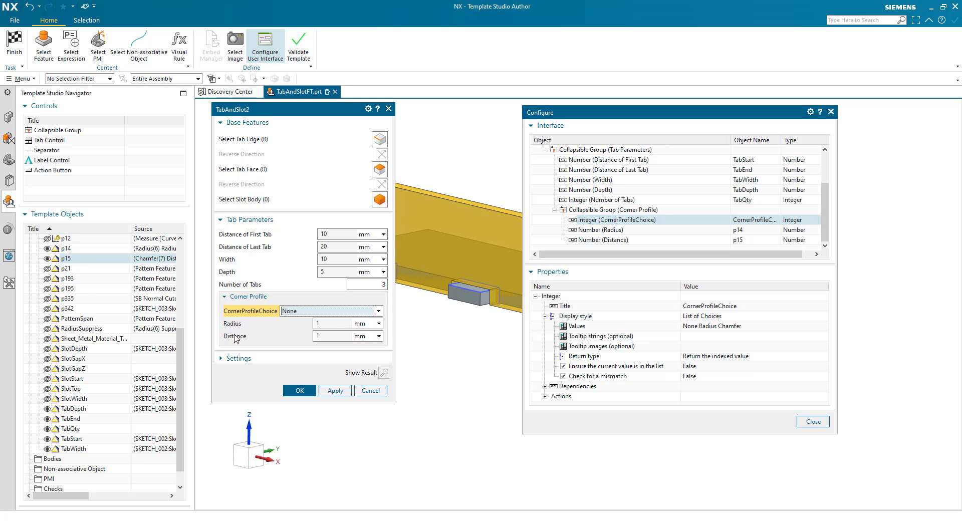
pyautogui.click(612, 232)
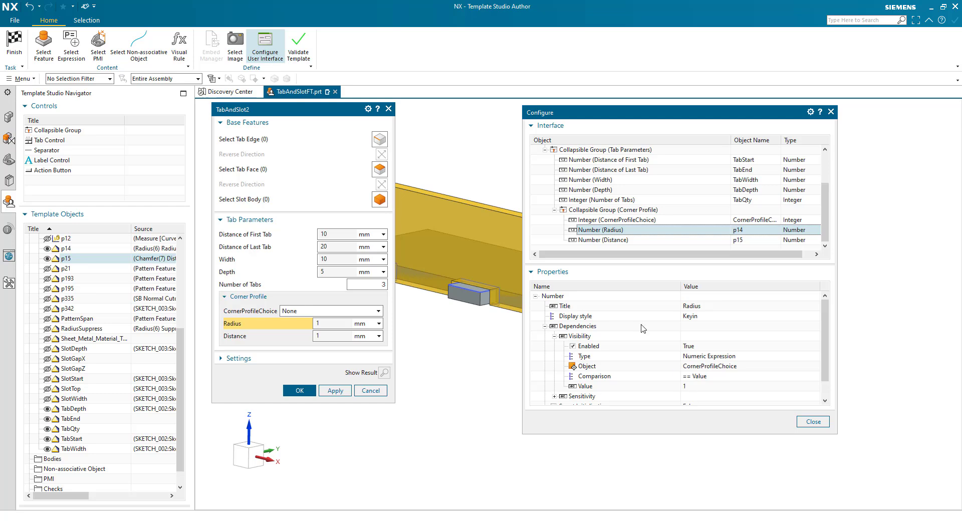
pyautogui.click(607, 241)
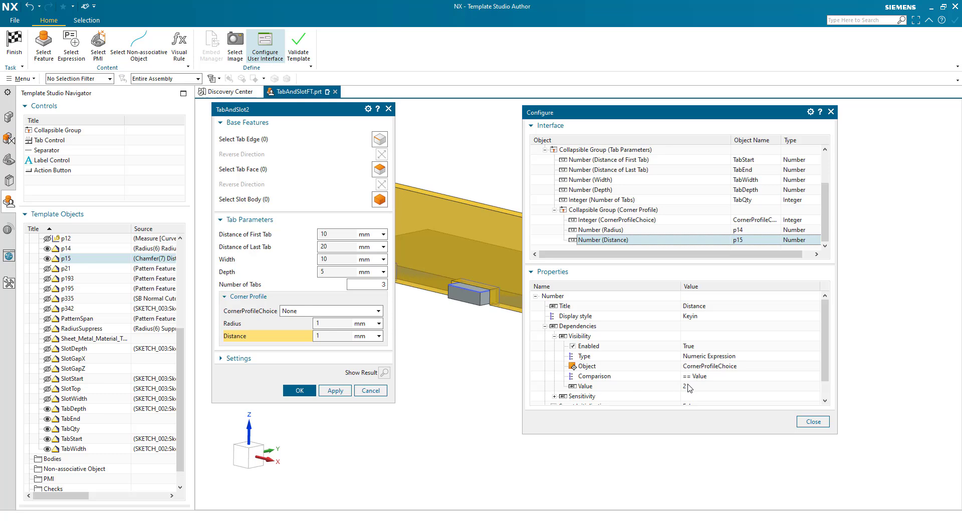
# - Insert spaces into the CornerProfileChoice title so it reads Corner Profile Choice
pyautogui.click(625, 220)
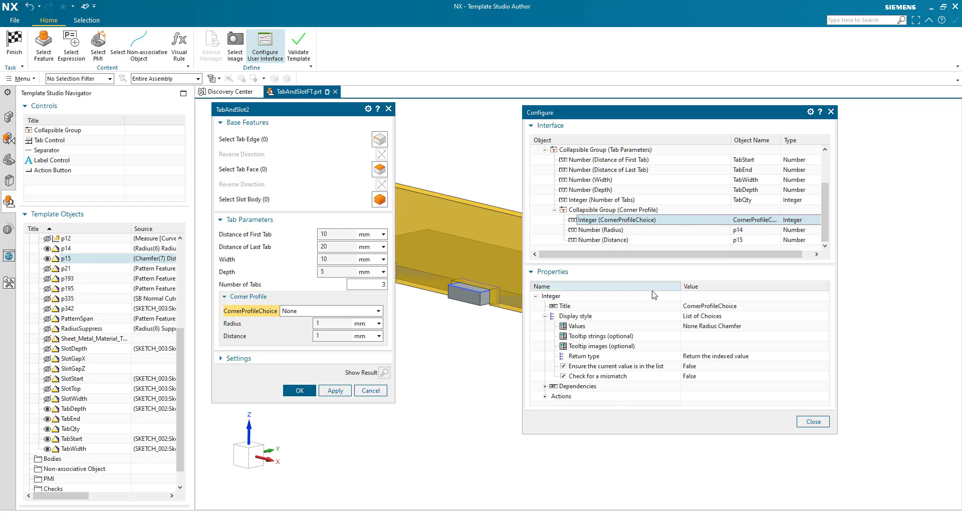
pyautogui.click(709, 306)
pyautogui.click(702, 306)
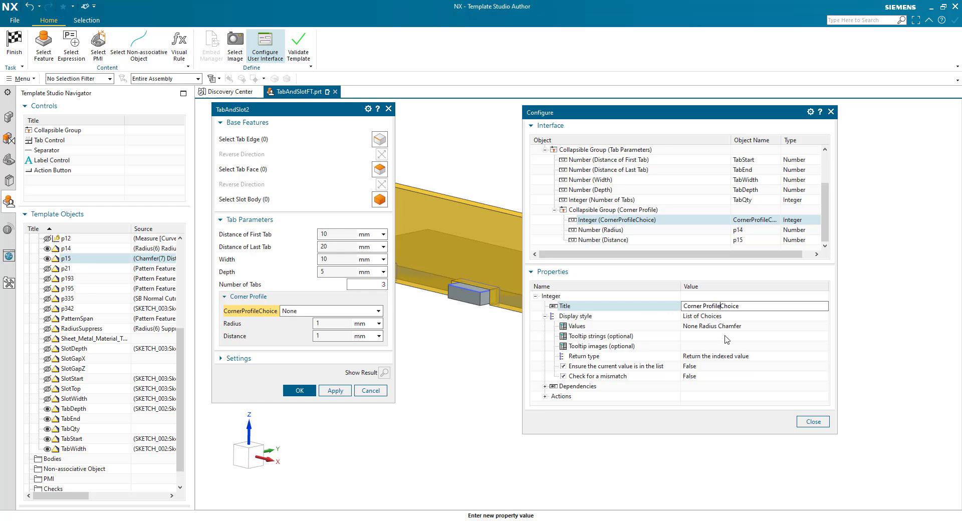
pyautogui.press('Return')
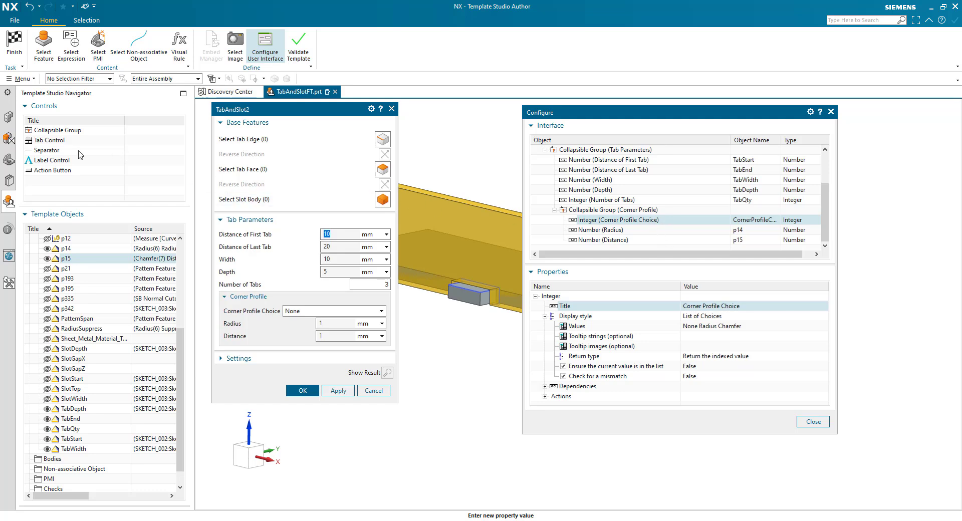
# - Collapse the existing groups and add a new collapsible group titled Slot Preferences
pyautogui.click(554, 210)
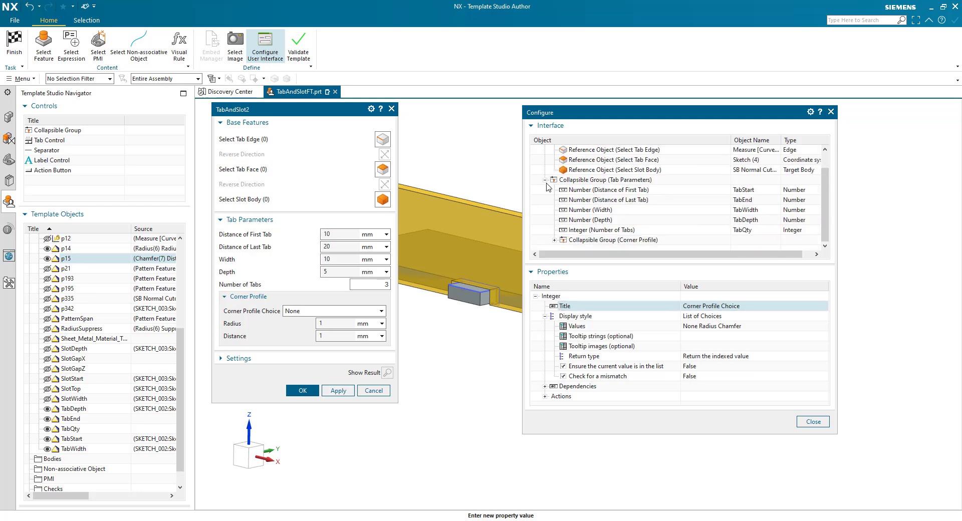
pyautogui.click(544, 179)
pyautogui.click(544, 159)
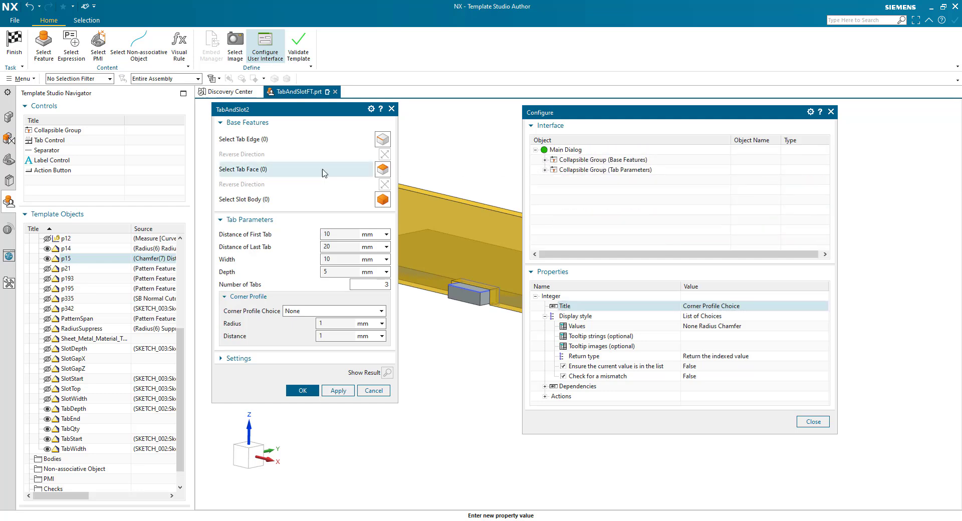
pyautogui.moveTo(57, 130); pyautogui.dragTo(565, 150)
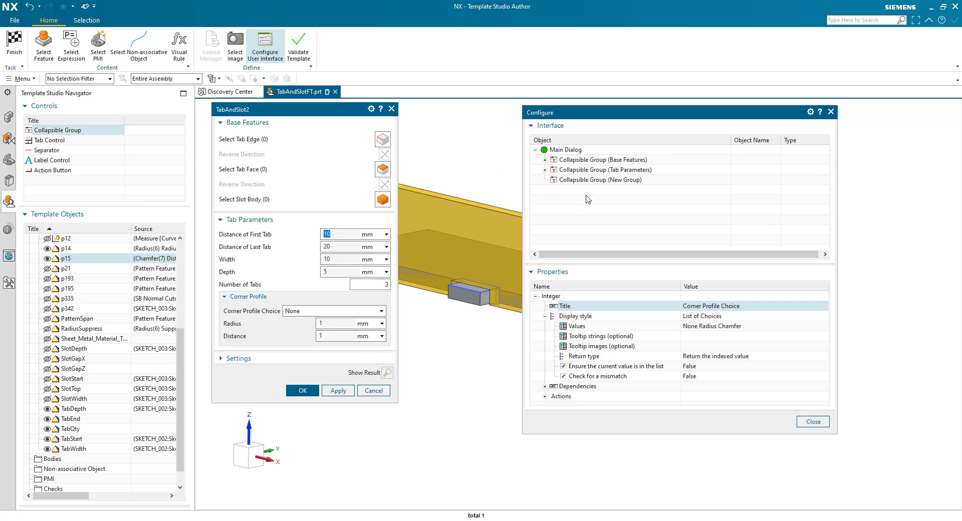
pyautogui.click(589, 180)
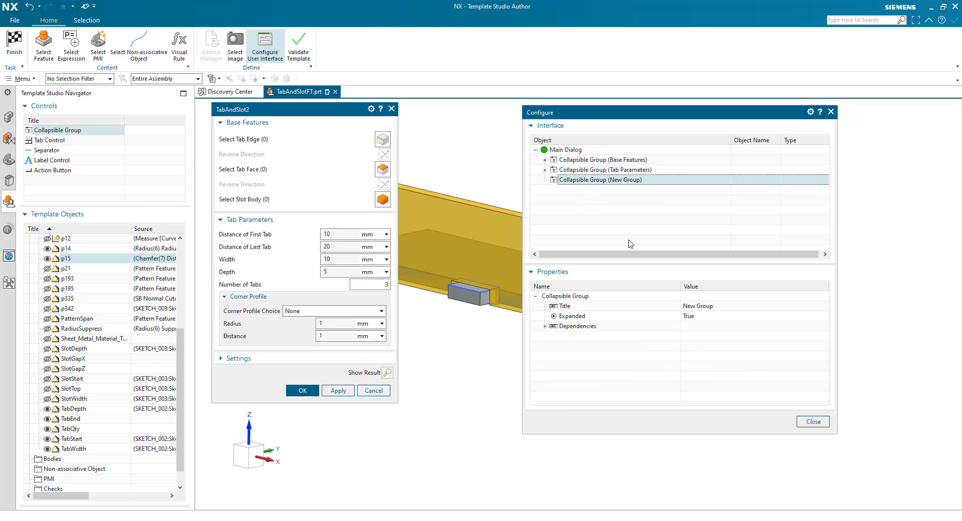
pyautogui.click(717, 307)
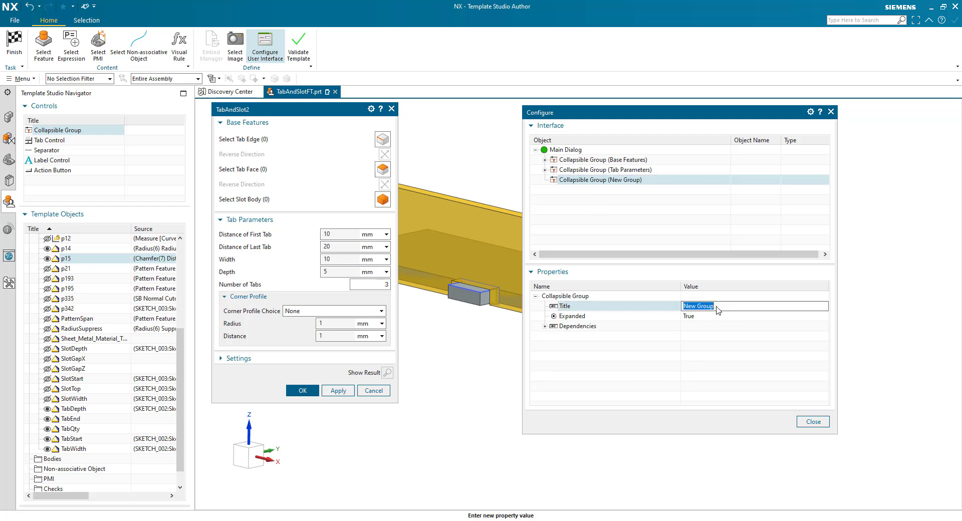
pyautogui.write('Slot Preferences')
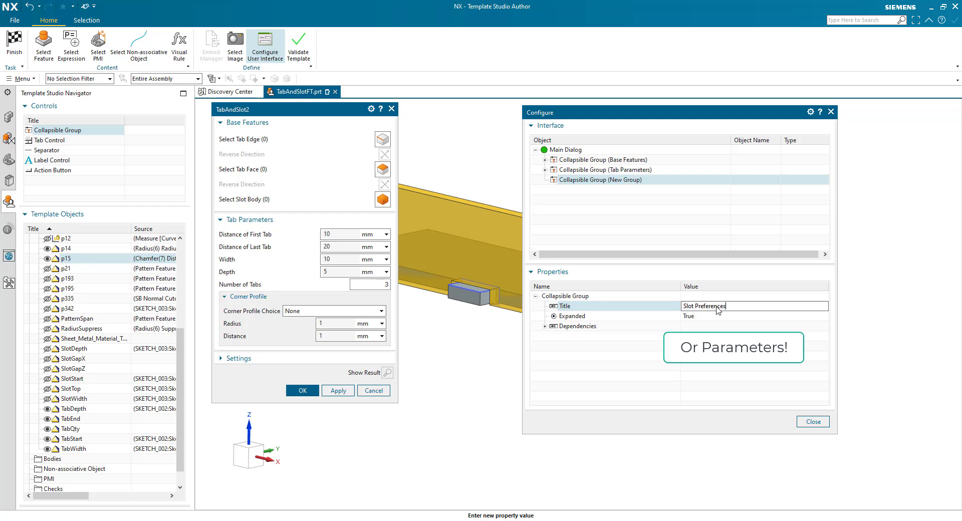
pyautogui.press('Return')
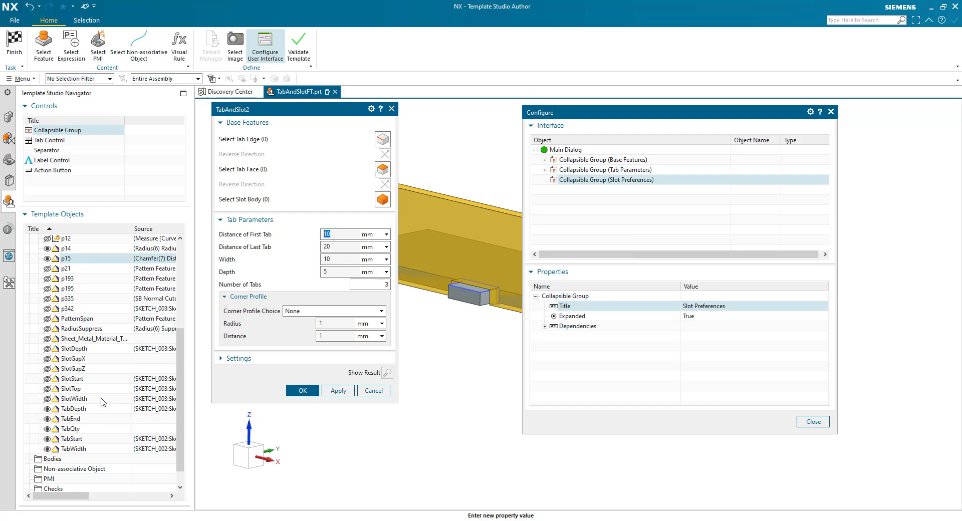
# - Place SlotGapX and SlotGapZ in Slot Preferences, titled Gap in X and Gap in Z
pyautogui.moveTo(75, 360); pyautogui.dragTo(580, 185)
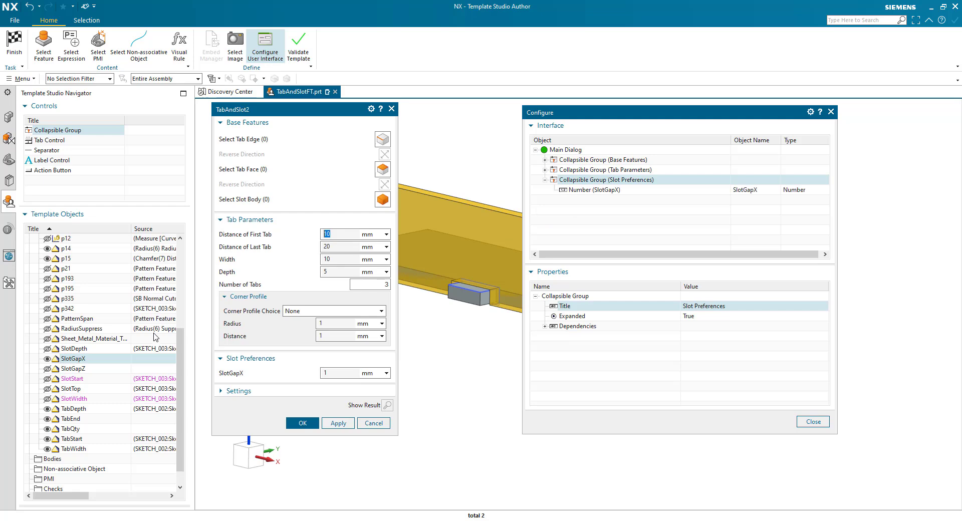
pyautogui.moveTo(88, 369); pyautogui.dragTo(606, 197)
pyautogui.click(605, 191)
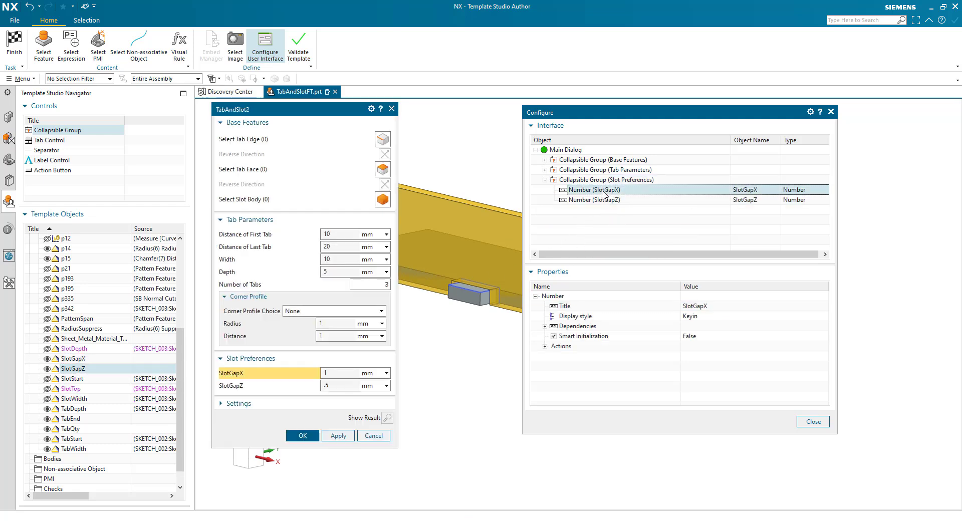
pyautogui.click(723, 308)
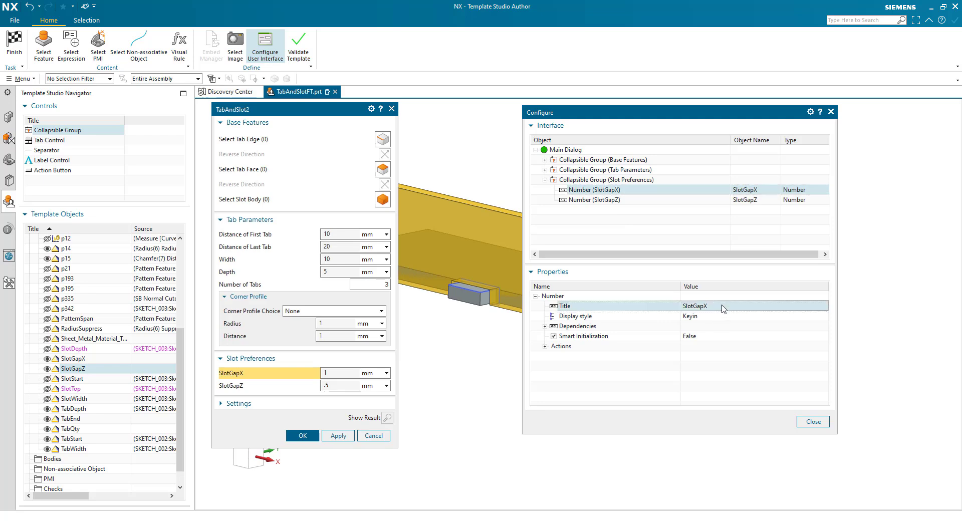
pyautogui.click(723, 308)
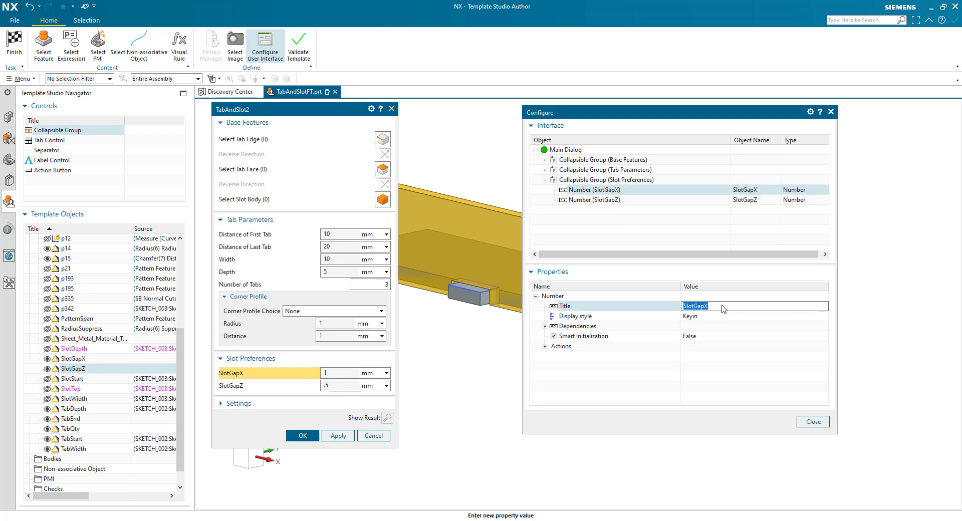
pyautogui.write('Ga')
pyautogui.press('Return')
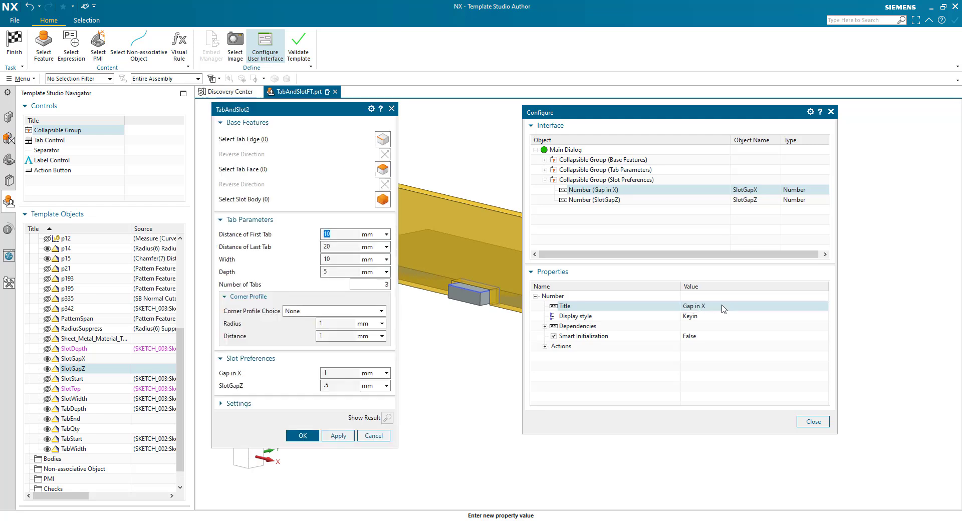
pyautogui.click(630, 200)
pyautogui.click(705, 306)
pyautogui.click(705, 306)
pyautogui.write('G')
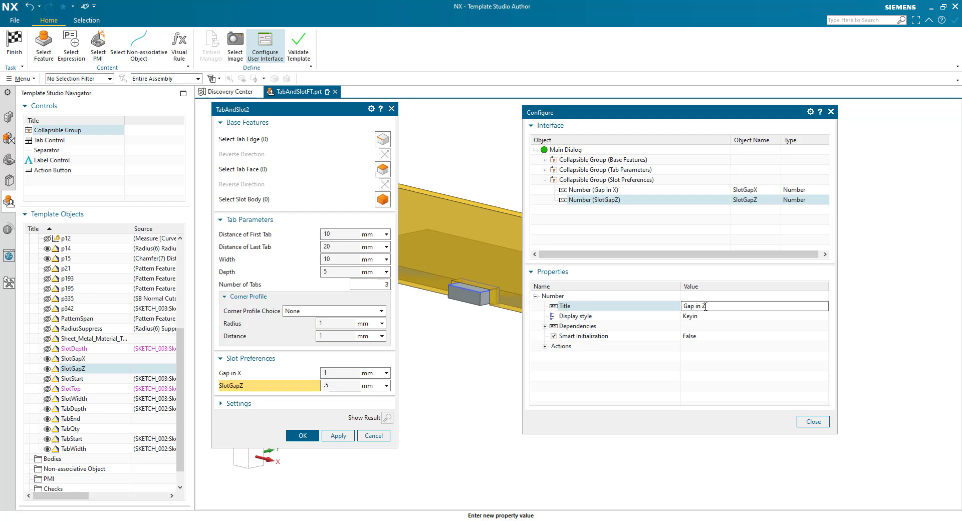
pyautogui.press('Return')
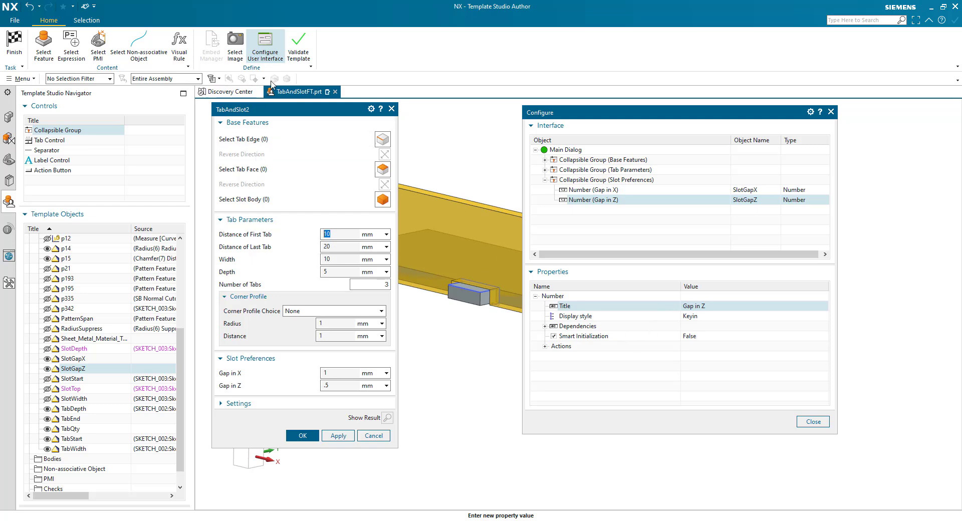
# - Validate the template, then expand Tab Parameters and Corner Profile to select Corner Profile Choice
pyautogui.click(298, 44)
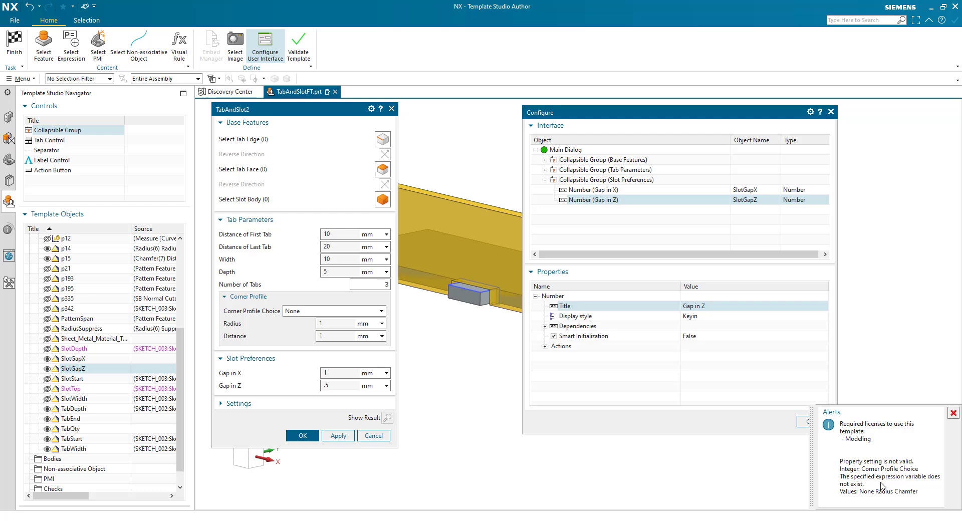
pyautogui.click(545, 170)
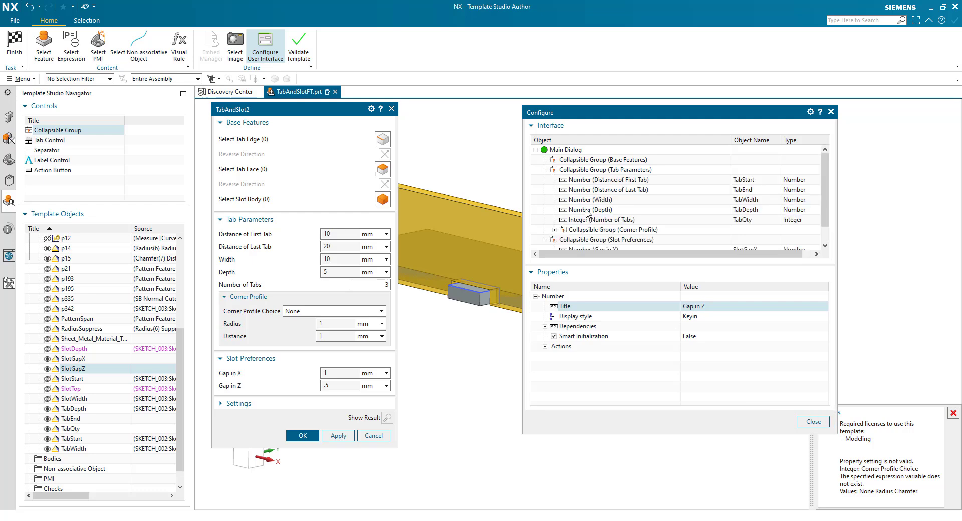
pyautogui.click(554, 230)
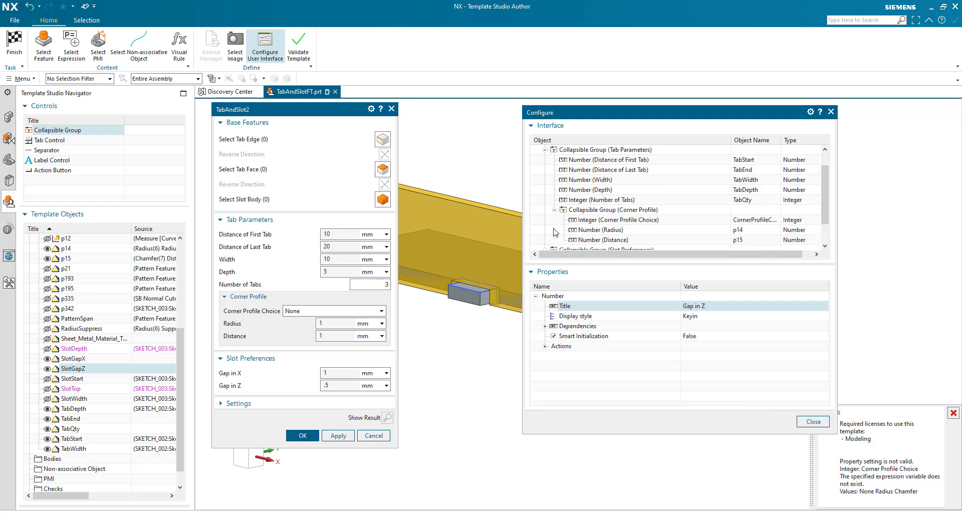
pyautogui.click(592, 220)
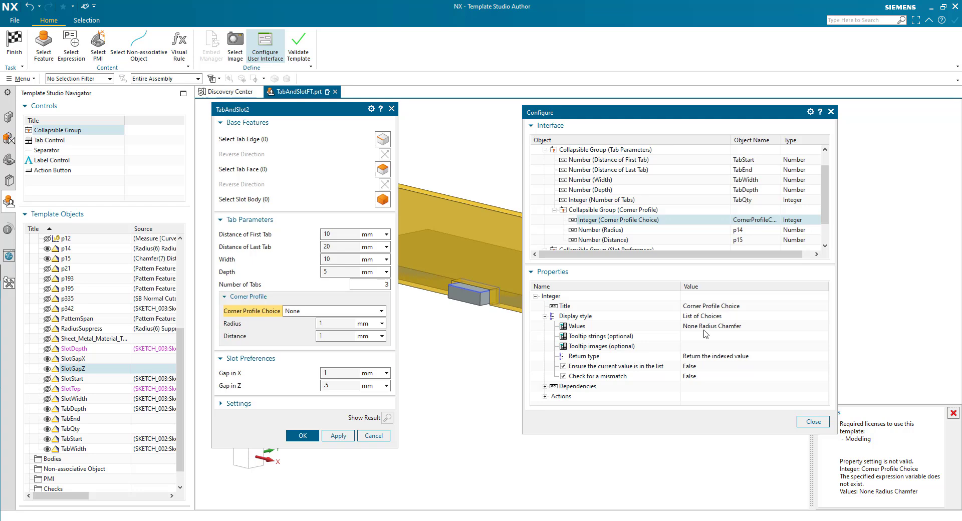
# - Set Corner Profile Choice's return type to Return the index and revalidate the template
pyautogui.click(704, 357)
pyautogui.click(726, 365)
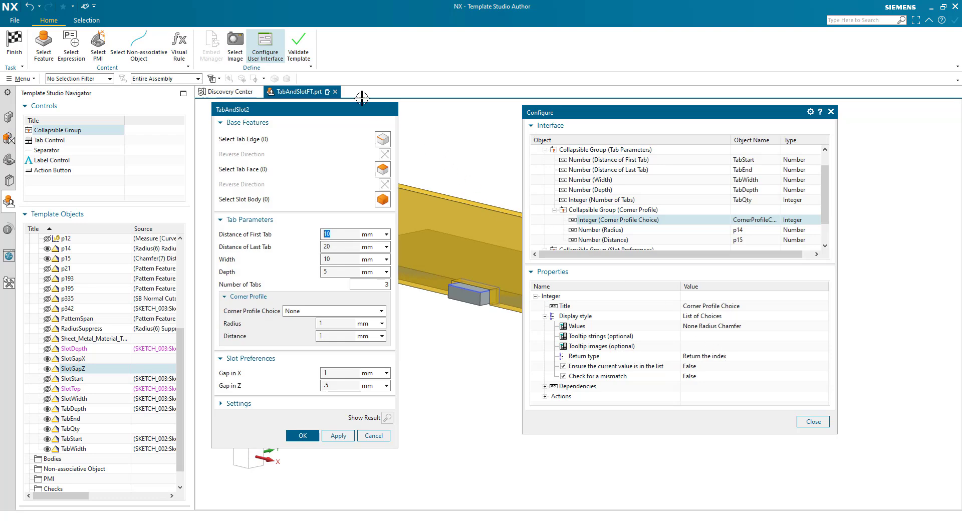
pyautogui.click(306, 53)
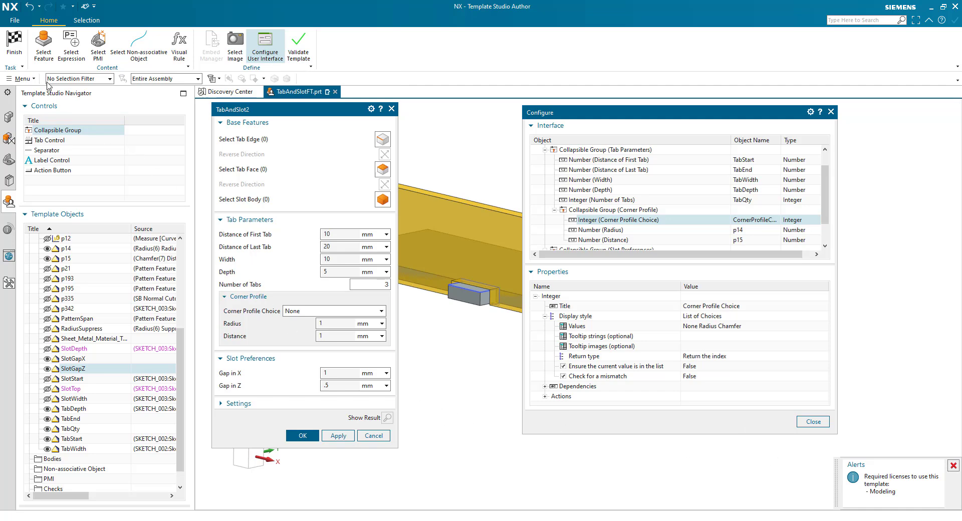
# - Finish authoring TabAndSlot2 and browse the Reuse Library's DavesFeatureTemplates folder
pyautogui.click(15, 45)
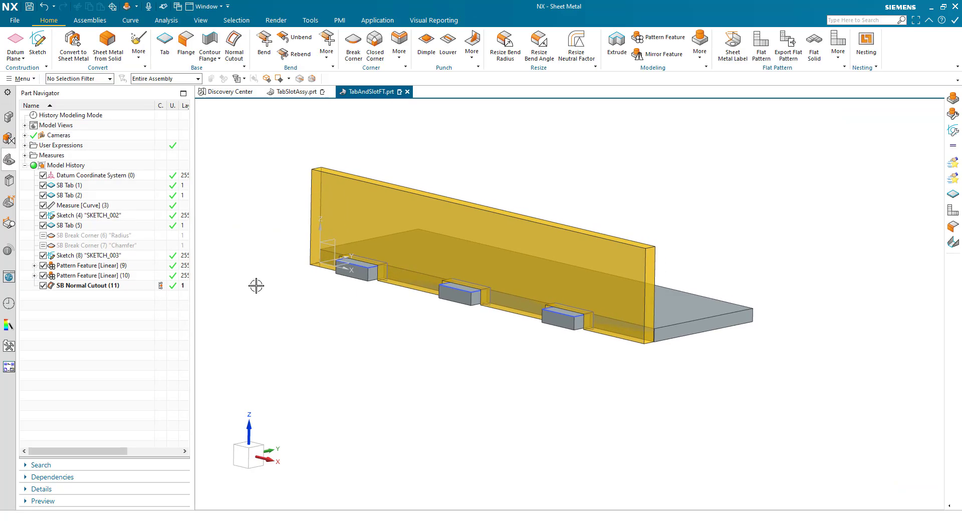
pyautogui.click(9, 181)
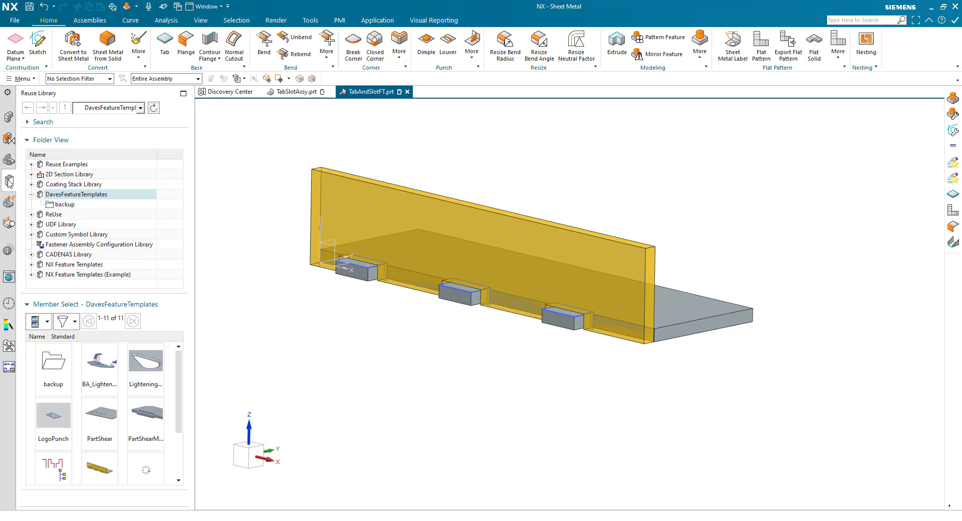
pyautogui.scroll(-3, 100, 415)
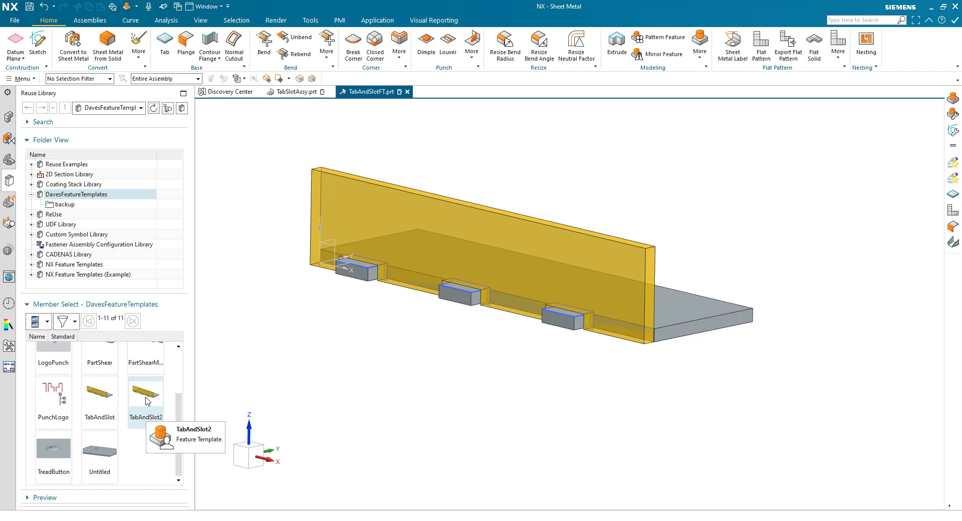
# - Drag the TabAndSlot2 thumbnail into the TabSlotAssy.prt assembly's graphics window
pyautogui.moveTo(146, 396); pyautogui.dragTo(305, 214)
pyautogui.click(290, 92)
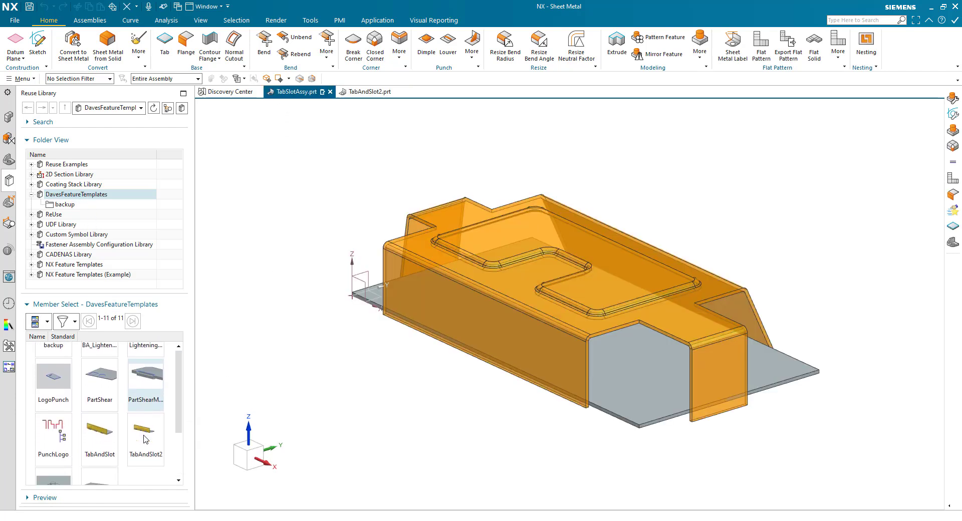
pyautogui.scroll(2, 144, 440)
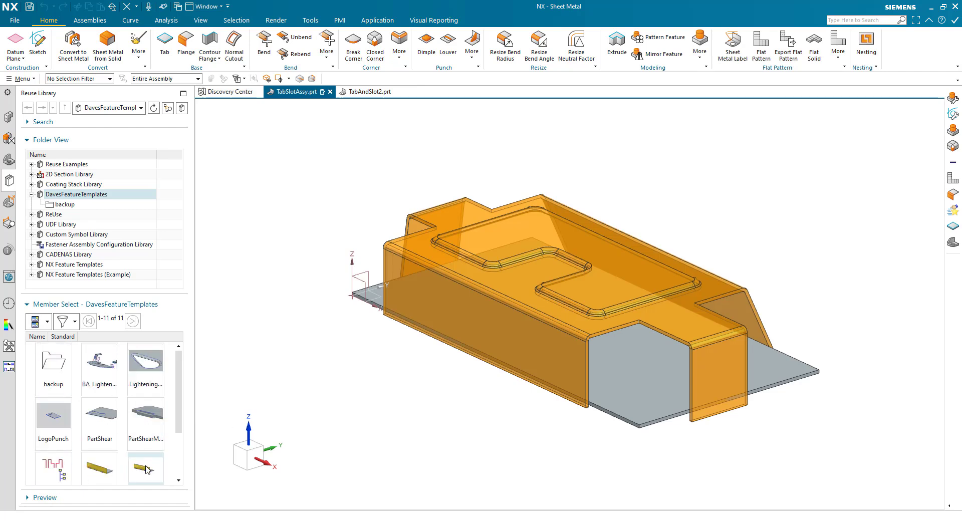
pyautogui.scroll(-2, 147, 469)
# - Place TabAndSlot2 on the tab edge, tab face and slot body with 6 tabs, then fit the view
pyautogui.moveTo(148, 421); pyautogui.dragTo(302, 369)
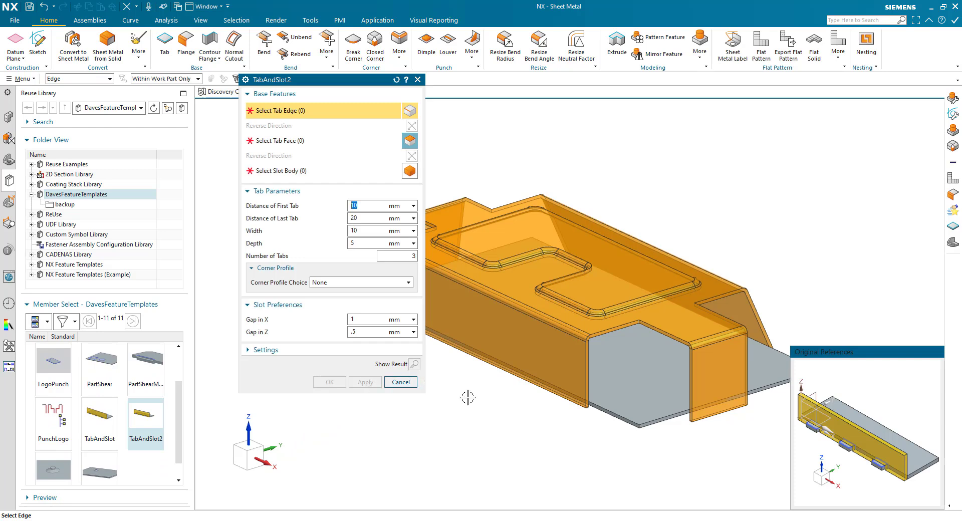
pyautogui.click(607, 420)
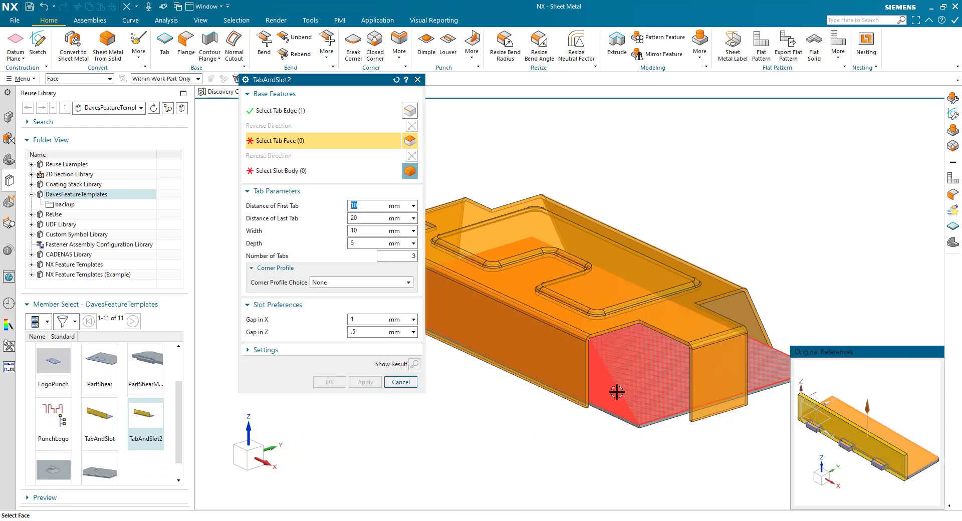
pyautogui.click(617, 392)
pyautogui.click(533, 363)
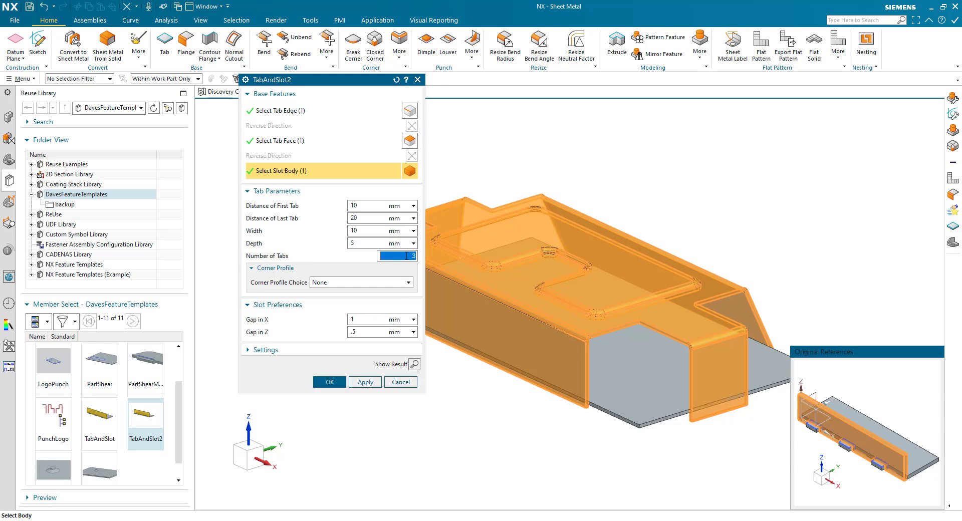
pyautogui.write('6')
pyautogui.click(329, 382)
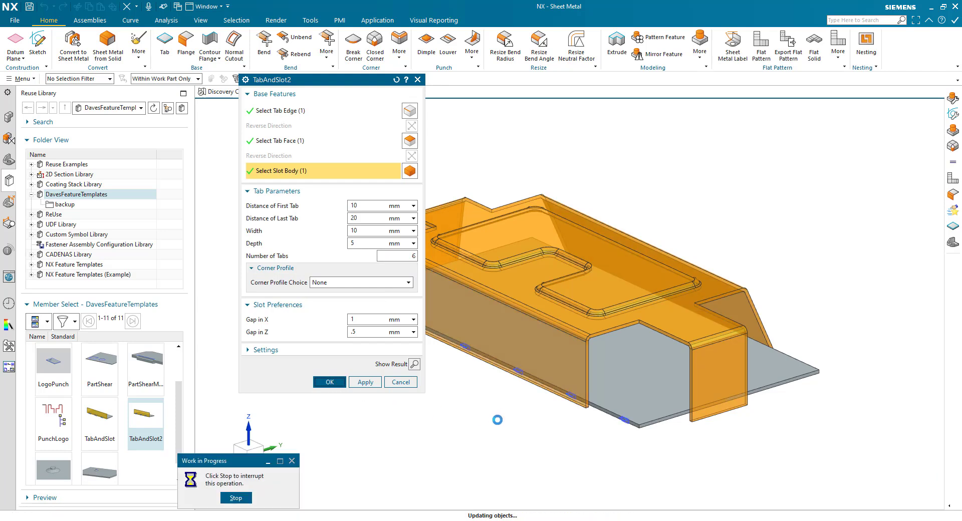
pyautogui.hotkey('ctrl', 'f')
pyautogui.scroll(10, 506, 419)
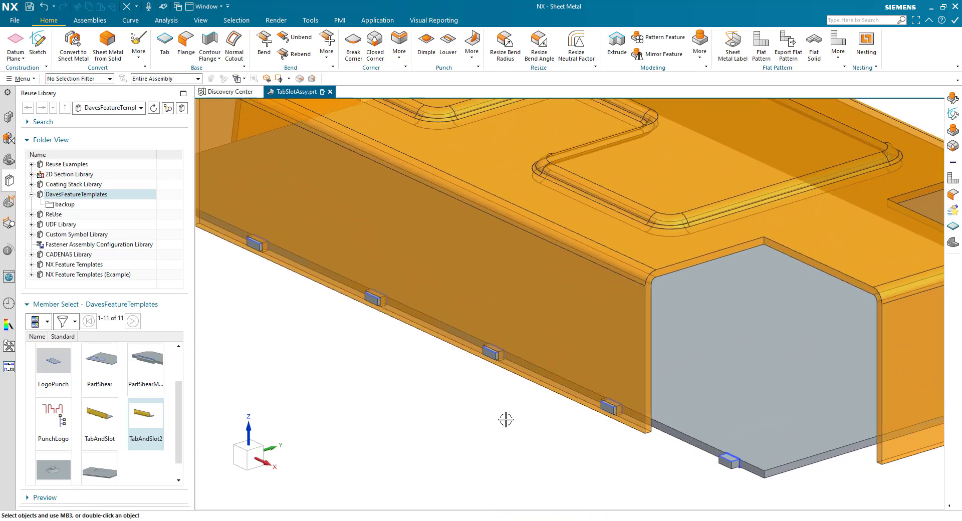
pyautogui.scroll(5, 506, 419)
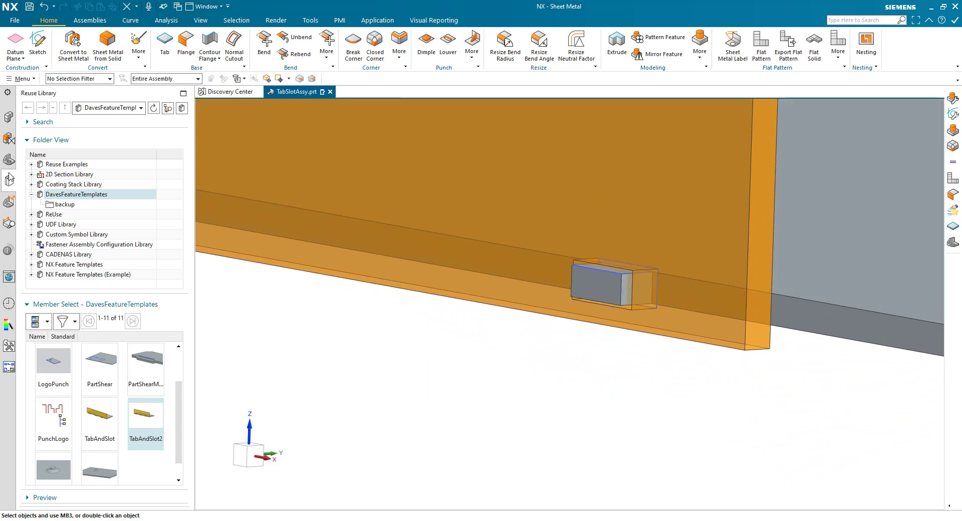
# - Edit TabAndSlot2 (18) to use a Chamfer corner profile with 1 mm distance
pyautogui.click(9, 161)
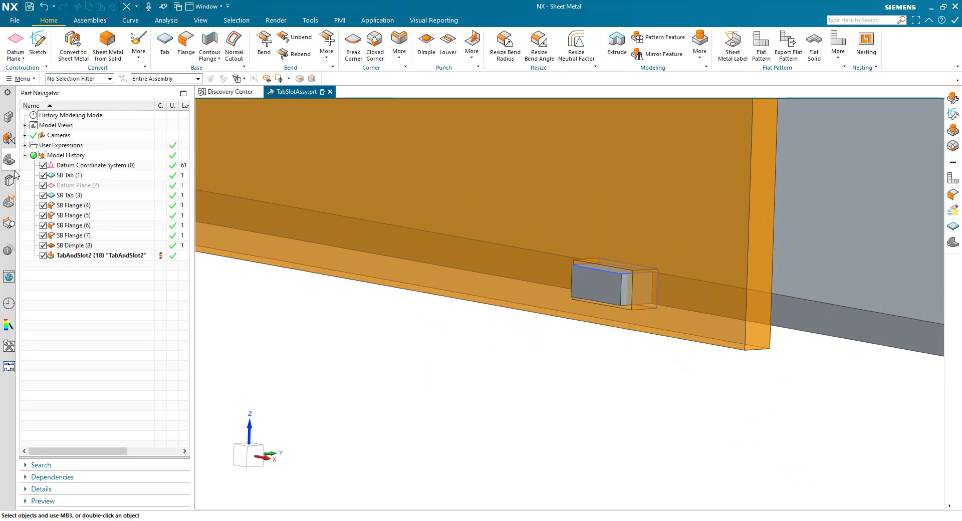
pyautogui.doubleClick(91, 255)
pyautogui.click(320, 283)
pyautogui.click(333, 310)
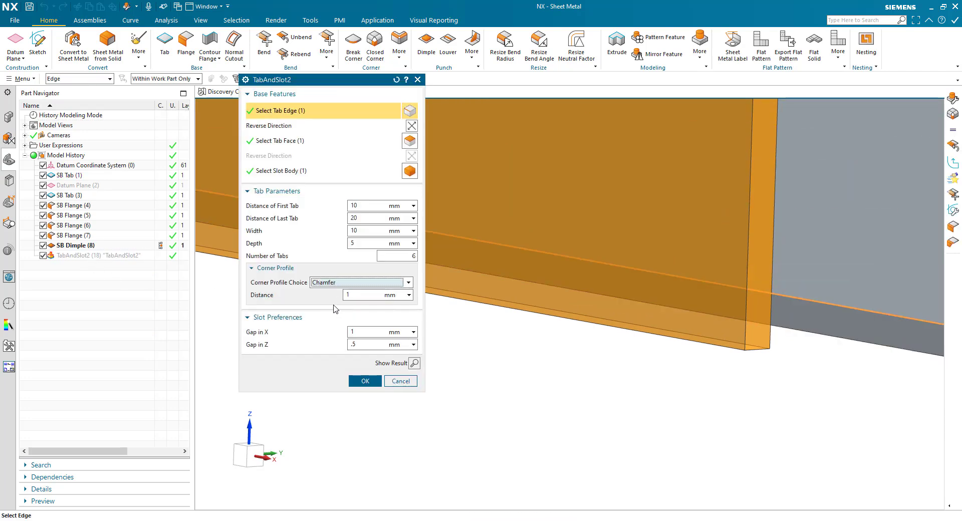
pyautogui.doubleClick(358, 294)
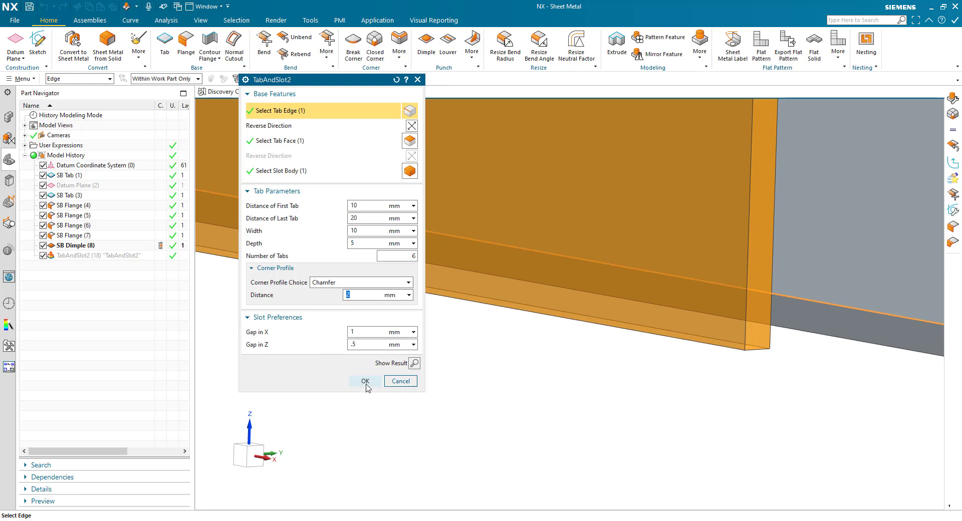
pyautogui.click(366, 381)
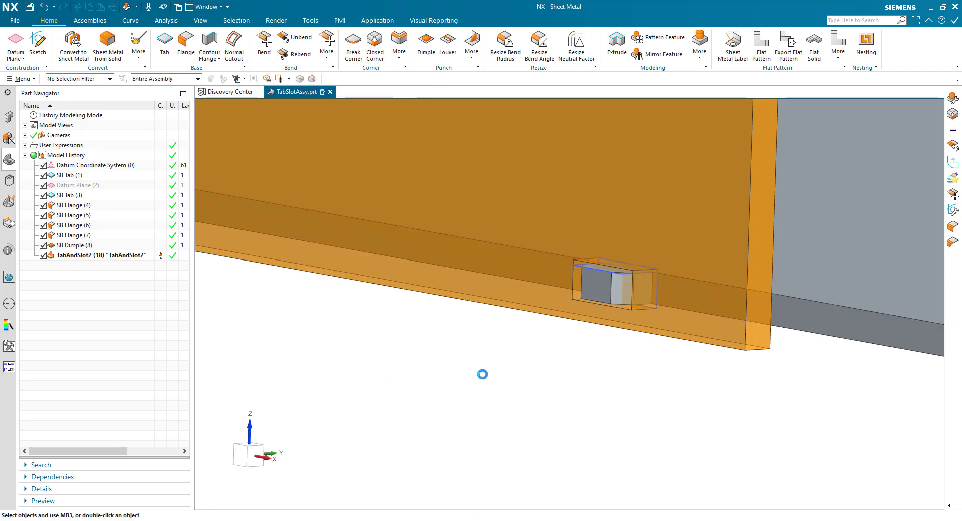
pyautogui.moveTo(569, 261)
pyautogui.mouseDown(button='middle')
pyautogui.moveTo(569, 472)
pyautogui.moveTo(562, 367)
pyautogui.moveTo(541, 366)
pyautogui.mouseUp(button='middle')
pyautogui.hotkey('ctrl', 'f')
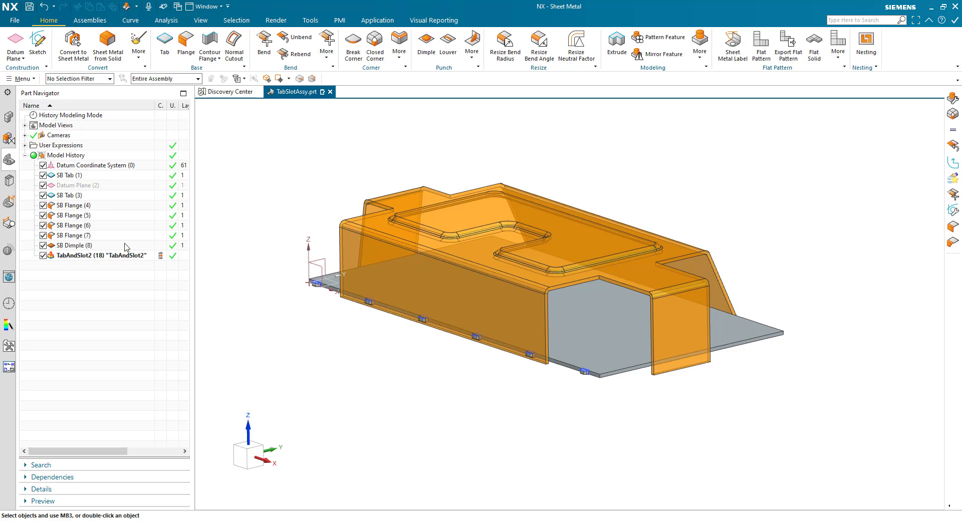
# - Edit TabAndSlot2 from the Reuse Library and show its Configure User Interface layout
pyautogui.click(10, 181)
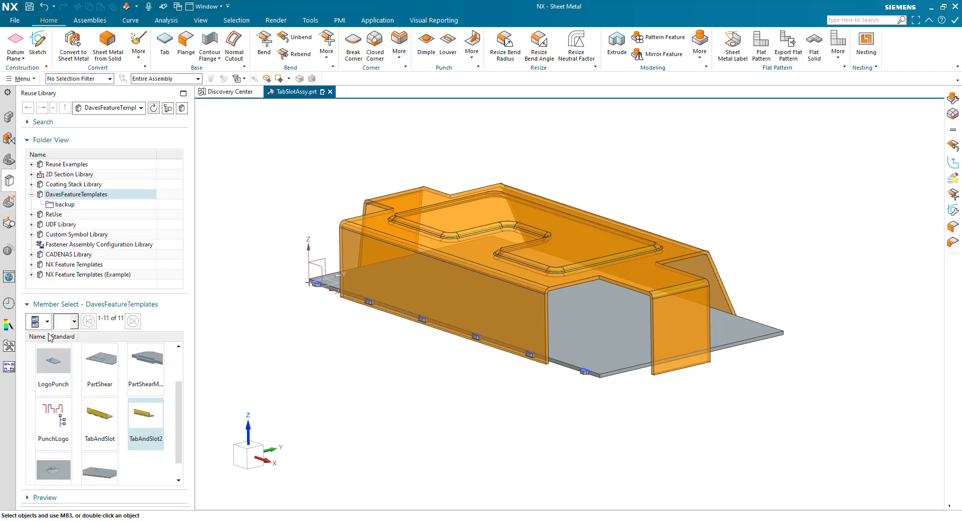
pyautogui.rightClick(143, 419)
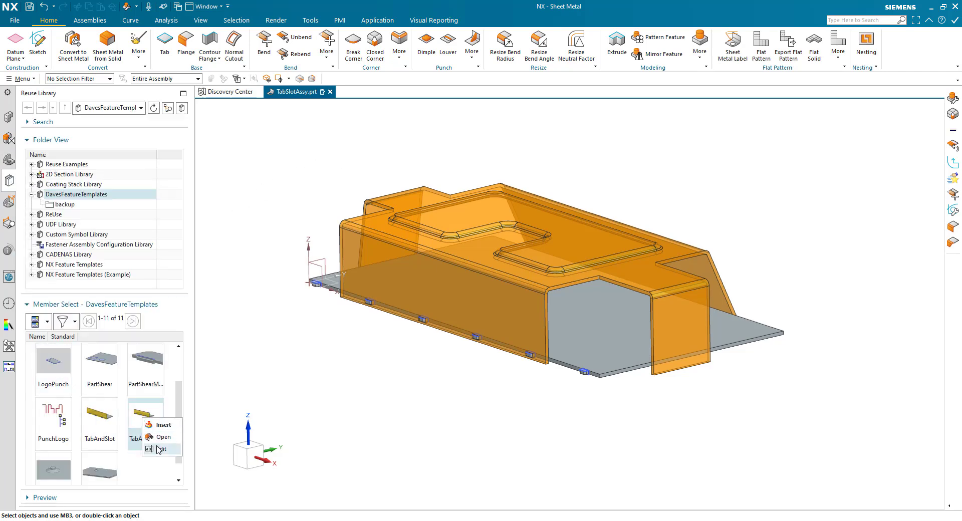
pyautogui.click(158, 449)
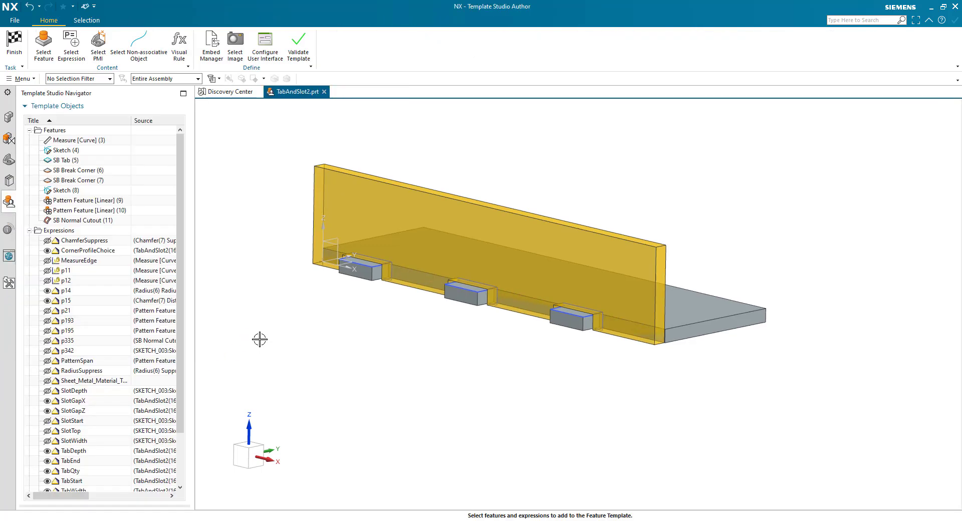
pyautogui.click(265, 45)
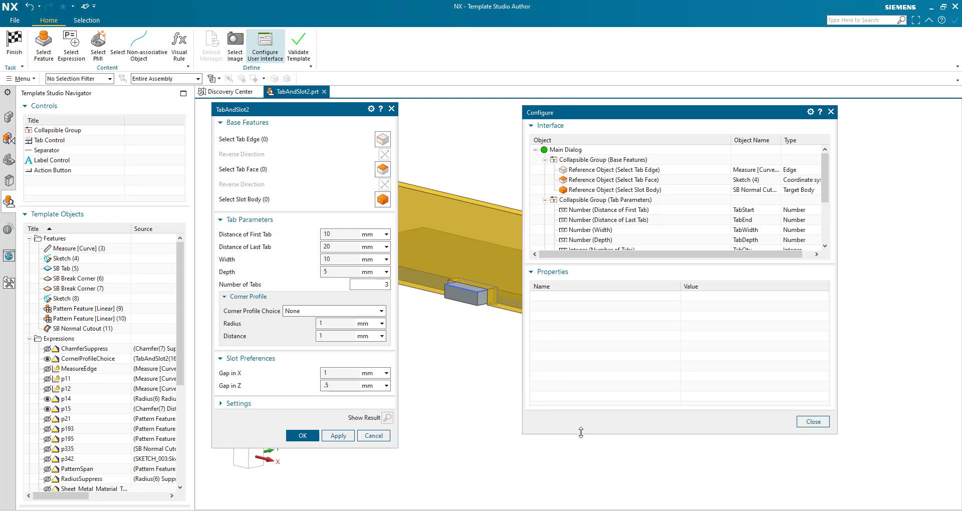